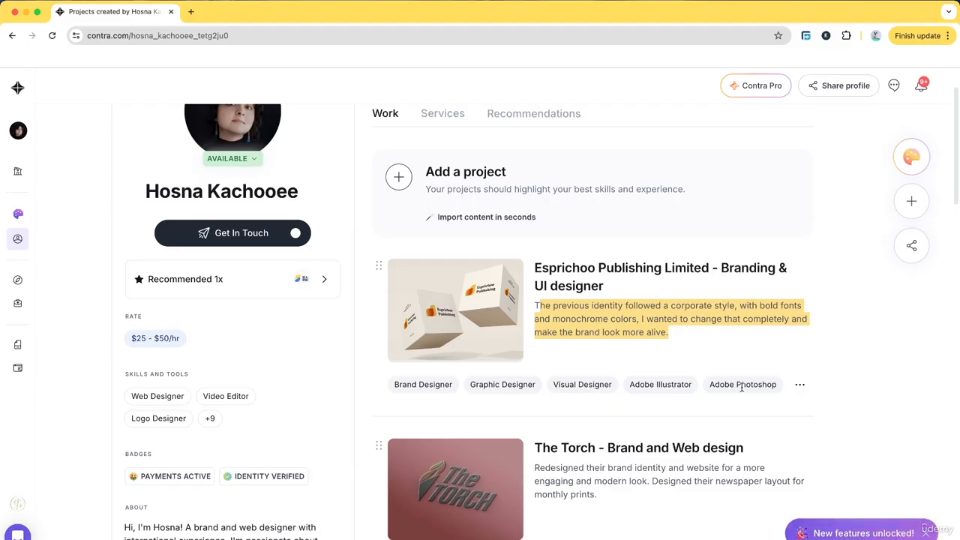
Start a new portfolio project and title it "Plantify - Logo & brand design".
left_click(398, 179)
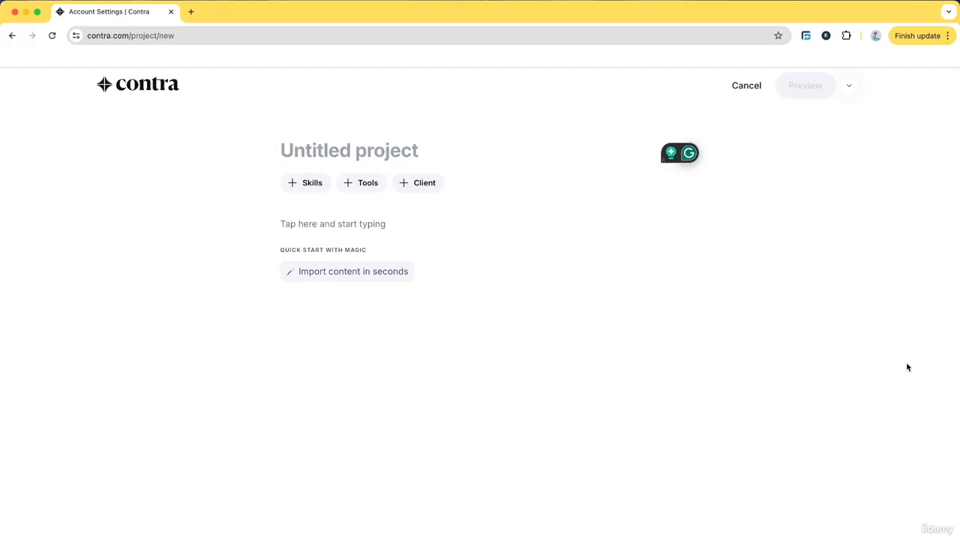
type("Plantify ")
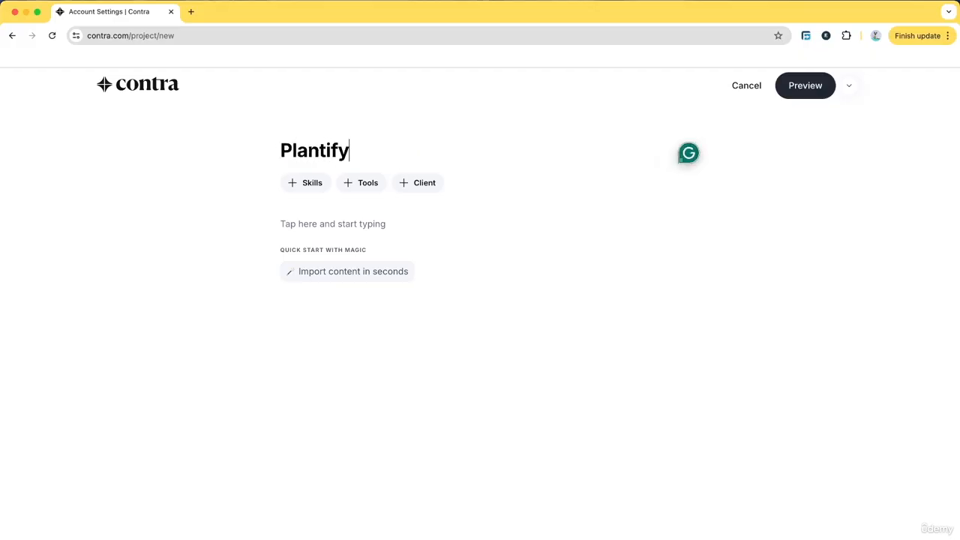
type("-")
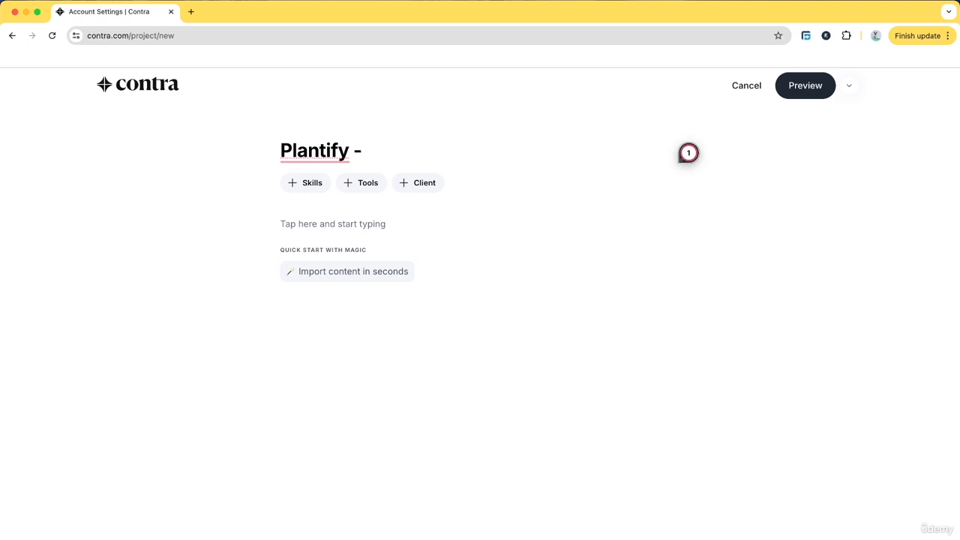
type(" Logo ")
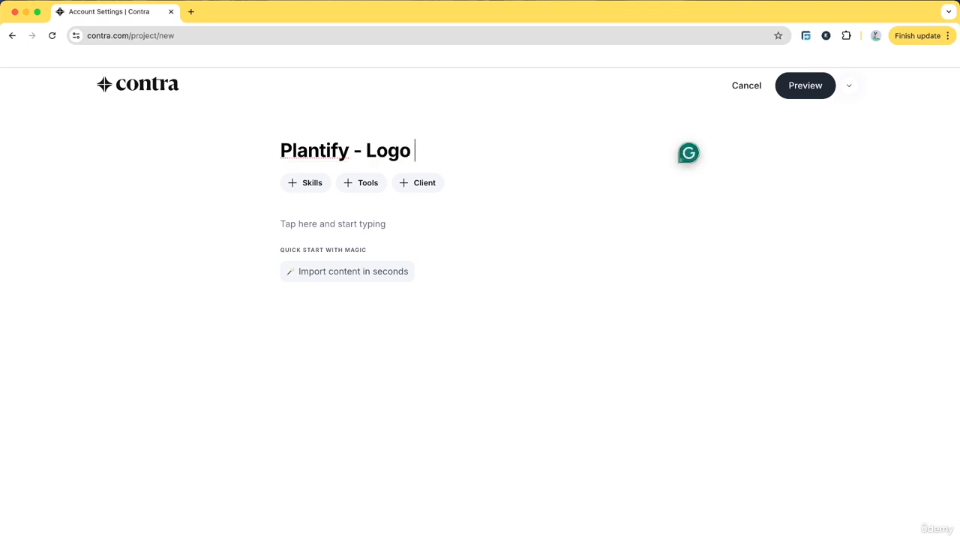
type("& brand design")
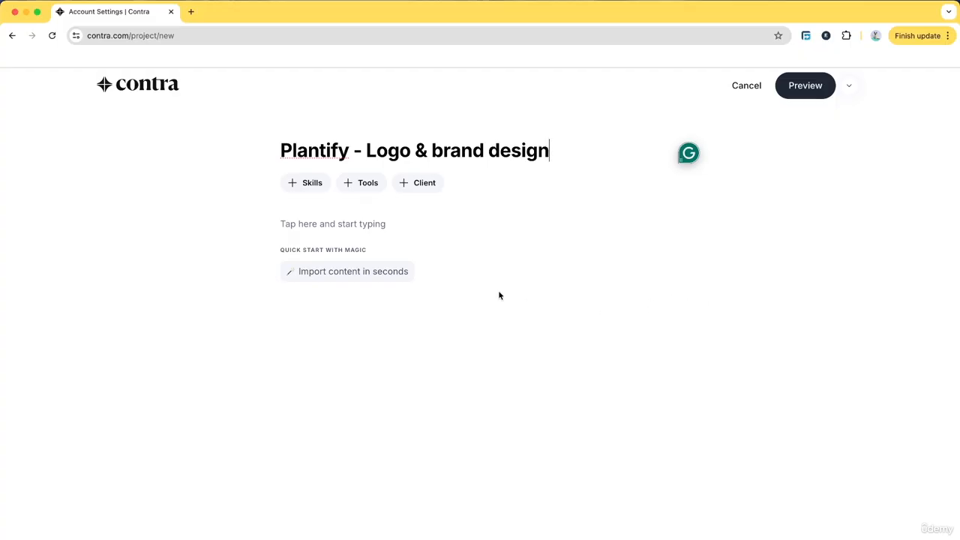
Add Graphic Design, Brand Design and Visual Design as the project's skills.
left_click(302, 182)
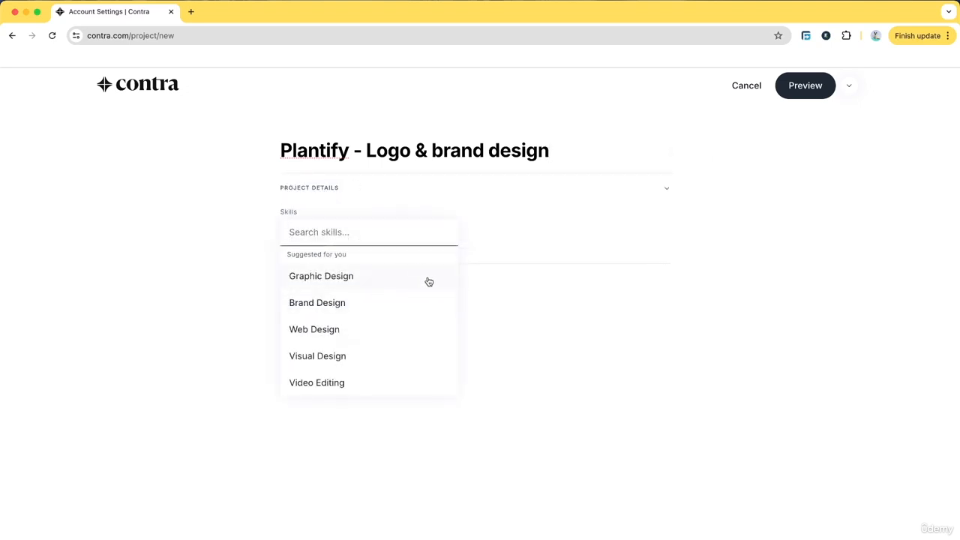
left_click(327, 282)
left_click(337, 309)
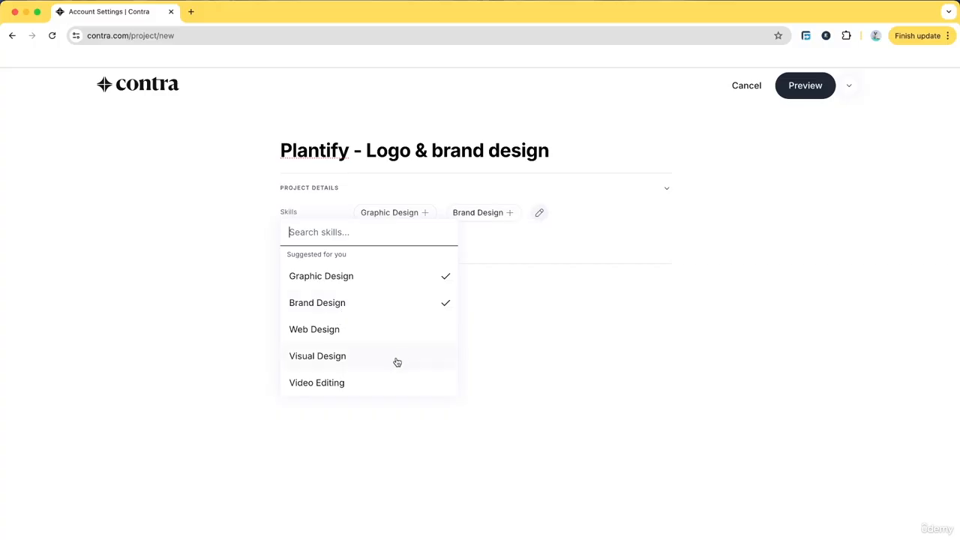
left_click(360, 366)
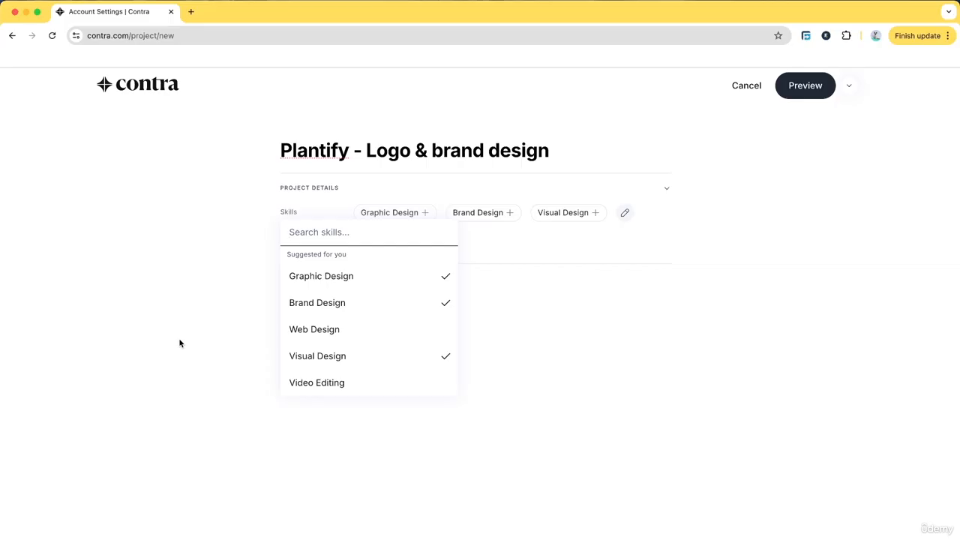
Create a custom skill named "startup brand design" in the Design category and add it to the project.
type("k")
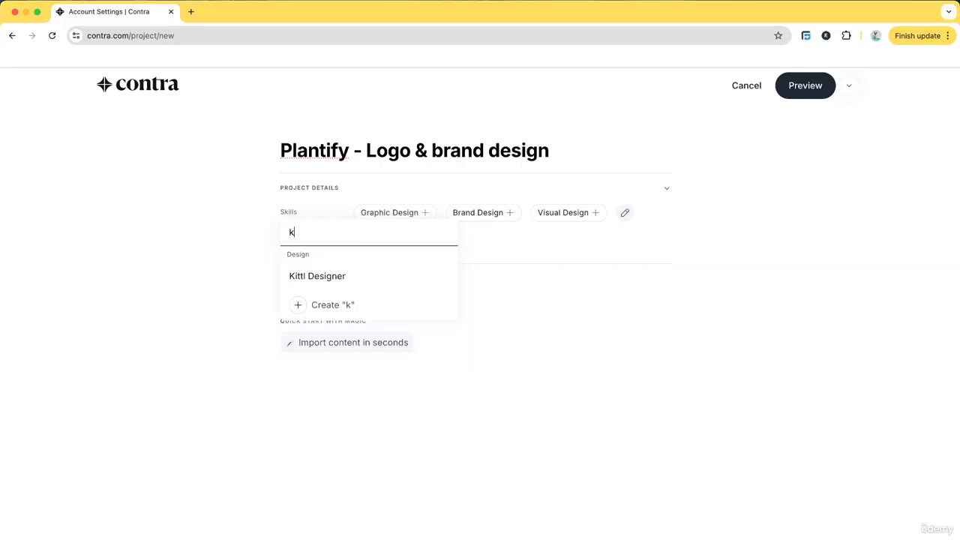
key("BackSpace")
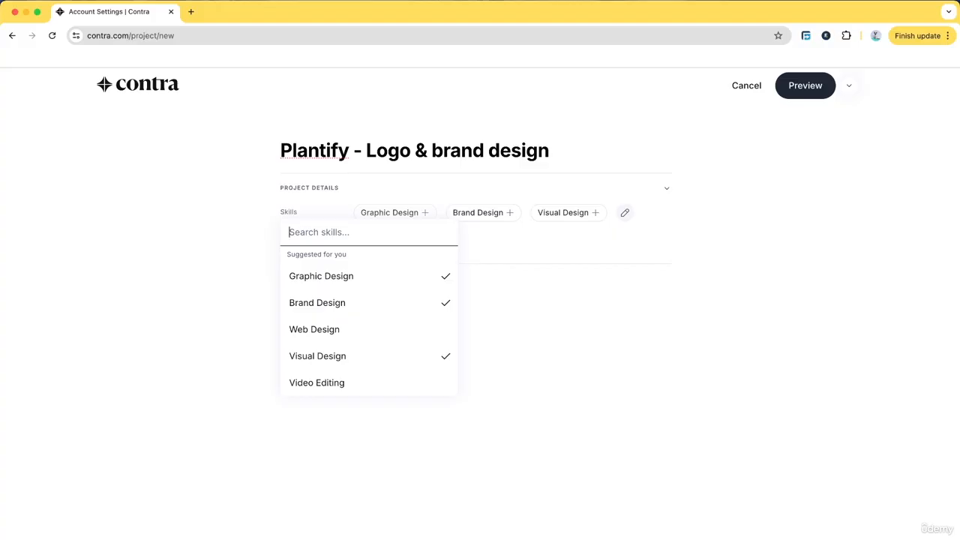
type("startup")
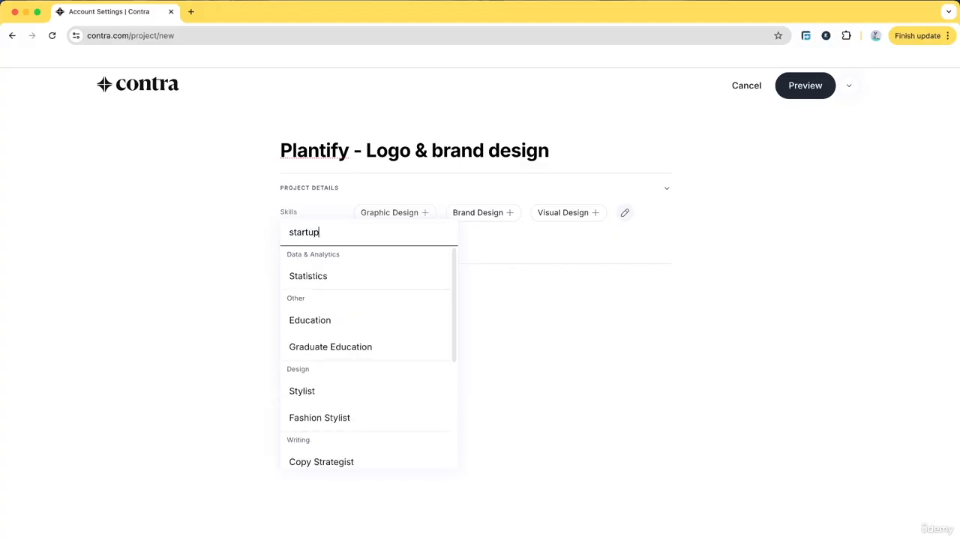
type(" brand")
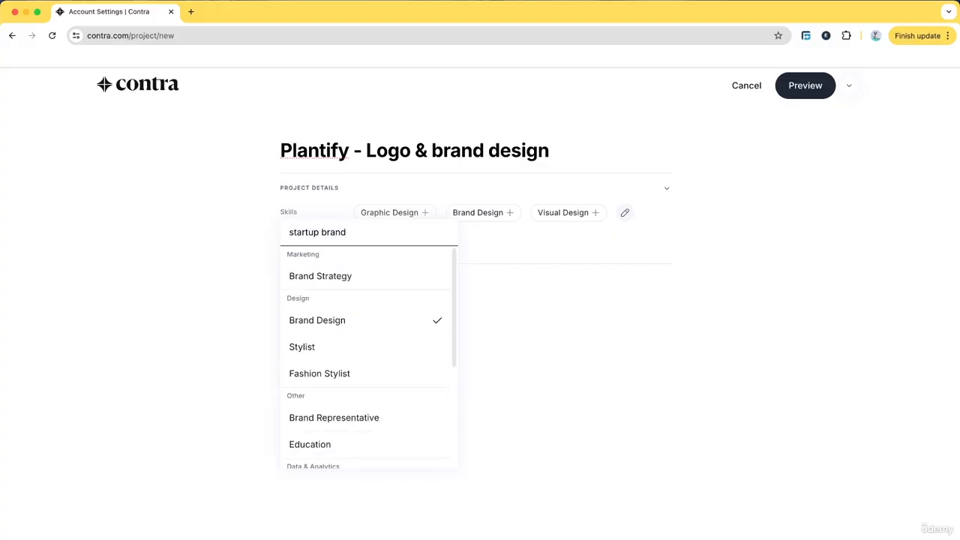
type(" design")
scroll(357, 332, "down", 3)
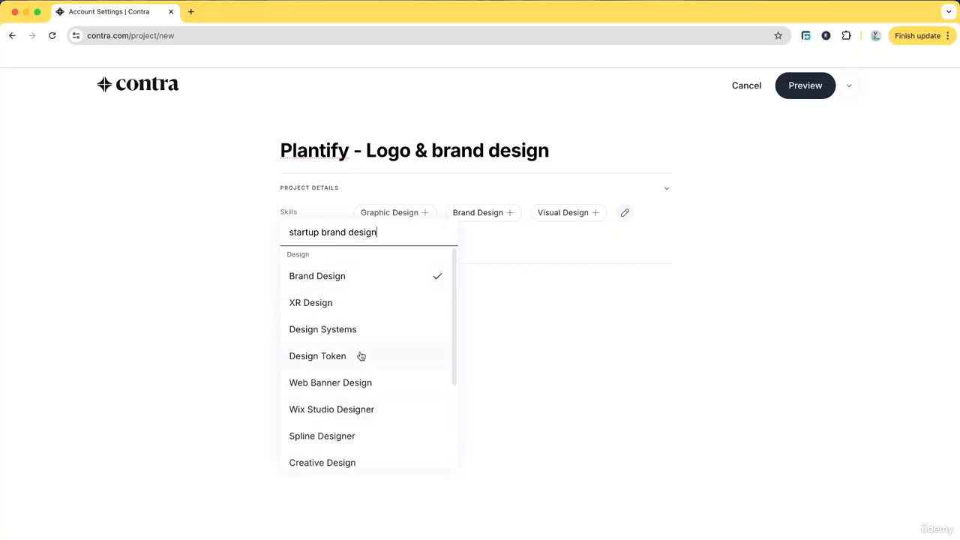
scroll(336, 311, "down", 3)
scroll(358, 365, "down", 2)
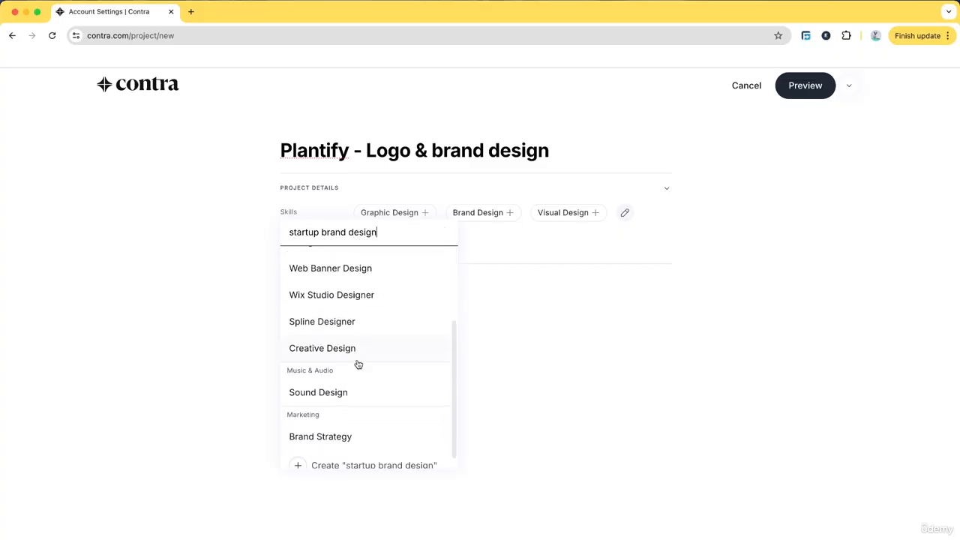
left_click(375, 453)
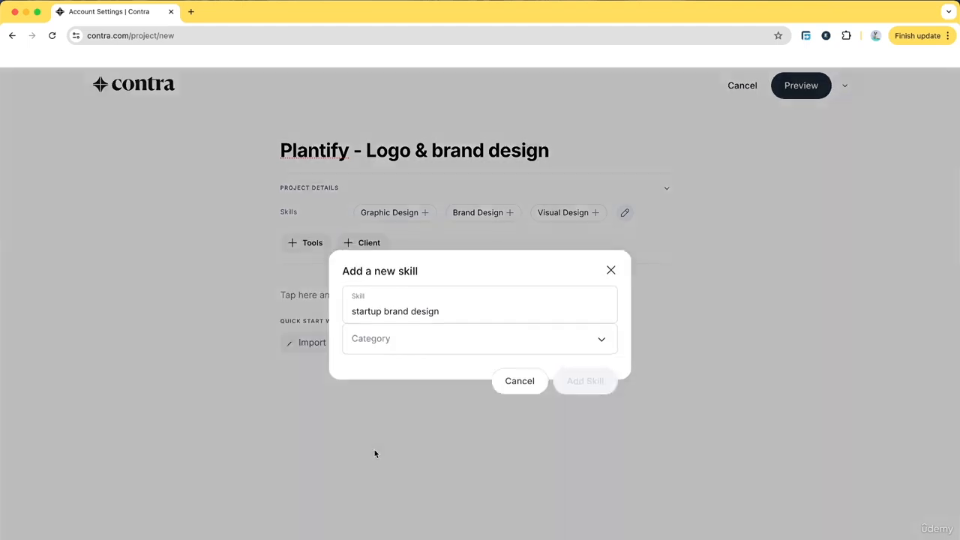
left_click(470, 328)
left_click(467, 355)
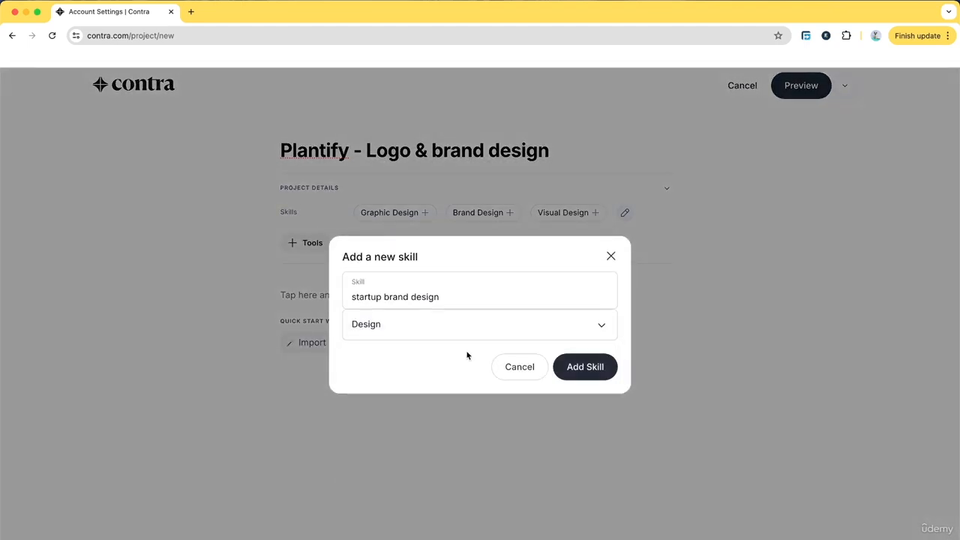
left_click(596, 372)
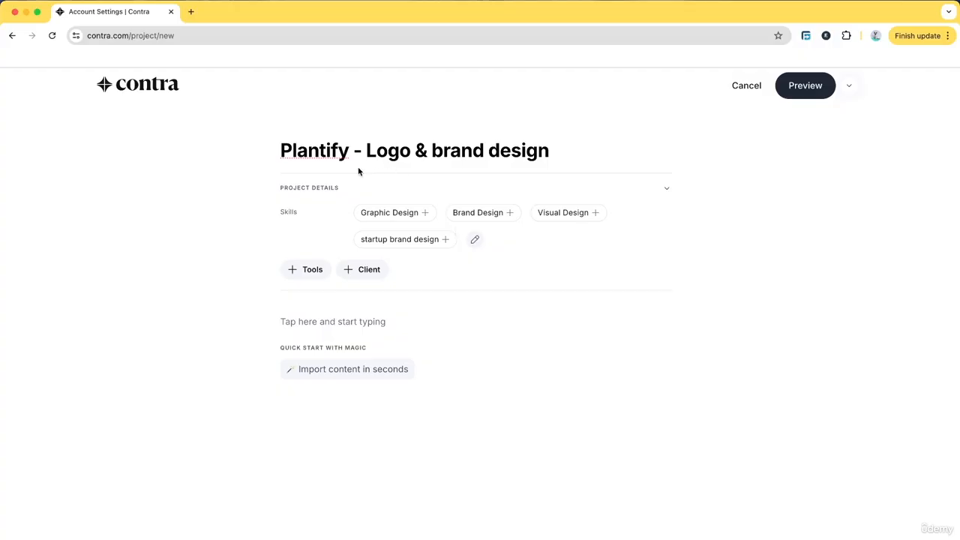
Add Adobe Illustrator, Framer and Adobe Photoshop as the project's tools.
left_click(310, 271)
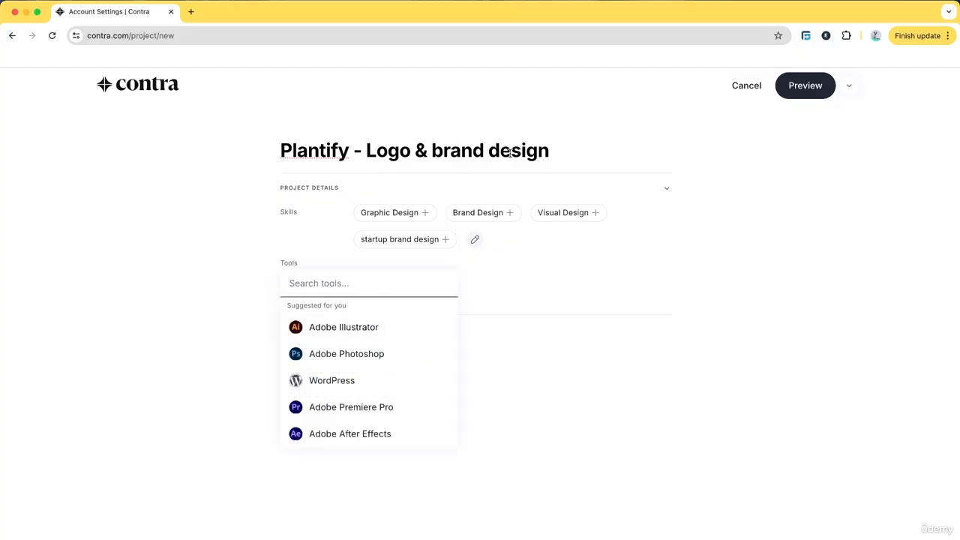
left_click(377, 335)
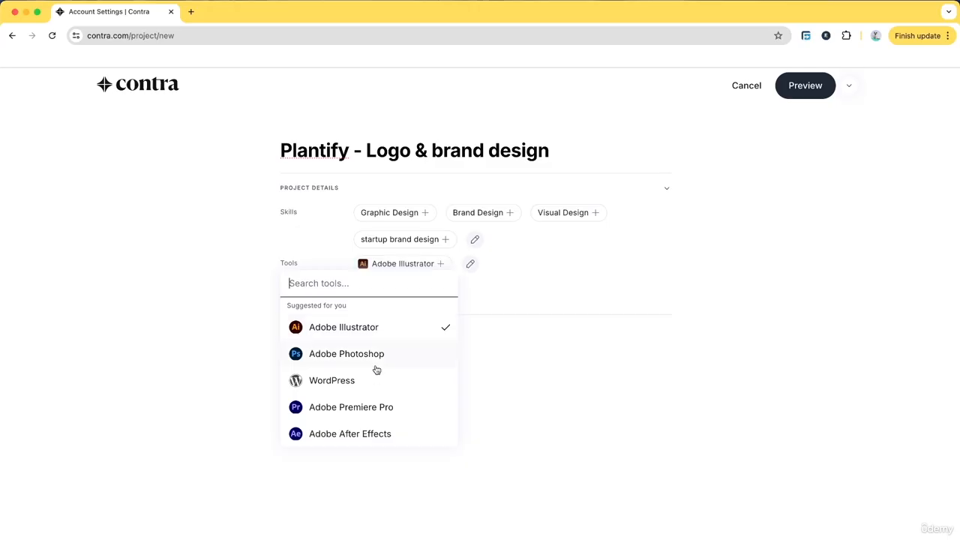
type("framer")
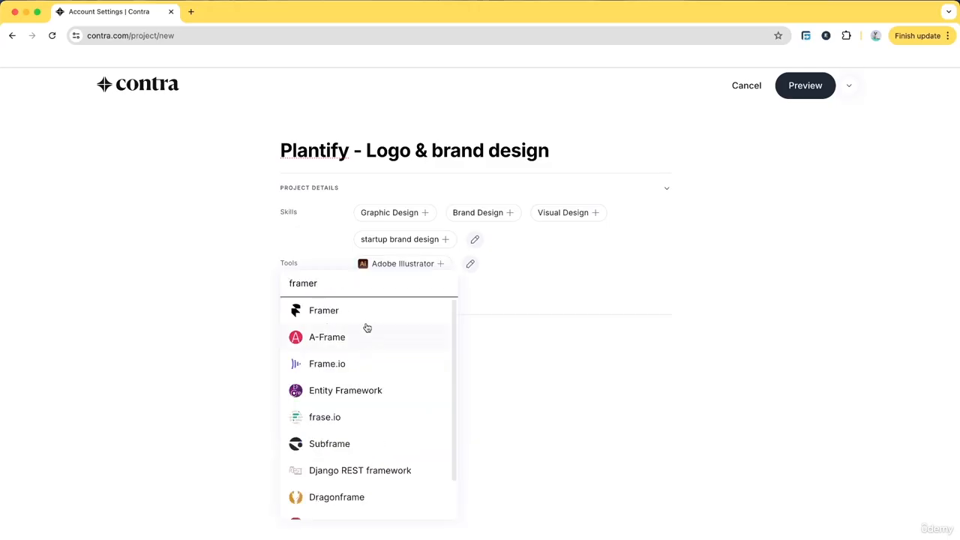
left_click(367, 310)
left_click(578, 320)
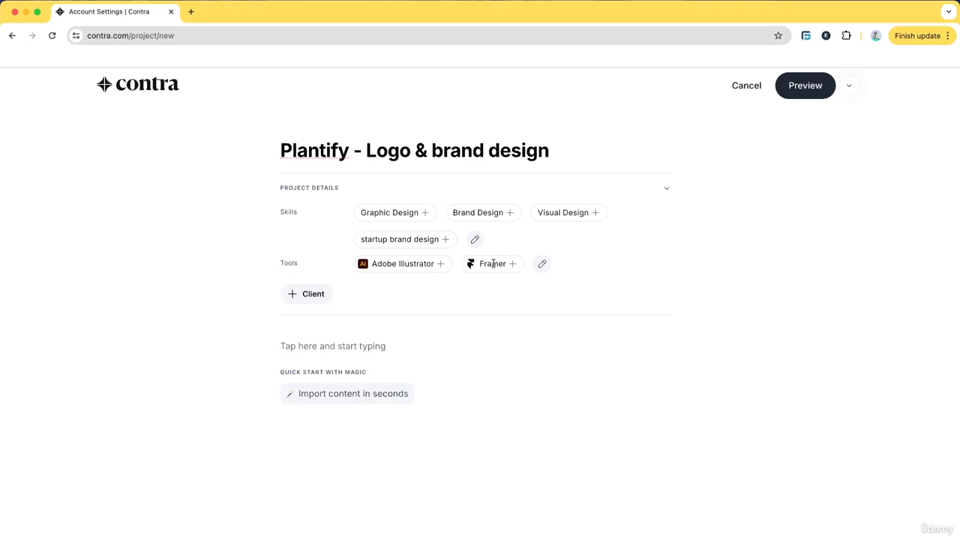
left_click(470, 264)
double_click(327, 282)
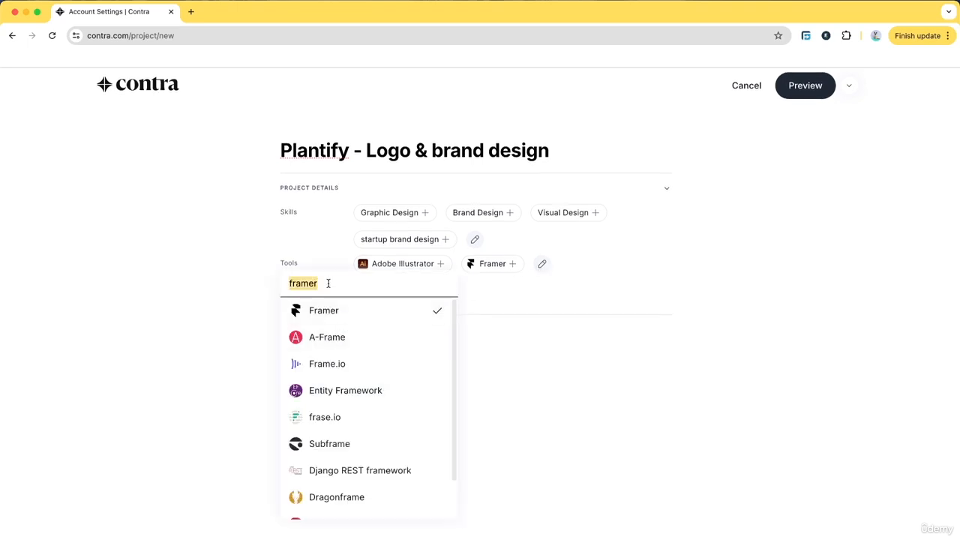
type("pho")
left_click(357, 327)
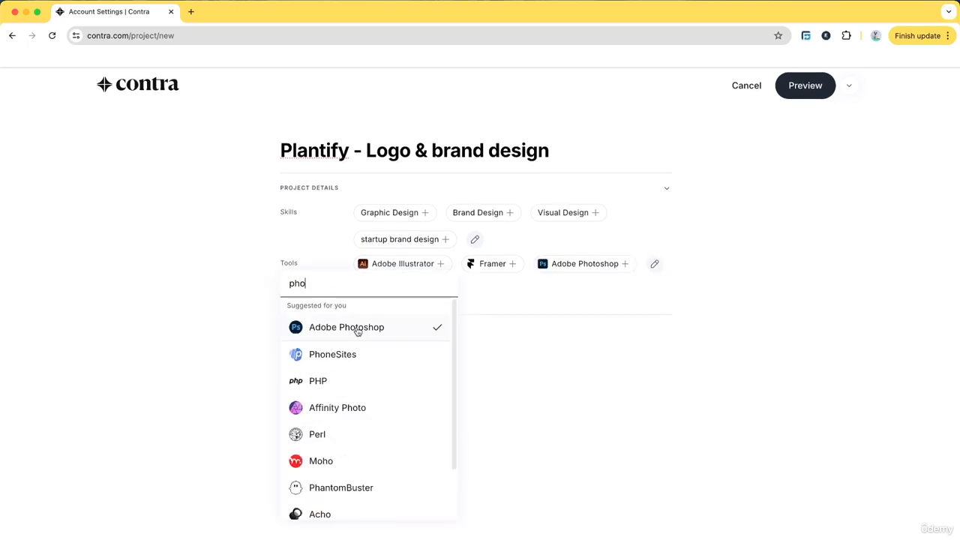
left_click(621, 374)
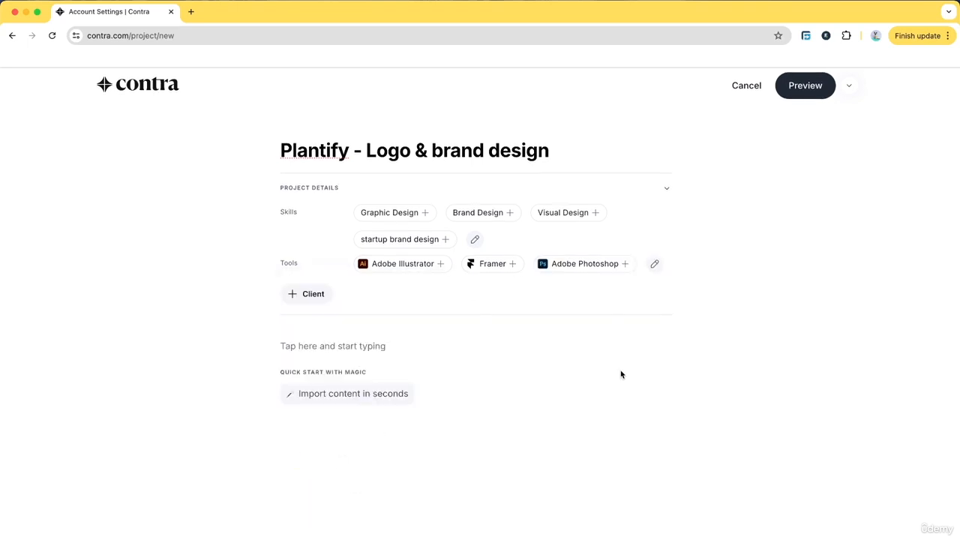
Try to find the project's client by searching for "Plantify" and "Plantify.me", and leave the client empty.
left_click(298, 304)
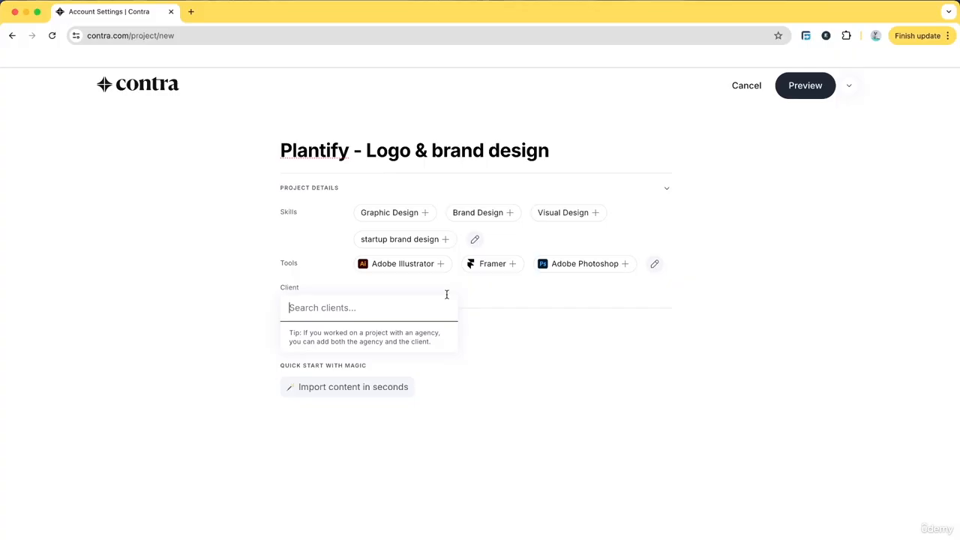
type("Plantify")
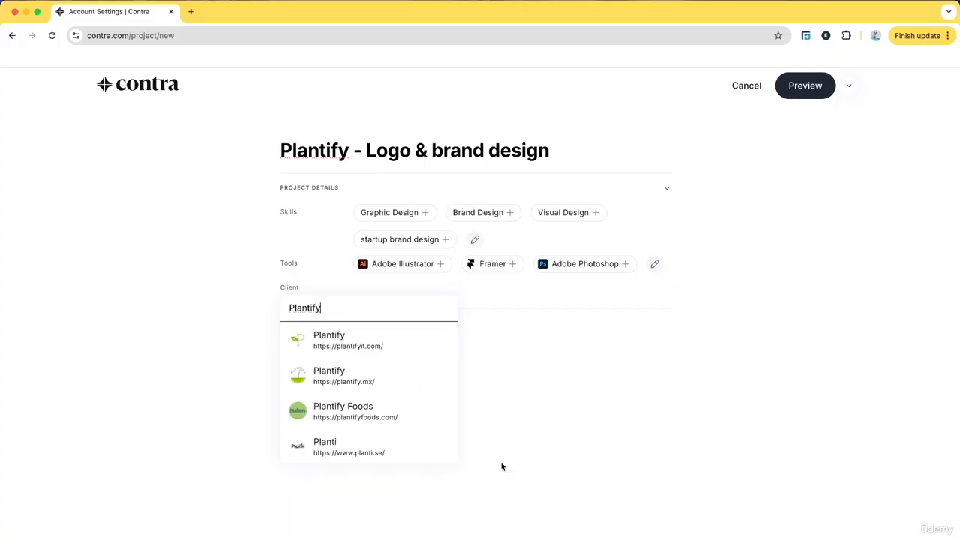
type(".me")
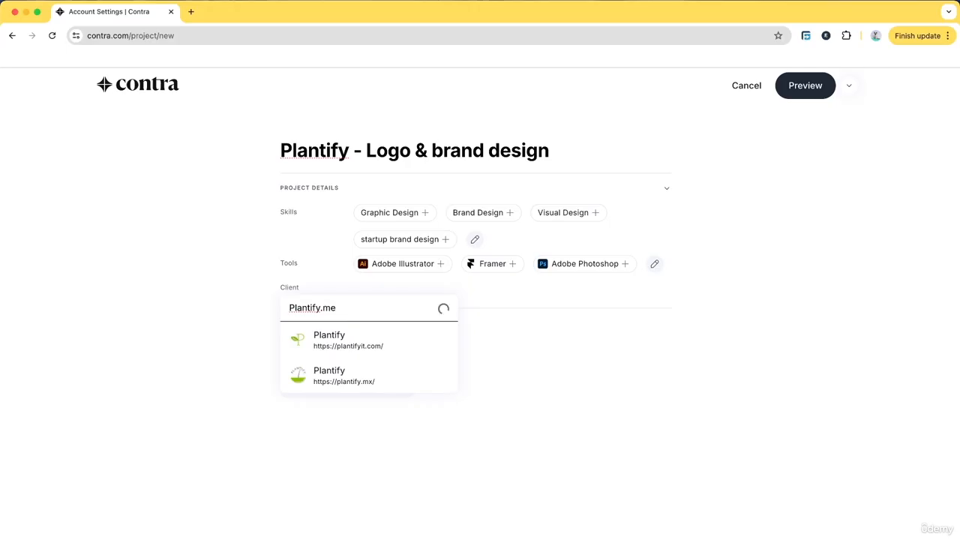
triple_click(369, 305)
key("BackSpace")
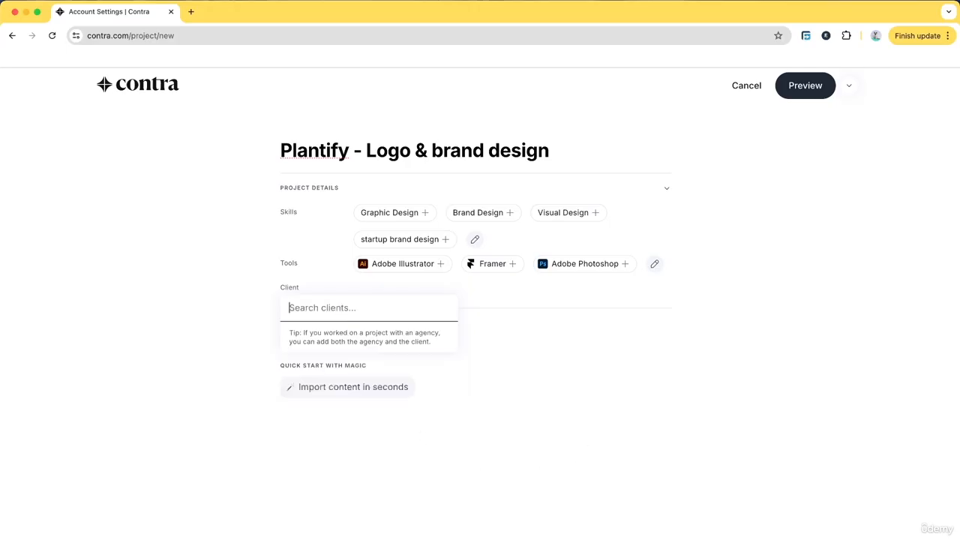
left_click(508, 337)
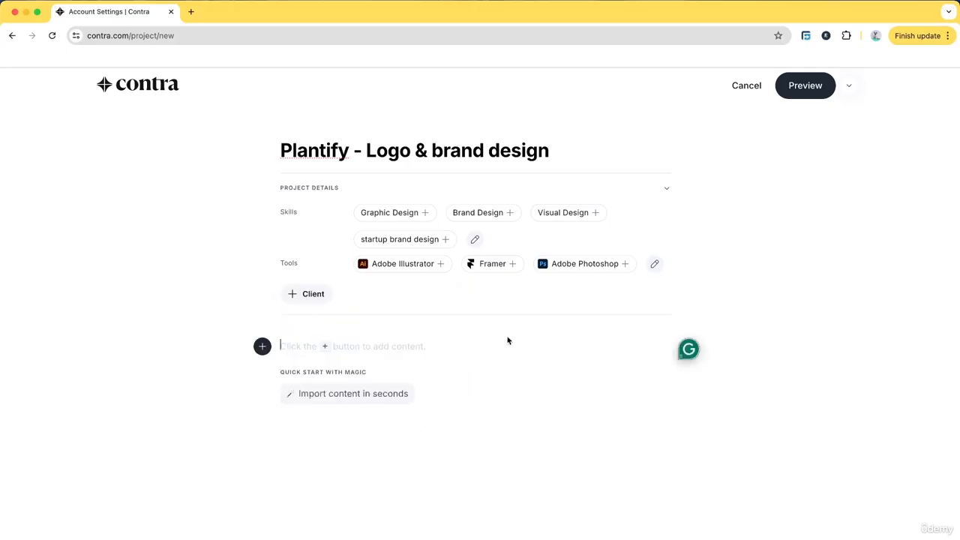
Try searching the clients for "touristpay", and clear the search without choosing a client.
left_click(321, 301)
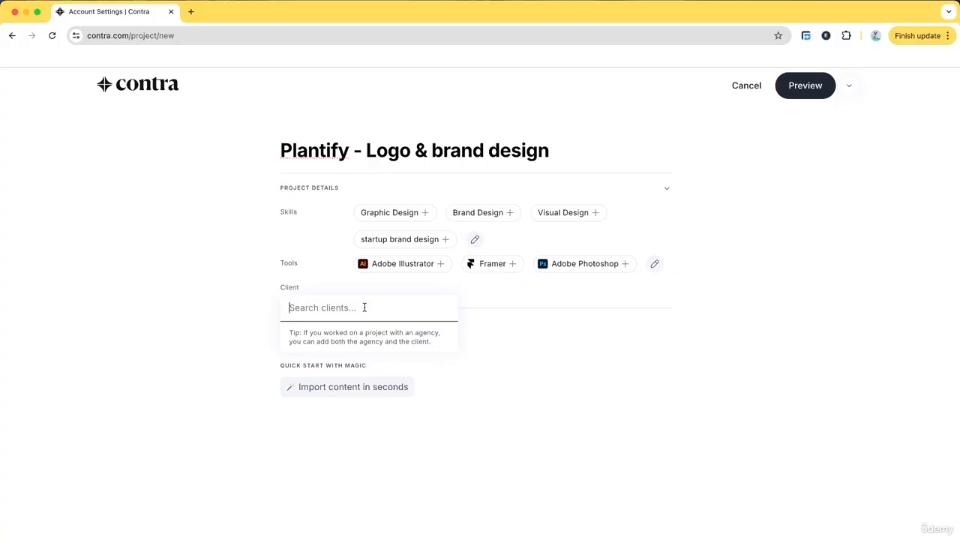
type("to")
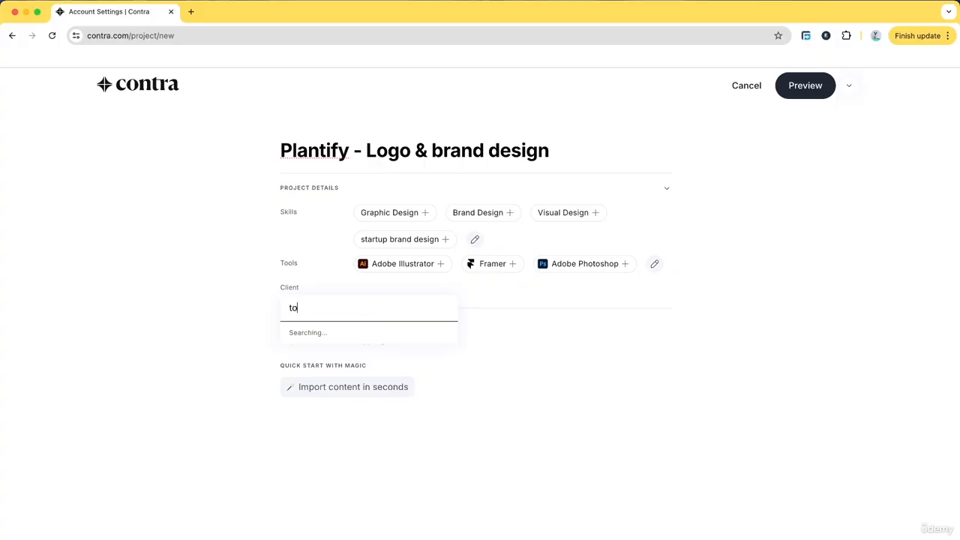
type("uristpay")
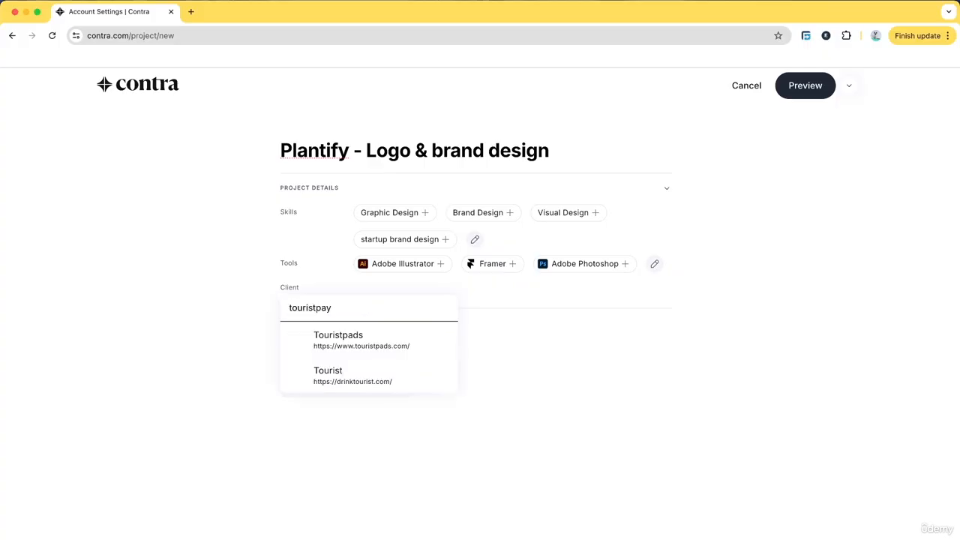
key("super+BackSpace")
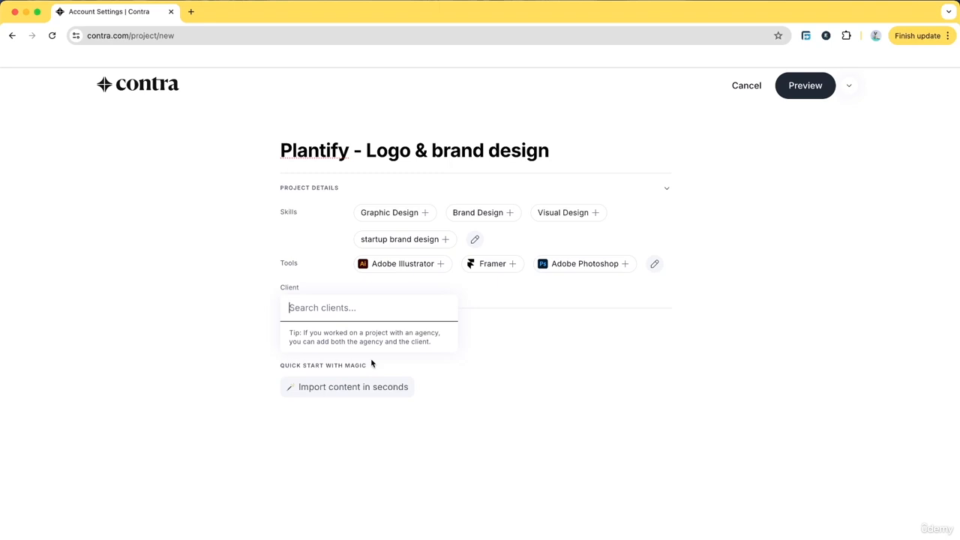
left_click(470, 401)
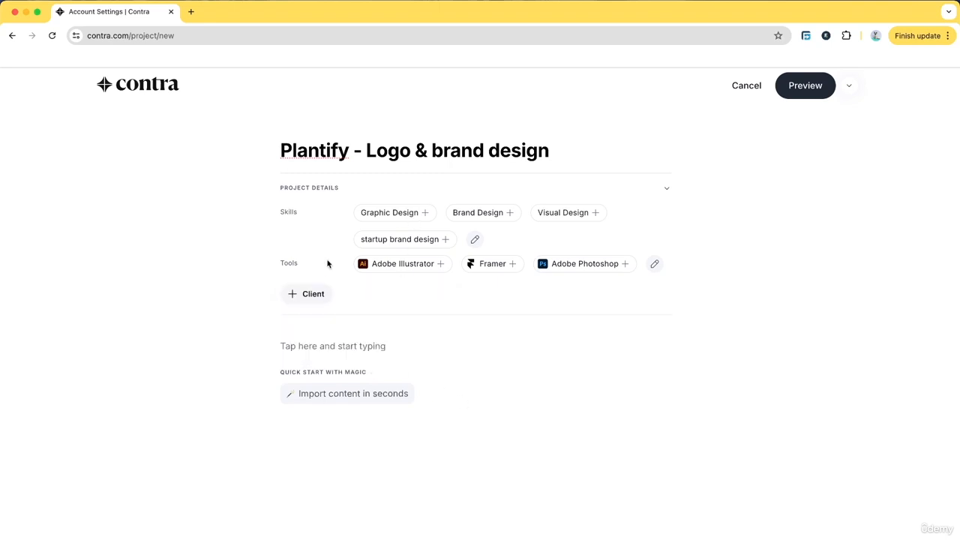
left_click(351, 152)
left_click_drag(332, 152, 272, 153)
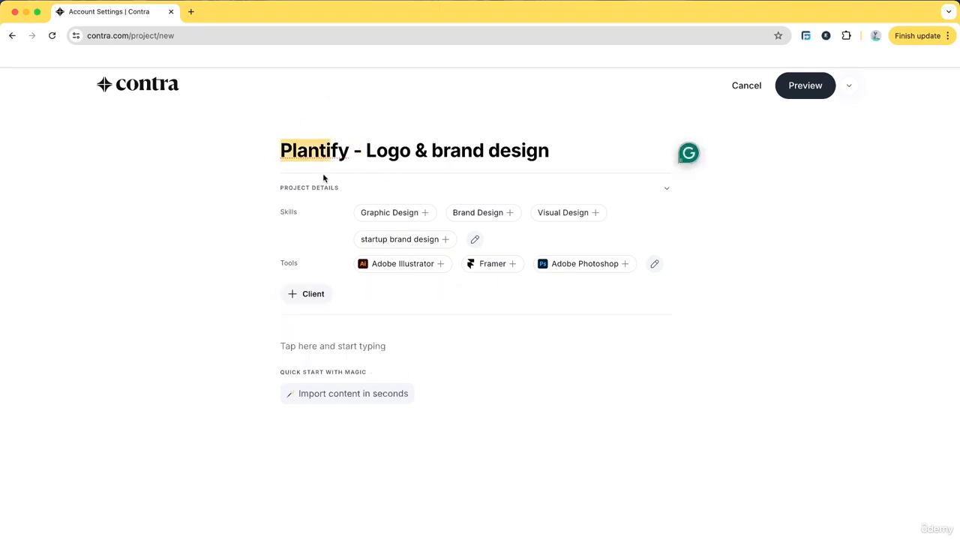
left_click(410, 337)
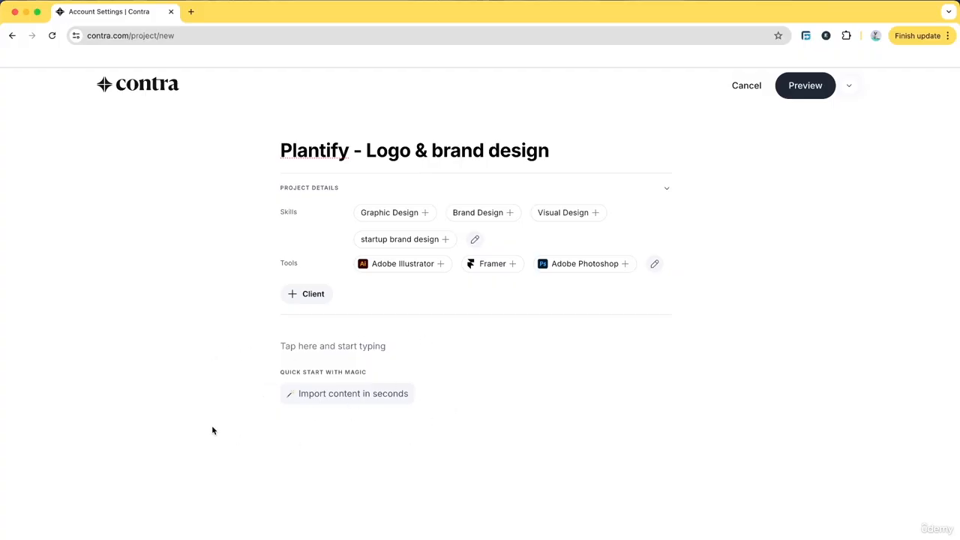
left_click(335, 397)
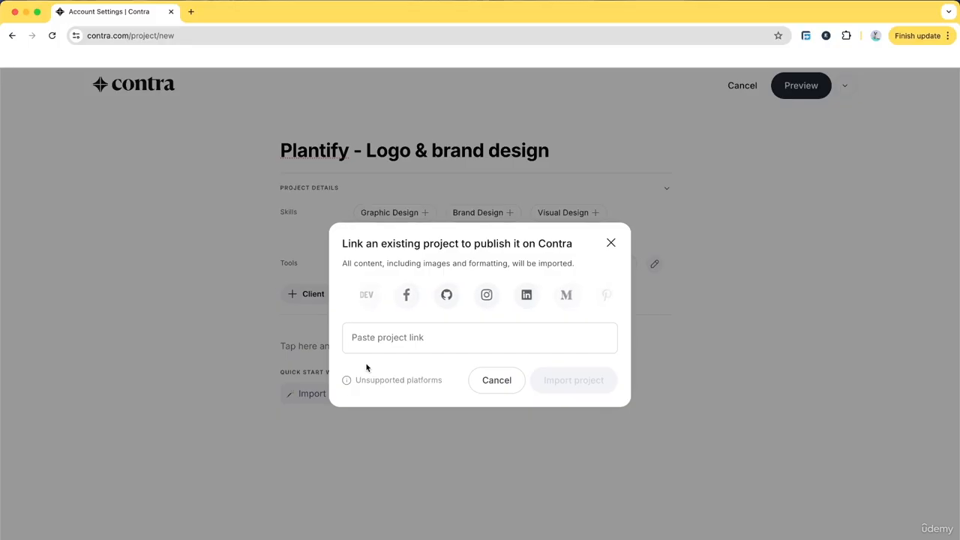
type("www.")
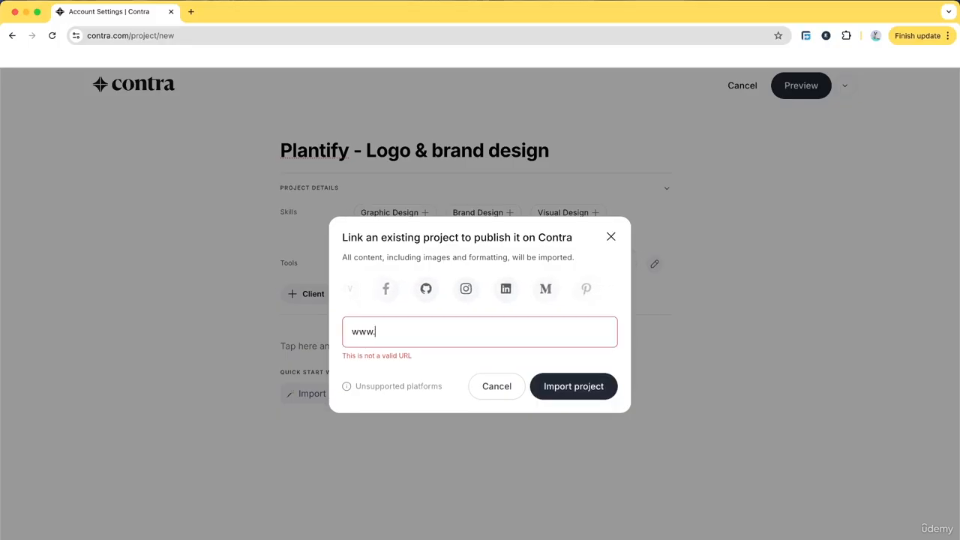
type("plantify.me")
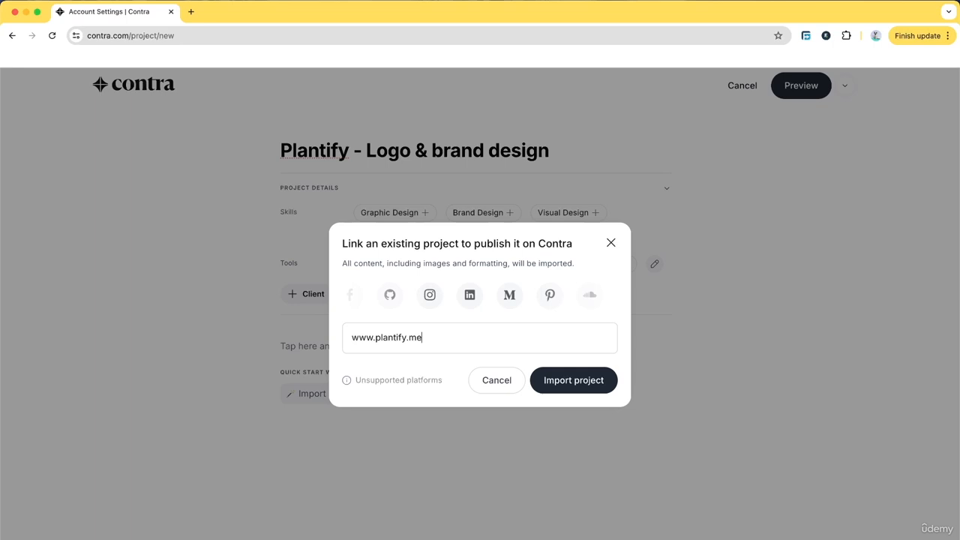
left_click(581, 382)
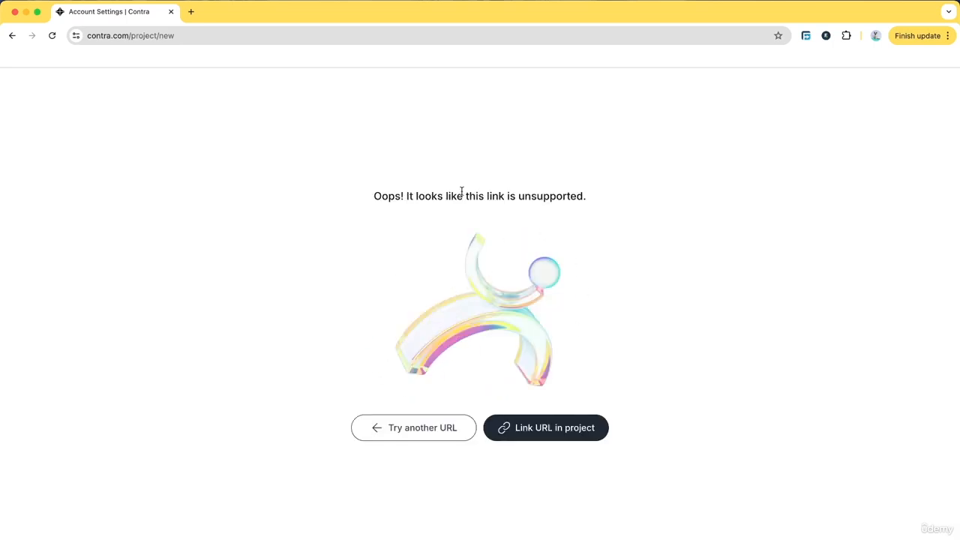
left_click(444, 424)
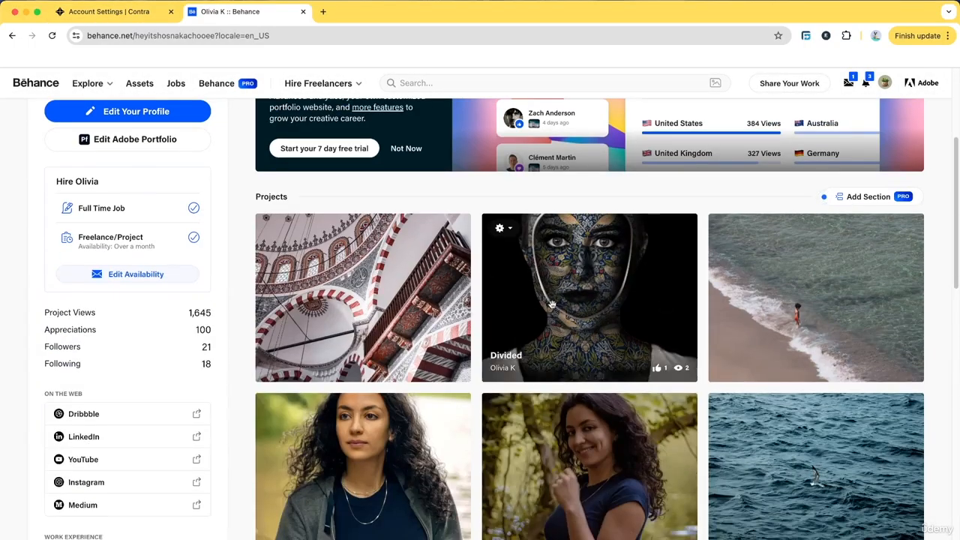
Copy the link of the "Divided" project on Behance and import that project's content into the Contra project.
scroll(543, 309, "up", 1)
scroll(544, 309, "up", 3)
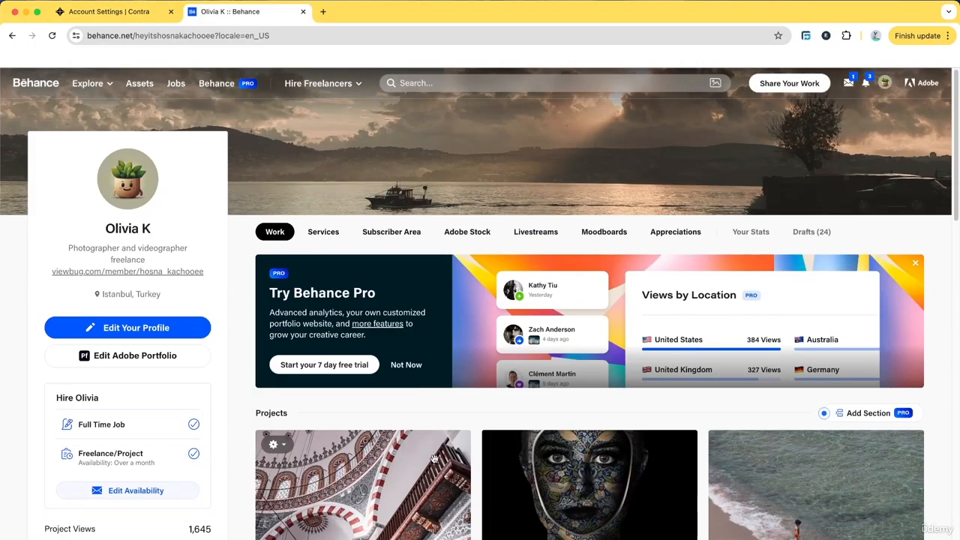
left_click(555, 483)
left_click(289, 36)
key("super+c")
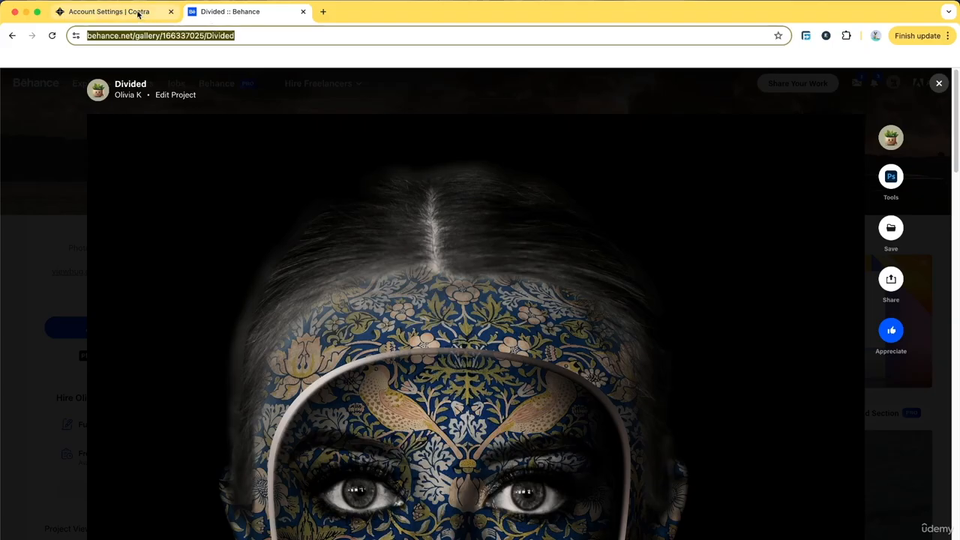
left_click(137, 12)
key("super+v")
left_click(589, 387)
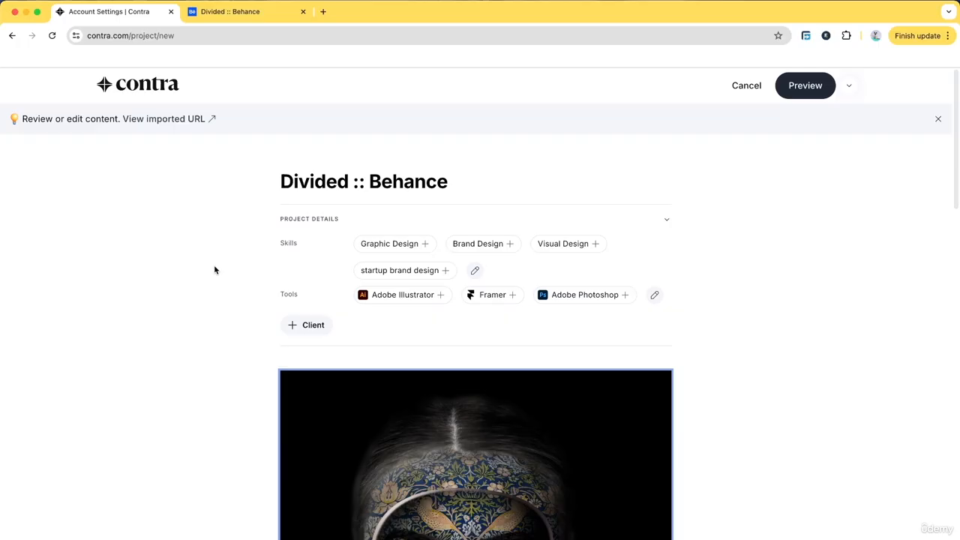
Review the imported project from its title and details through all images to the original project link.
scroll(300, 217, "down", 1)
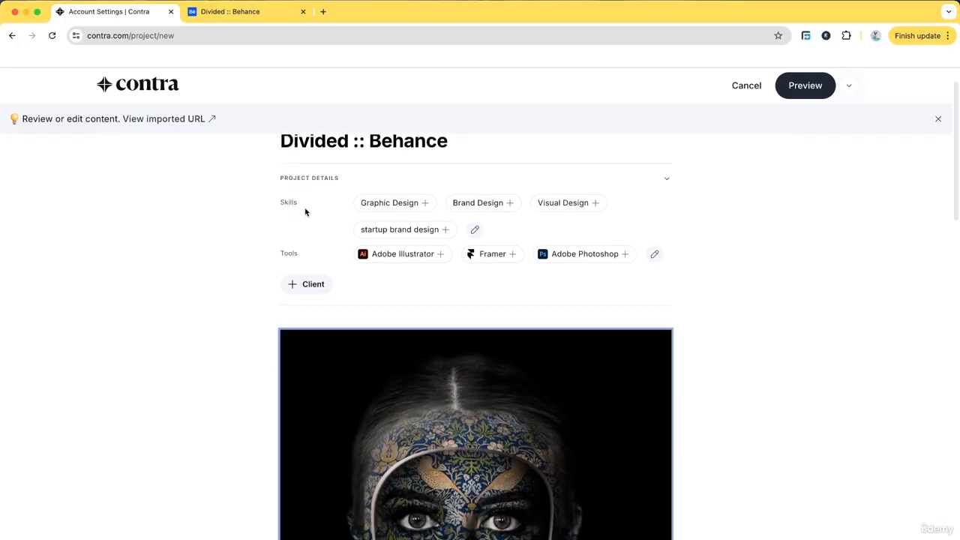
scroll(305, 211, "up", 1)
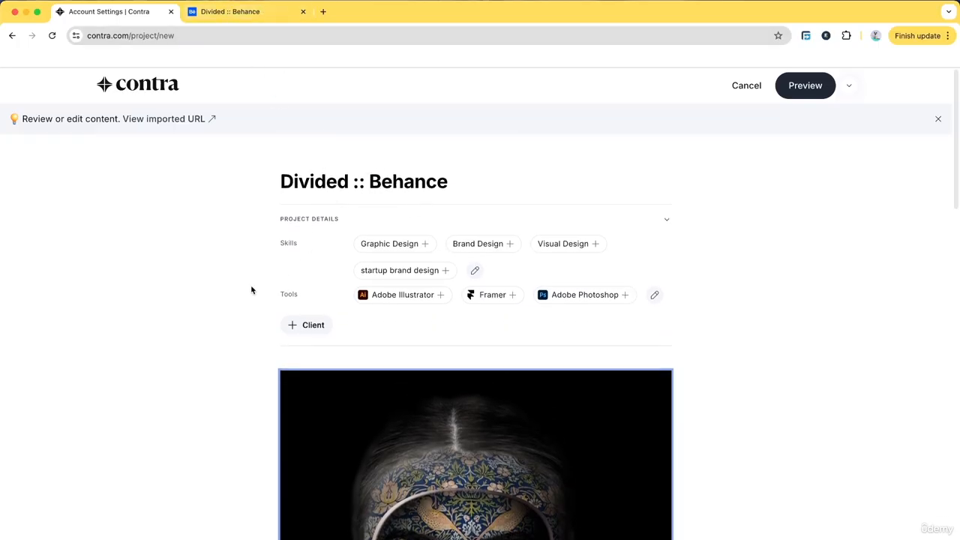
scroll(316, 307, "down", 1)
scroll(171, 300, "down", 10)
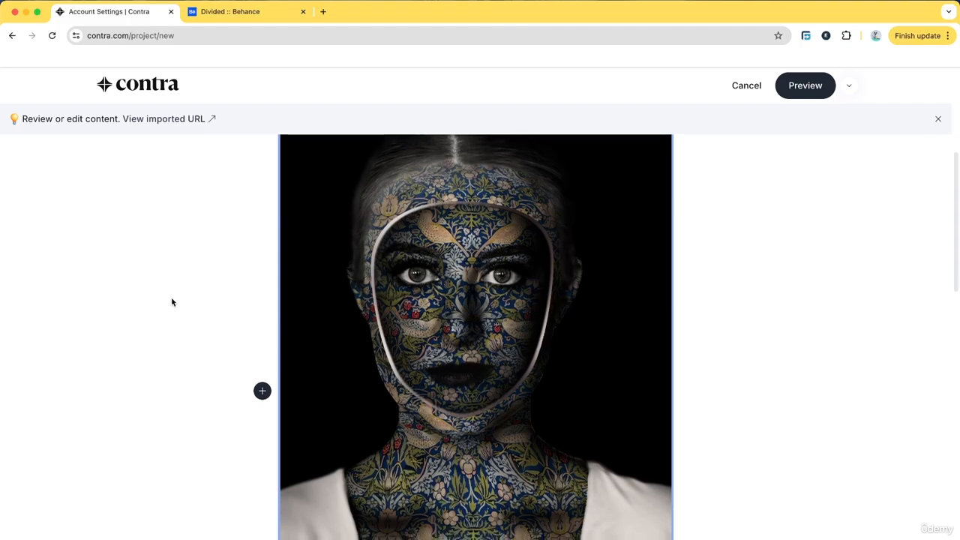
scroll(421, 365, "up", 10)
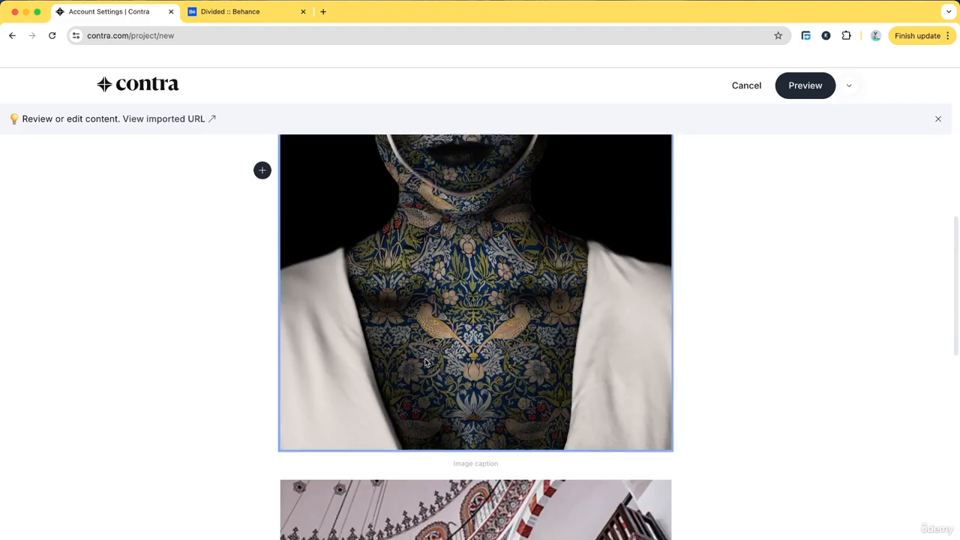
scroll(427, 360, "down", 15)
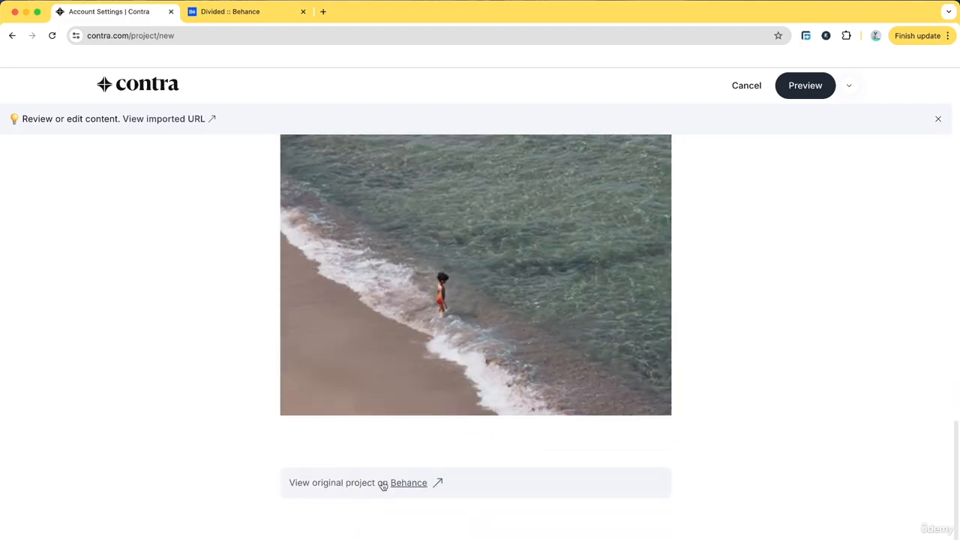
scroll(219, 350, "up", 2)
scroll(219, 350, "up", 10)
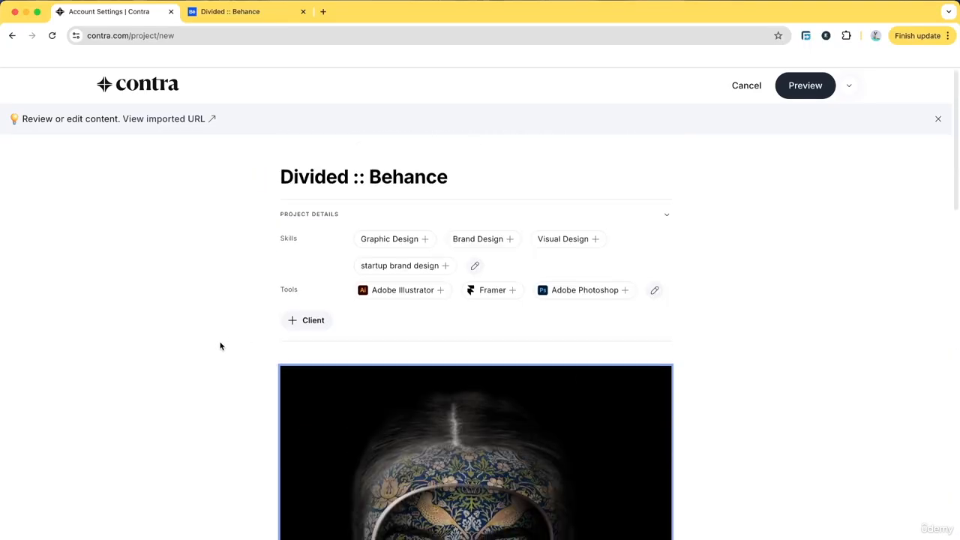
Leave the project by discarding its changes, and recover the unsaved changes in a new project added from the portfolio.
left_click(746, 86)
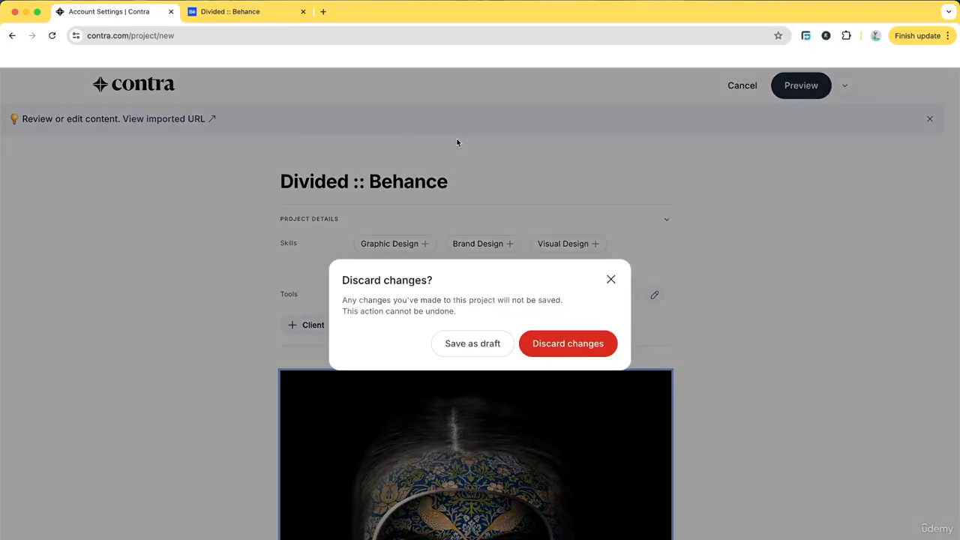
left_click(562, 346)
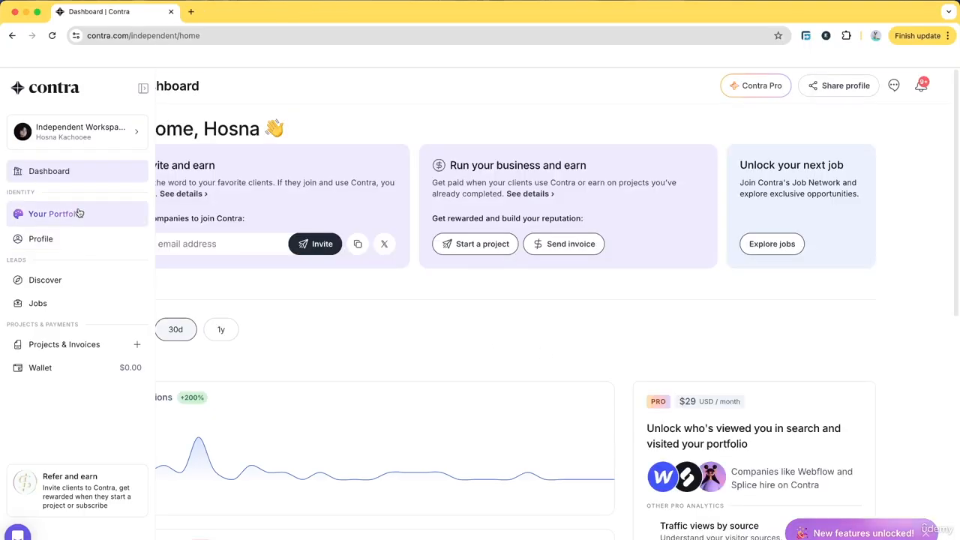
left_click(79, 214)
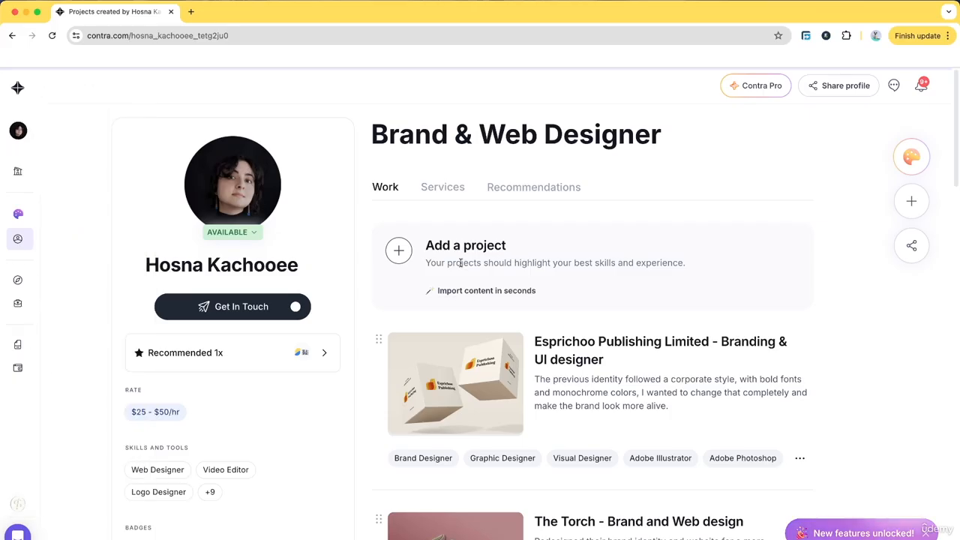
left_click(400, 250)
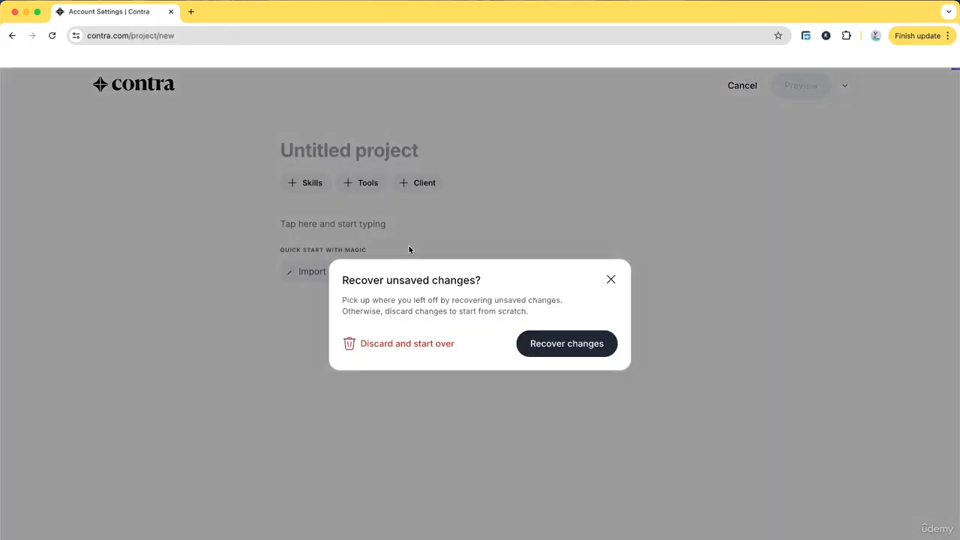
left_click(560, 344)
Replace the project title with "Plantify - Logo & Brand Design".
left_click_drag(281, 151, 453, 146)
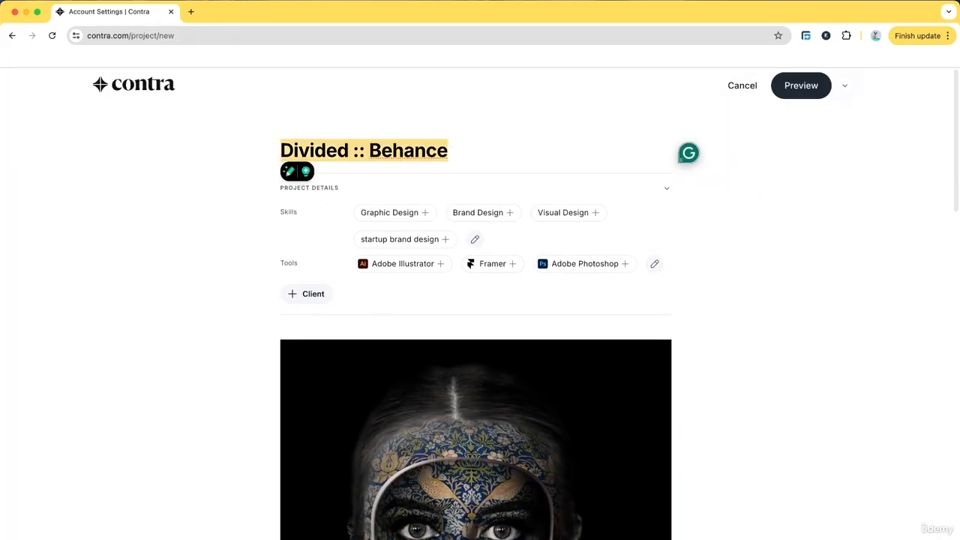
type("Plantify - ")
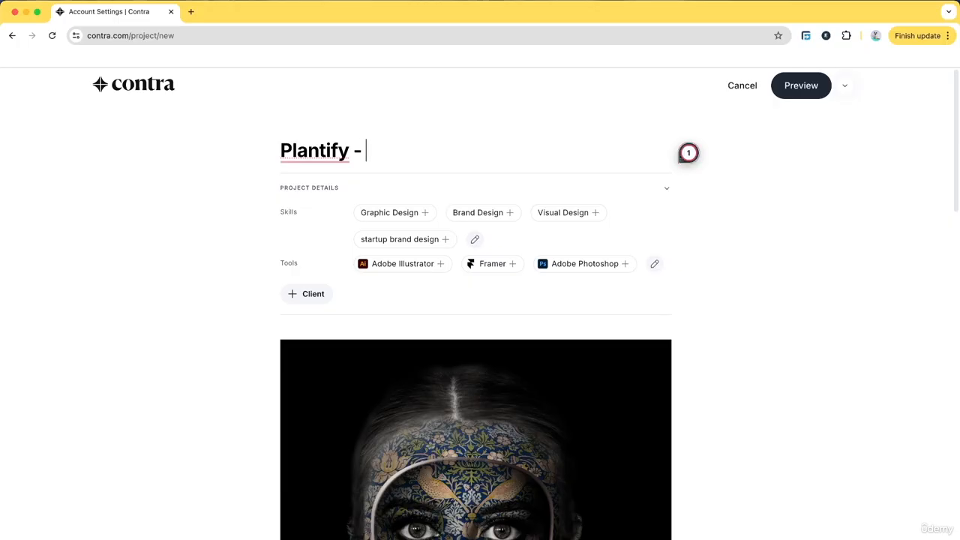
type("Logo & Br")
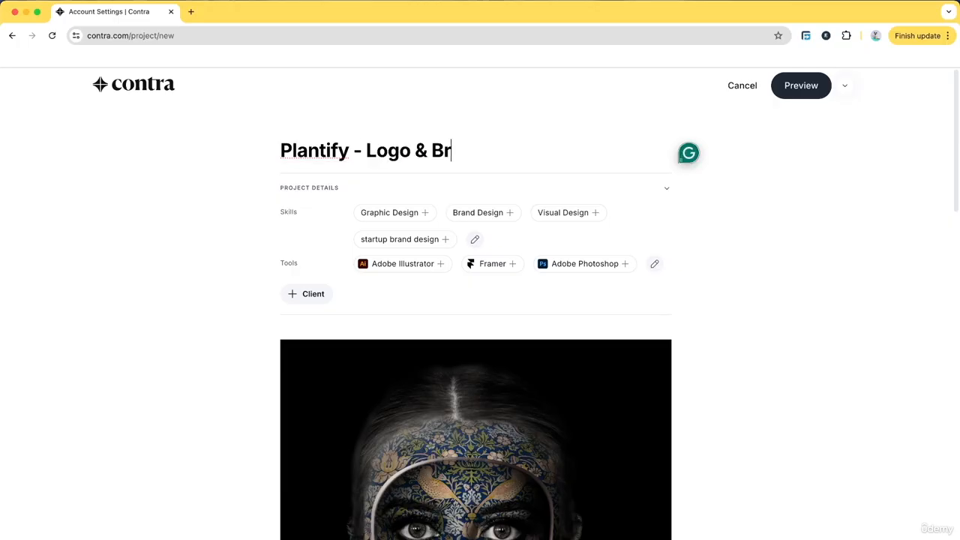
type("and Design")
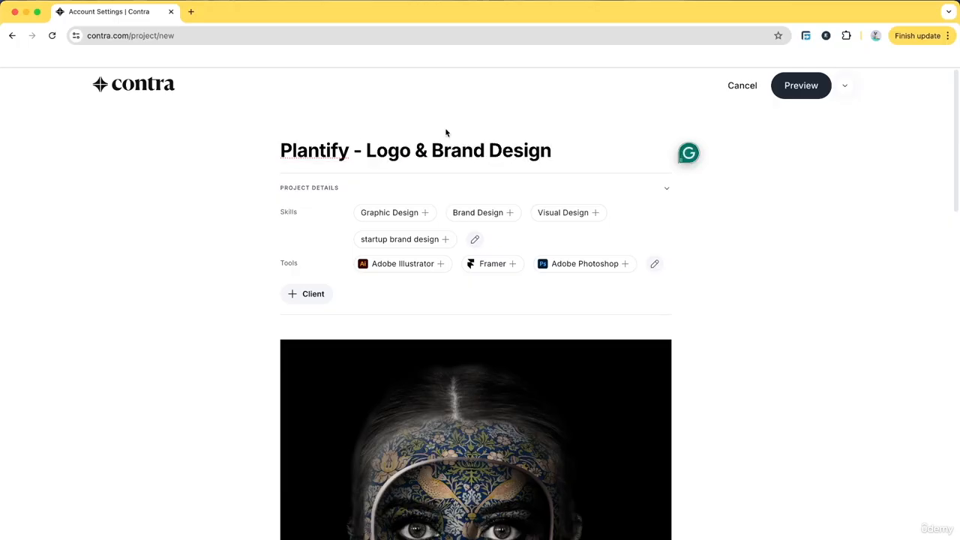
Delete all imported Behance images and remaining blocks from the project body.
scroll(536, 312, "down", 10)
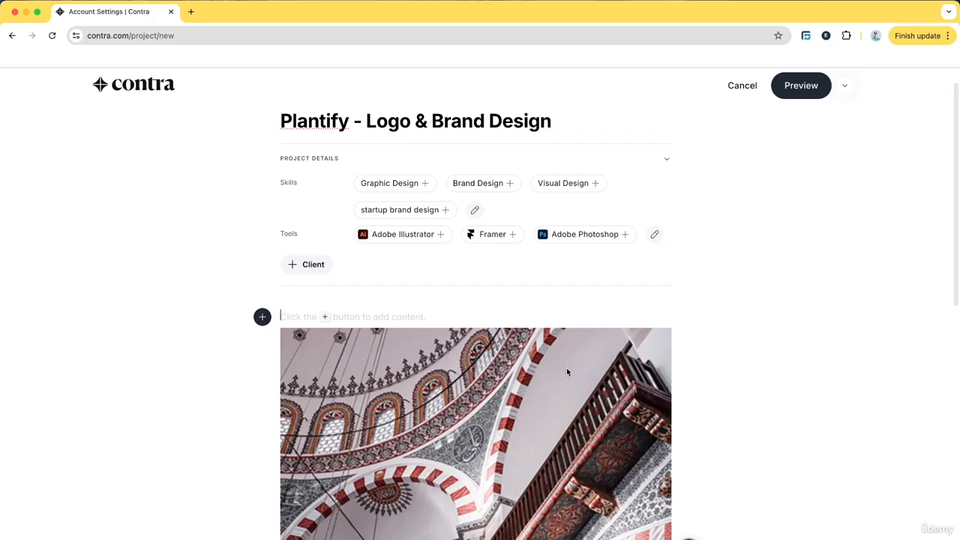
scroll(555, 375, "down", 15)
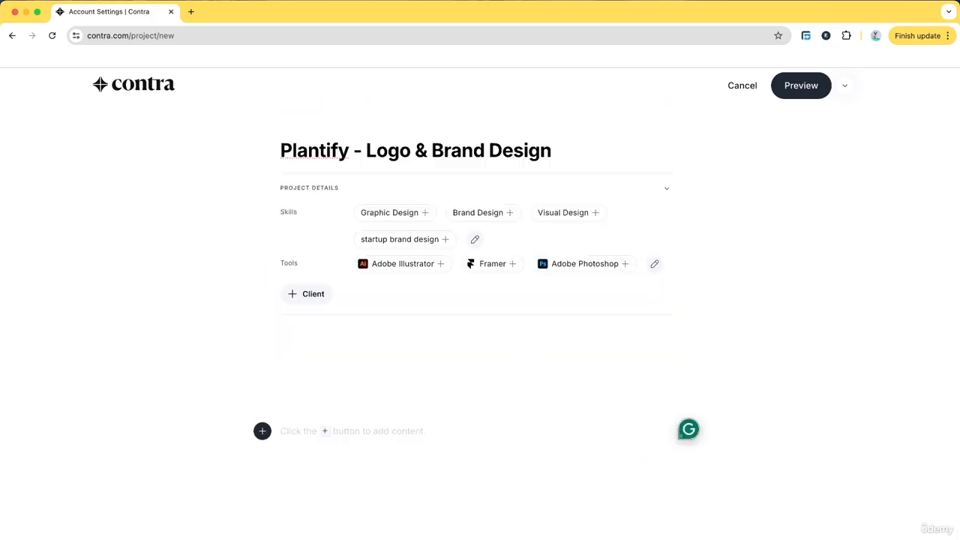
key("BackSpace")
key("BackSpace")
key("BackSpace")
key("BackSpace")
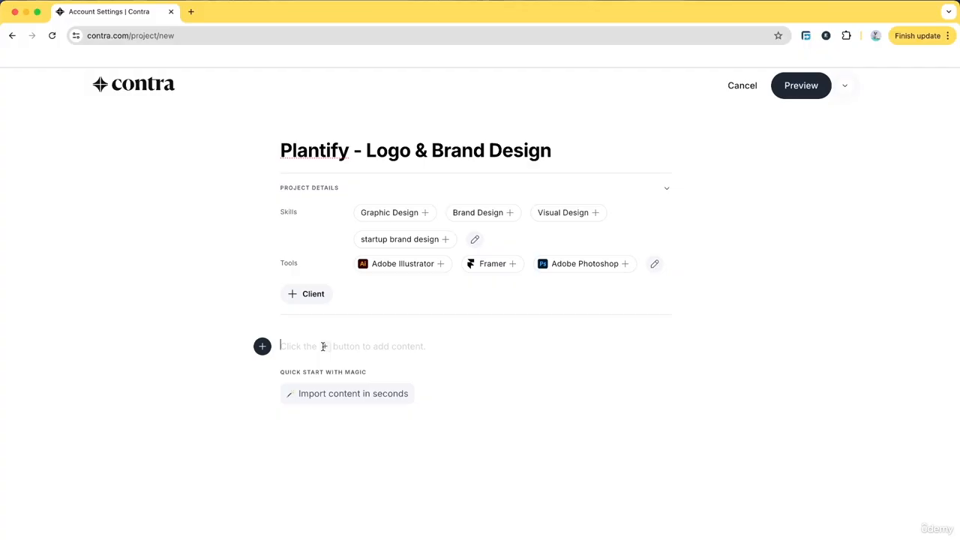
Insert the Plantify phone mockup image into the project body and add a plain text block below it.
left_click(263, 348)
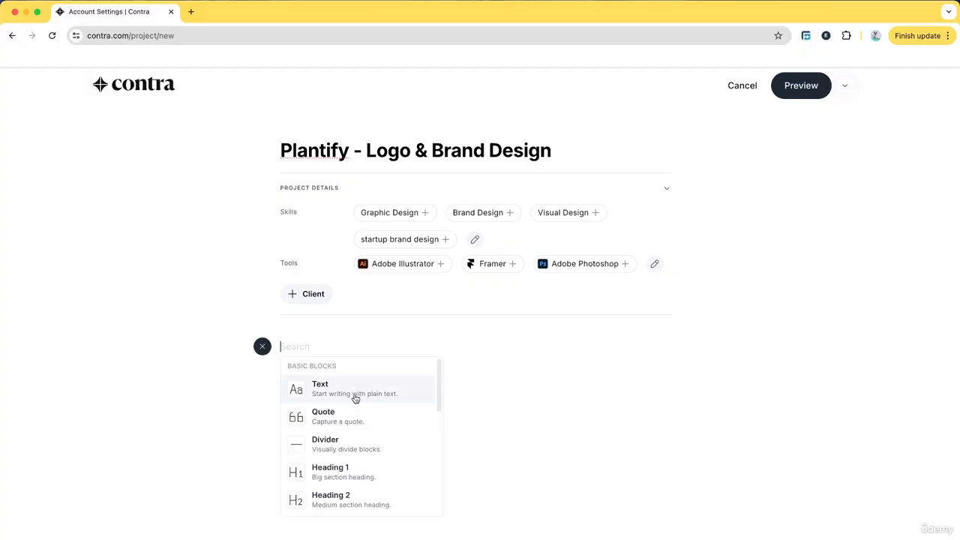
scroll(320, 465, "down", 5)
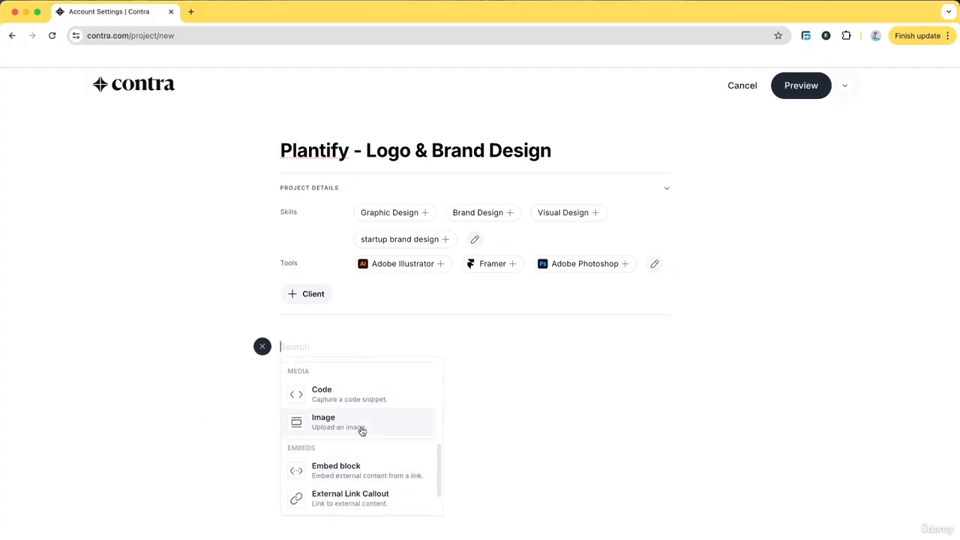
left_click(362, 431)
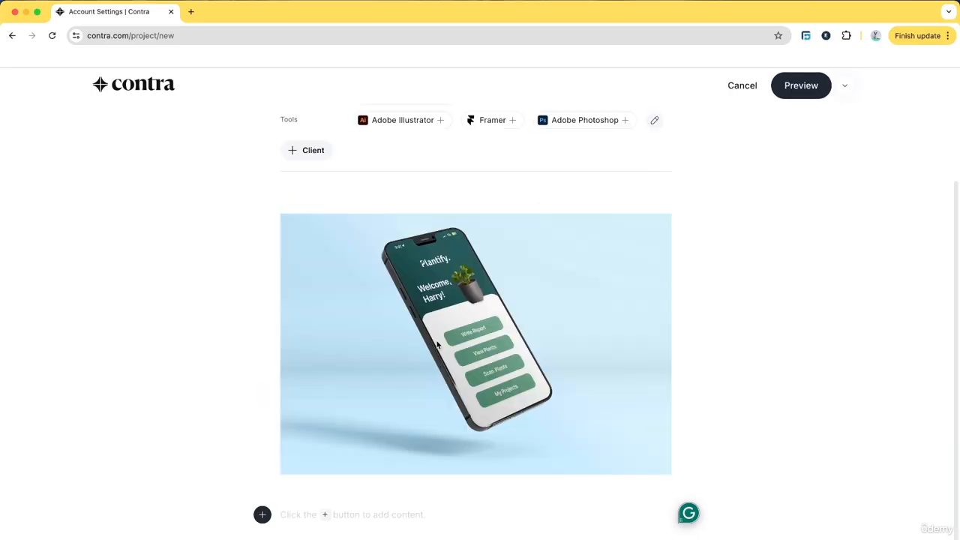
left_click(262, 514)
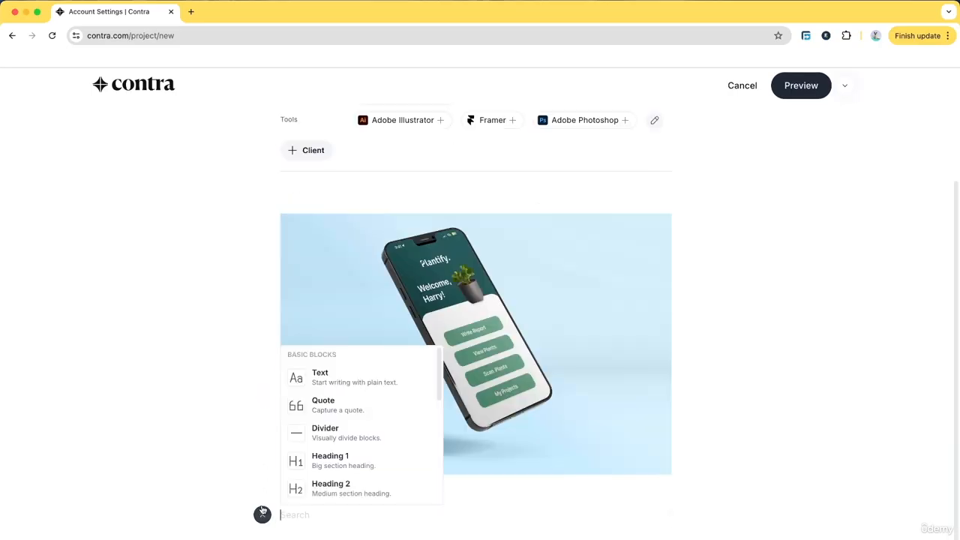
left_click(347, 384)
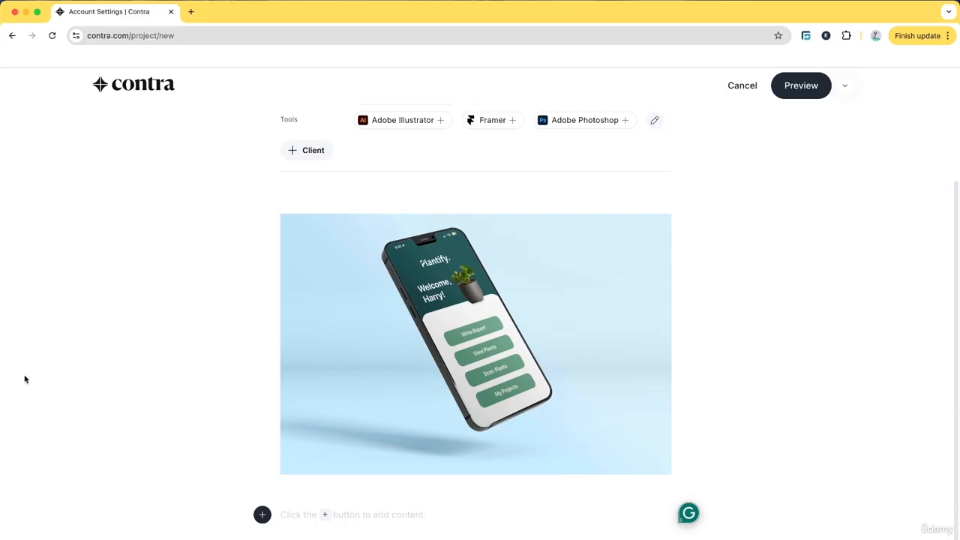
Open ChatGPT in a new browser tab and submit the prompt "write a short case study for an app design process".
left_click(191, 12)
type("cha")
key("Return")
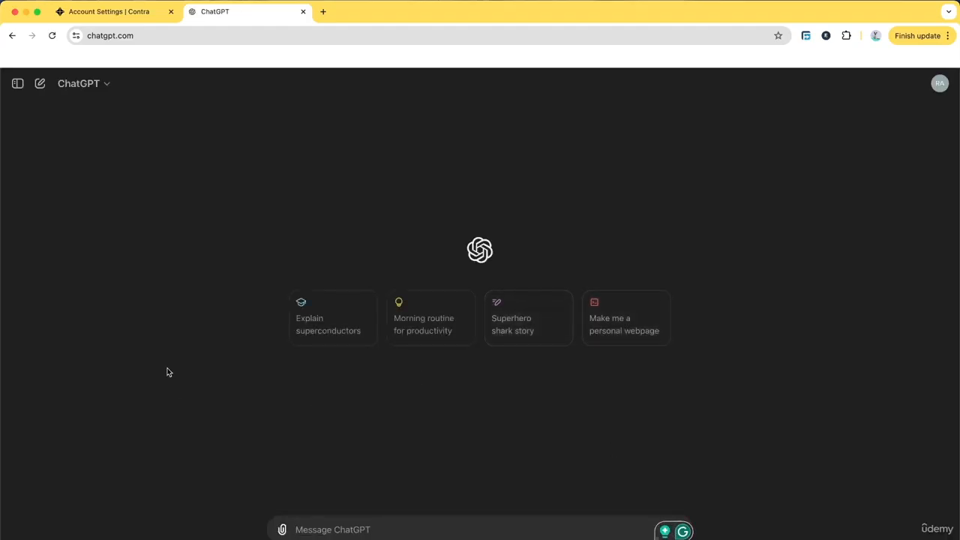
type("write")
type(" a short case s")
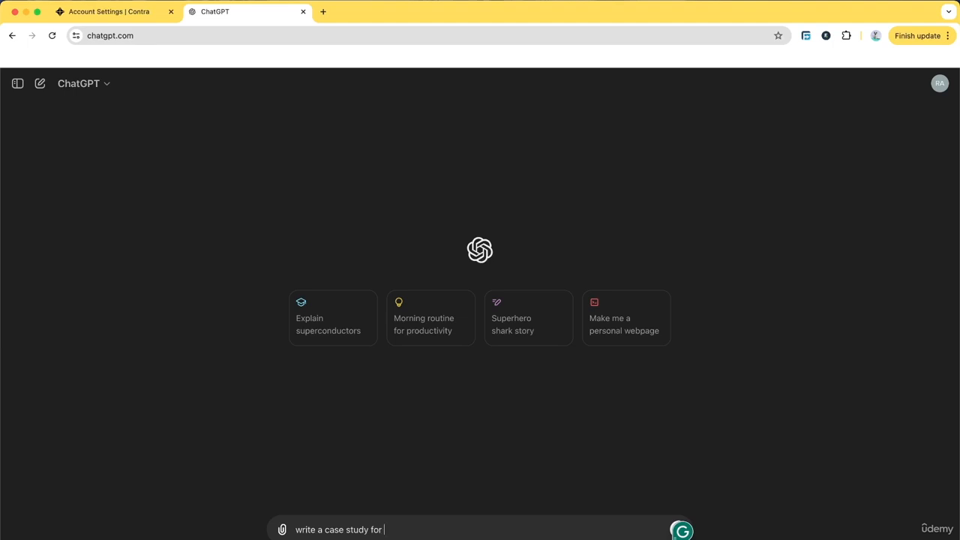
type("tudy for an app design process")
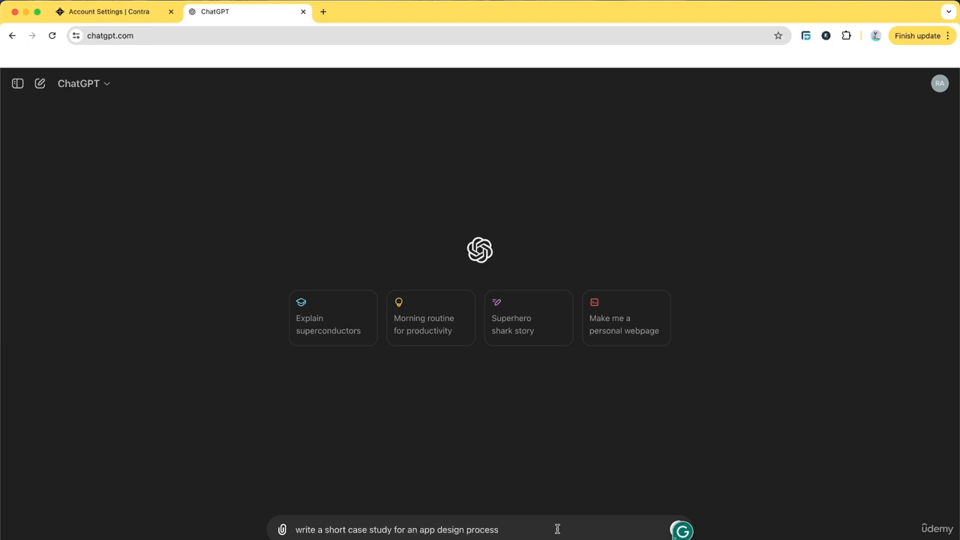
key("Return")
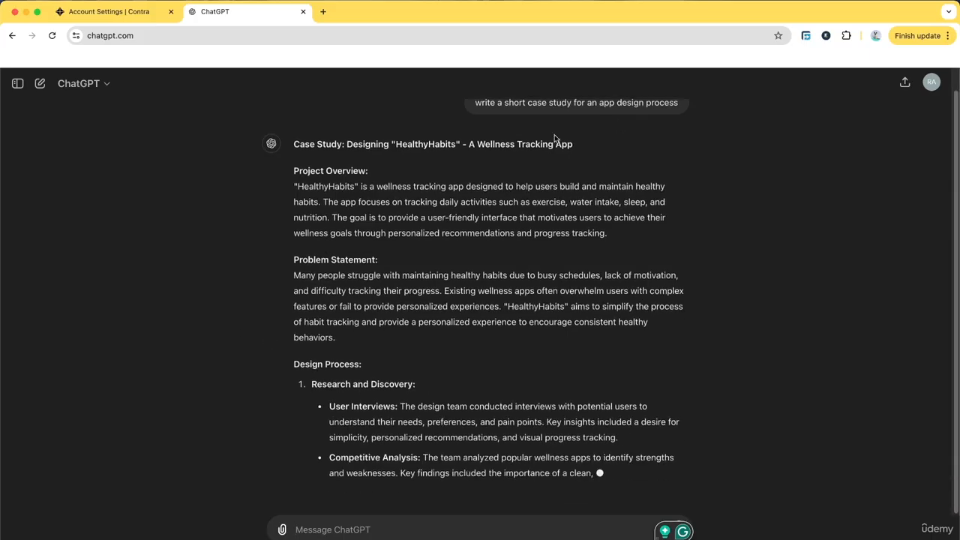
Submit a follow-up prompt reading: write a short case study for an app design process, a plant tracker app called "Plantify".
triple_click(586, 124)
key("cmd+c")
left_click(495, 529)
key("cmd+v")
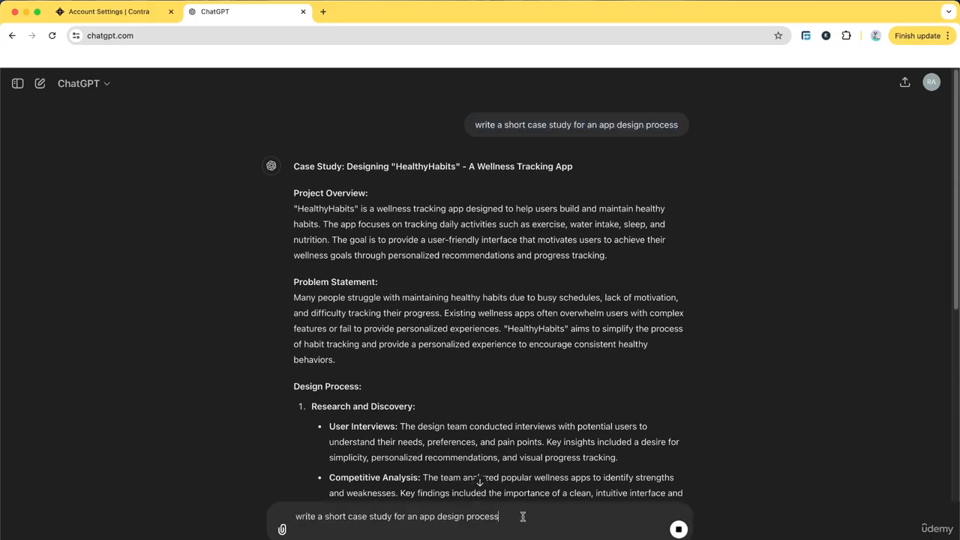
type(",")
type(" a p;")
type("ant tracker app call")
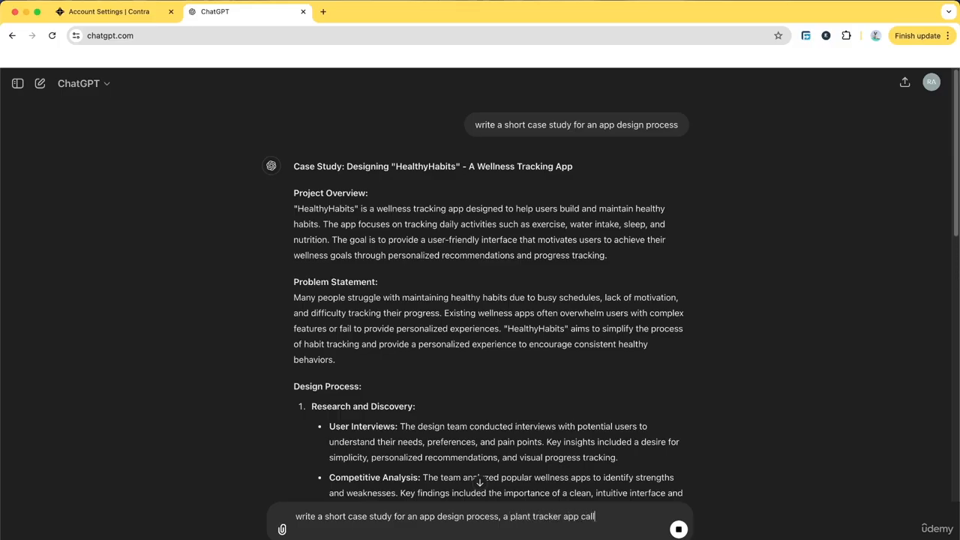
type("ed \"Plantify\"")
key("shift+Return")
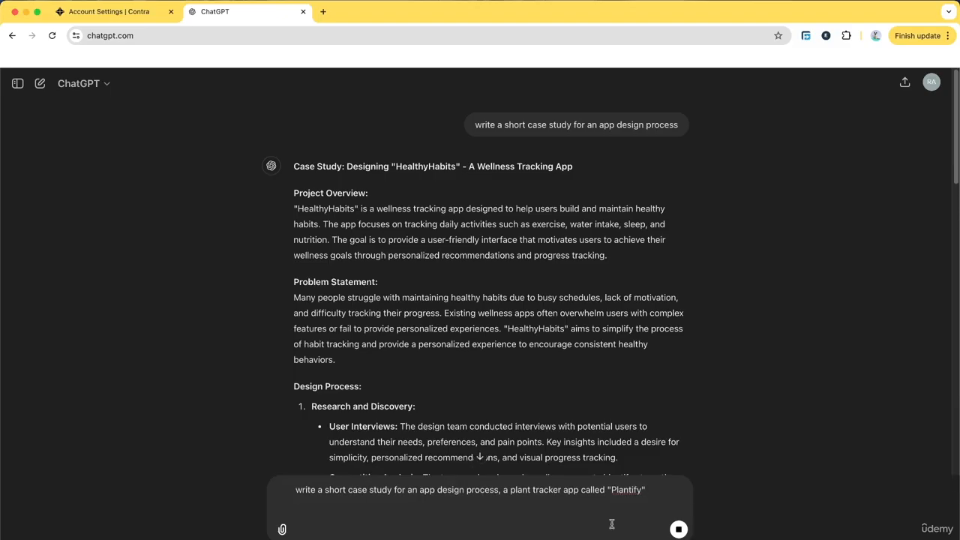
key("Return")
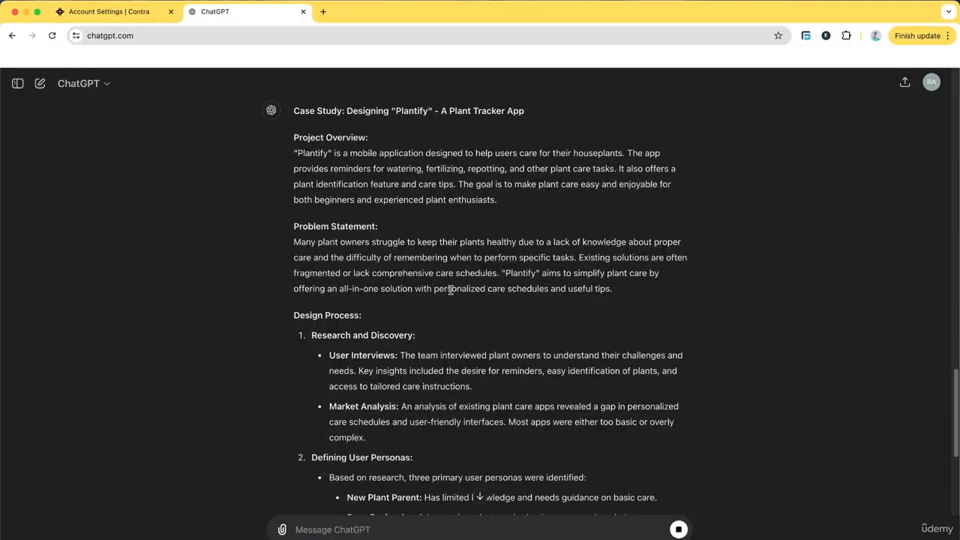
Copy the Project Overview paragraph from the Plantify case study and paste it into the text block below the mockup in Contra.
scroll(450, 289, "down", 10)
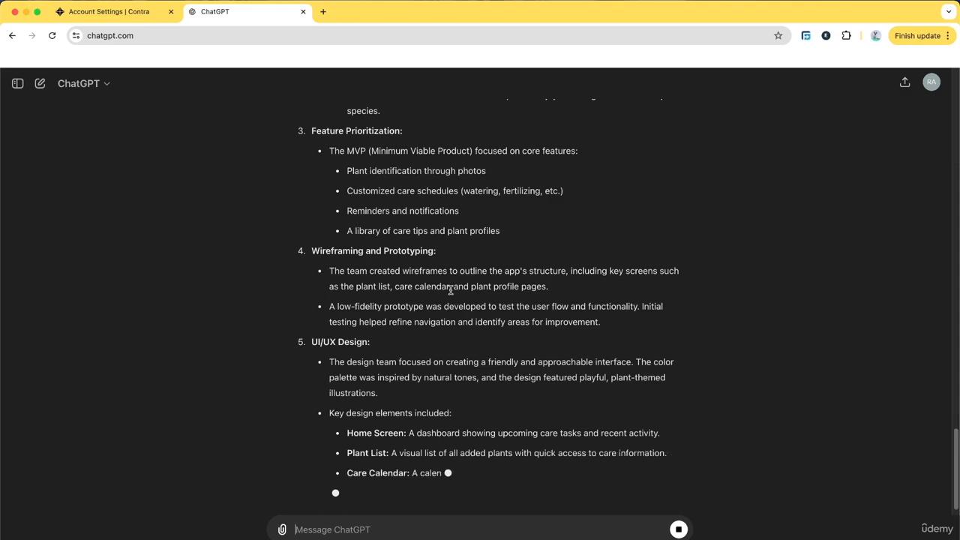
scroll(451, 291, "up", 2)
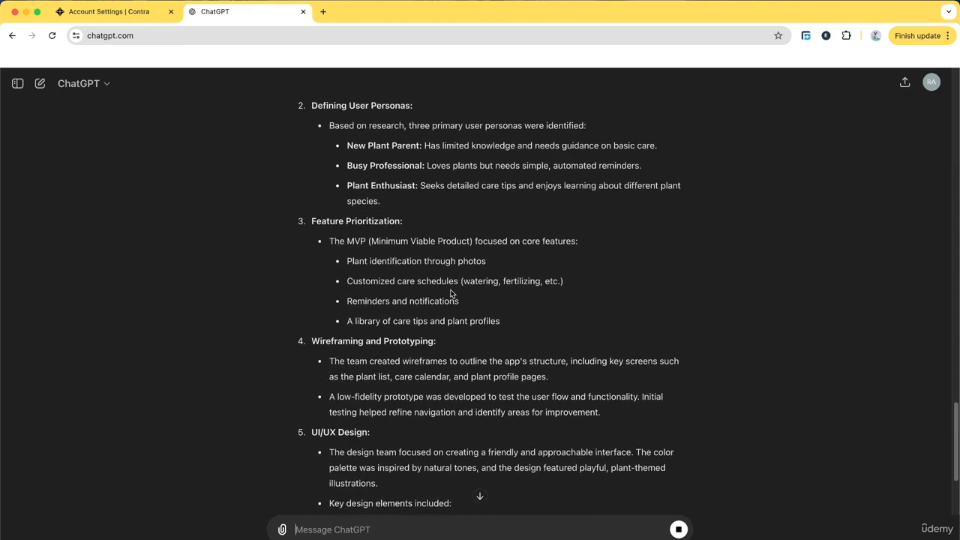
scroll(450, 291, "down", 3)
scroll(450, 289, "up", 15)
scroll(448, 292, "down", 3)
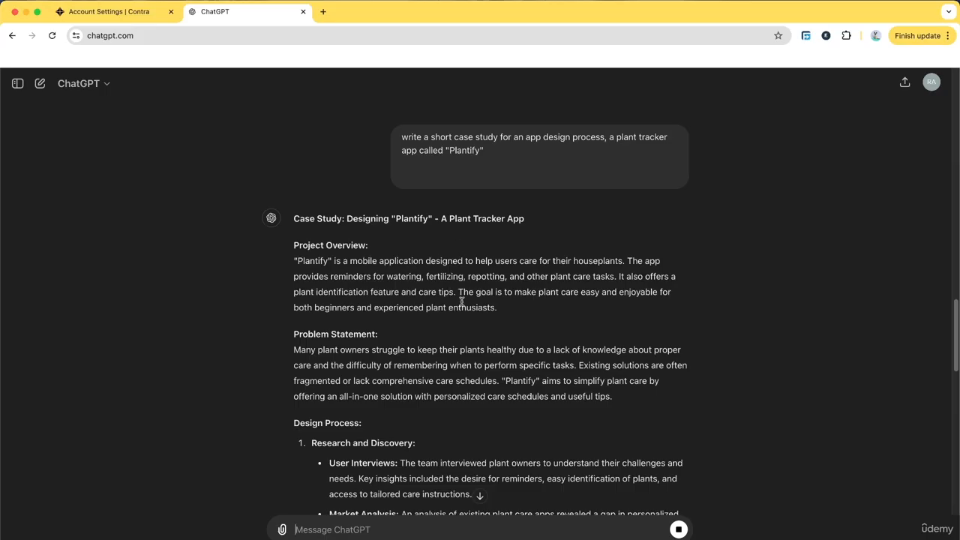
left_click_drag(496, 309, 288, 259)
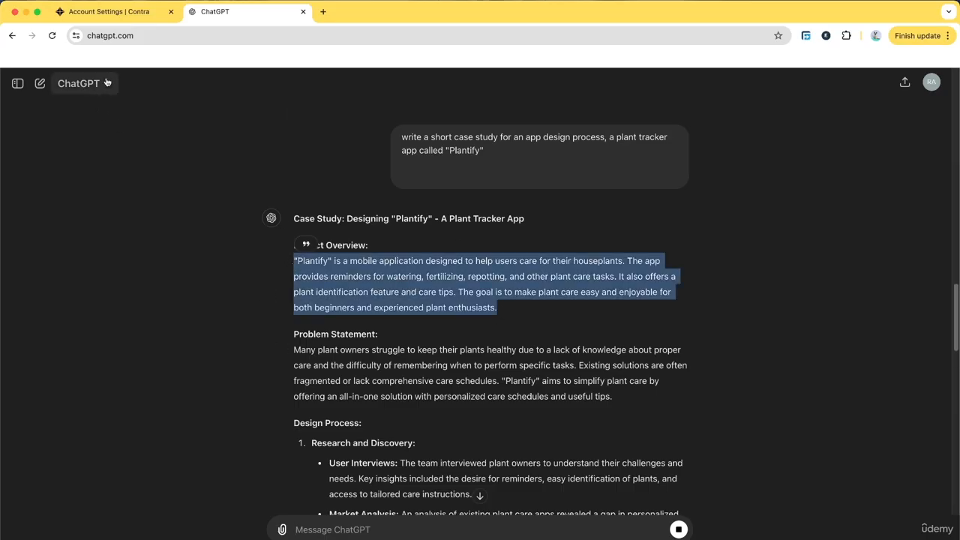
left_click(143, 13)
left_click(339, 512)
key("cmd+v")
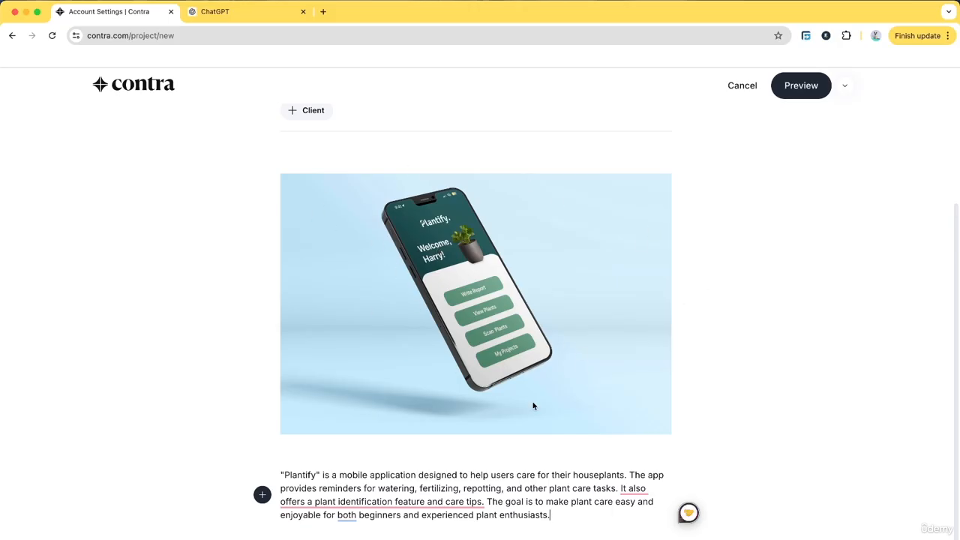
scroll(551, 487, "up", 3)
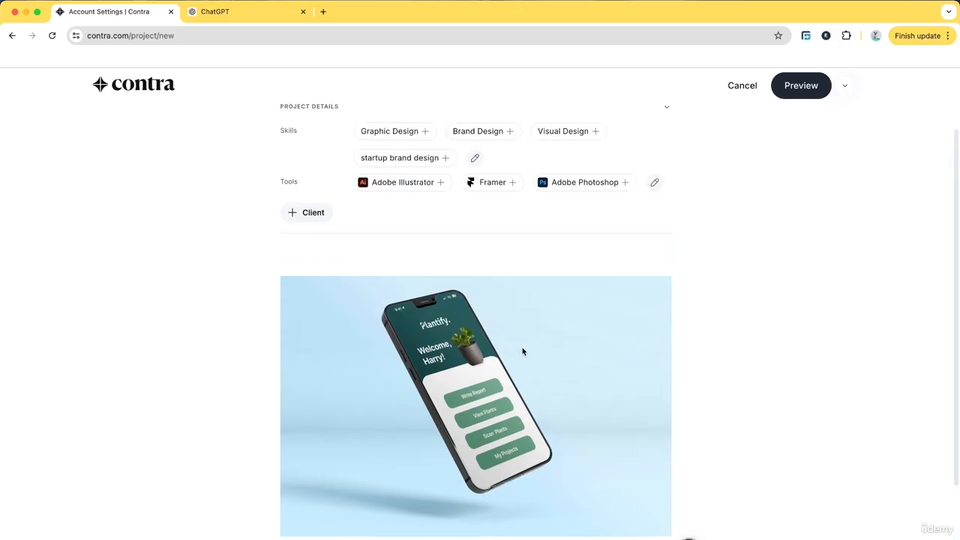
scroll(520, 350, "down", 3)
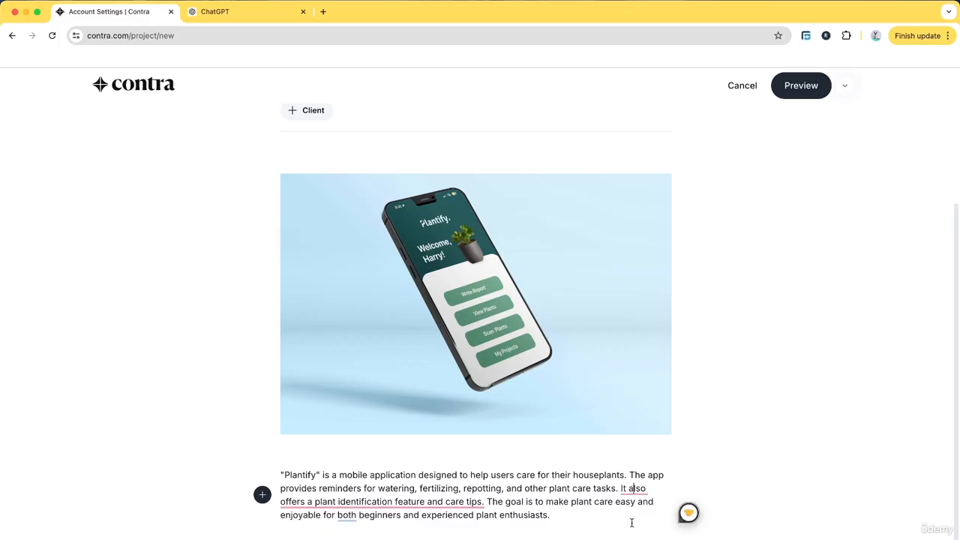
left_click(262, 495)
scroll(352, 392, "down", 1)
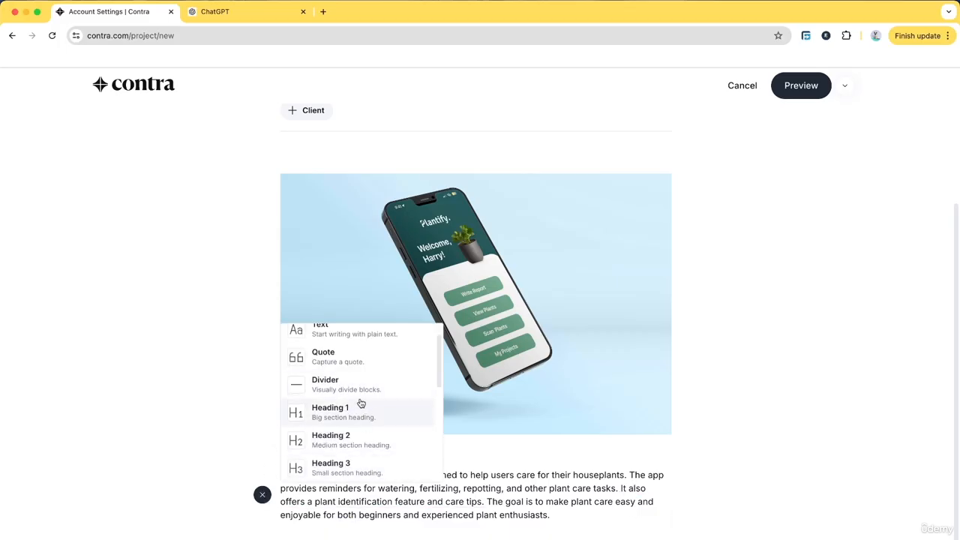
left_click(368, 394)
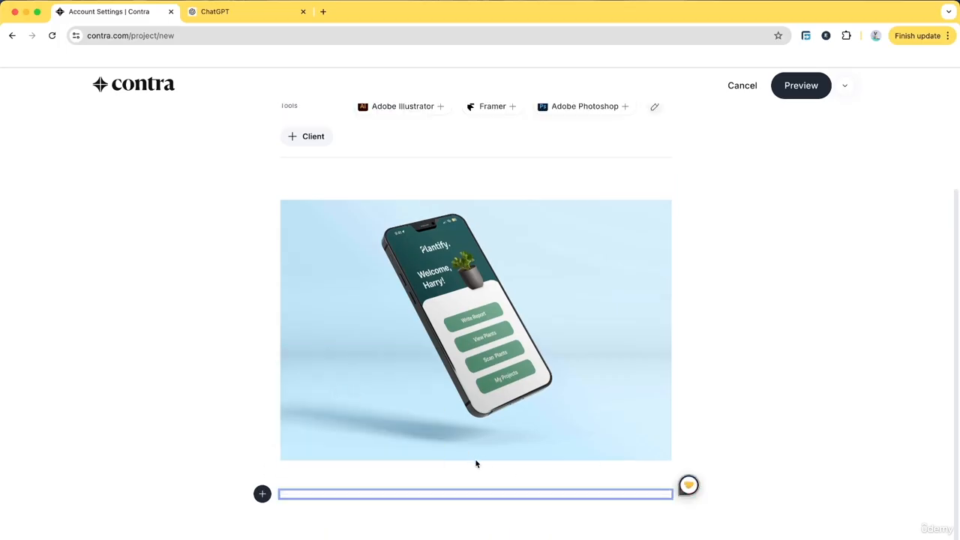
key("super+v")
Add a divider below the overview paragraph, with an empty content block beneath it.
key("Return")
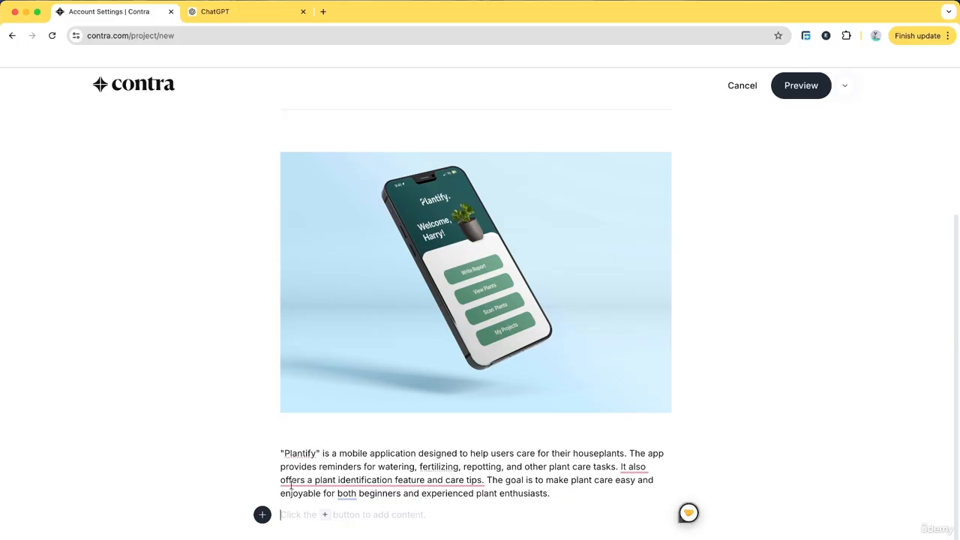
left_click(262, 514)
left_click(354, 432)
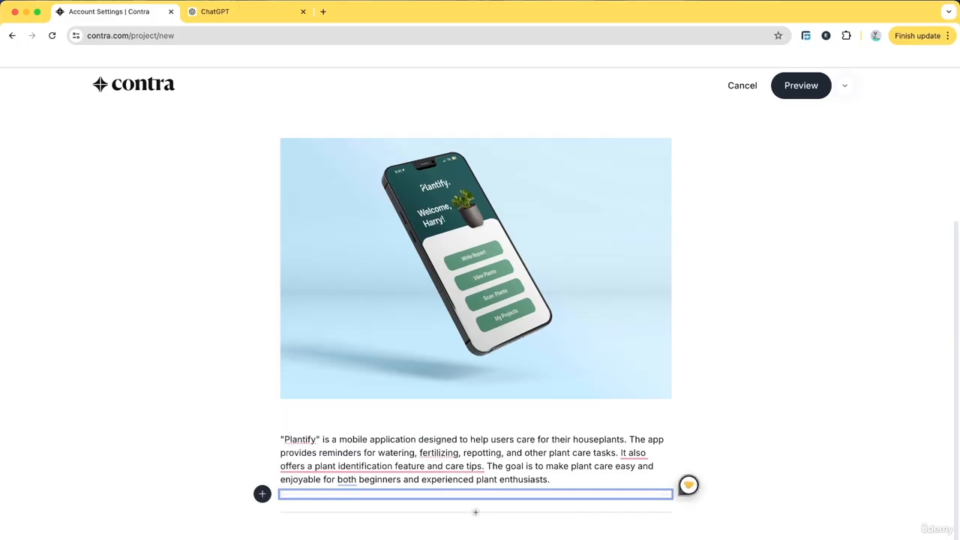
left_click(475, 512)
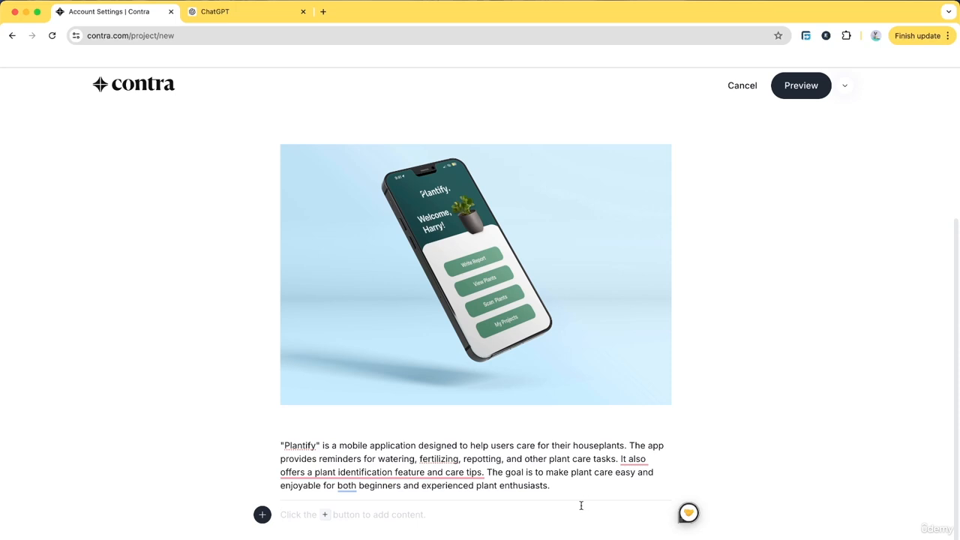
Add a heading below the divider reading "Project goals:".
scroll(602, 427, "down", 1)
left_click(262, 514)
left_click(352, 452)
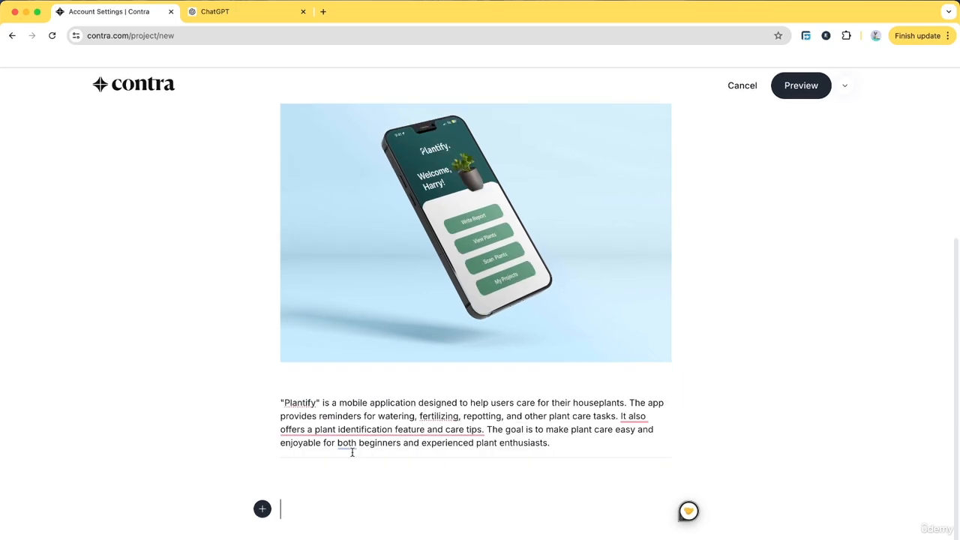
type("Project go")
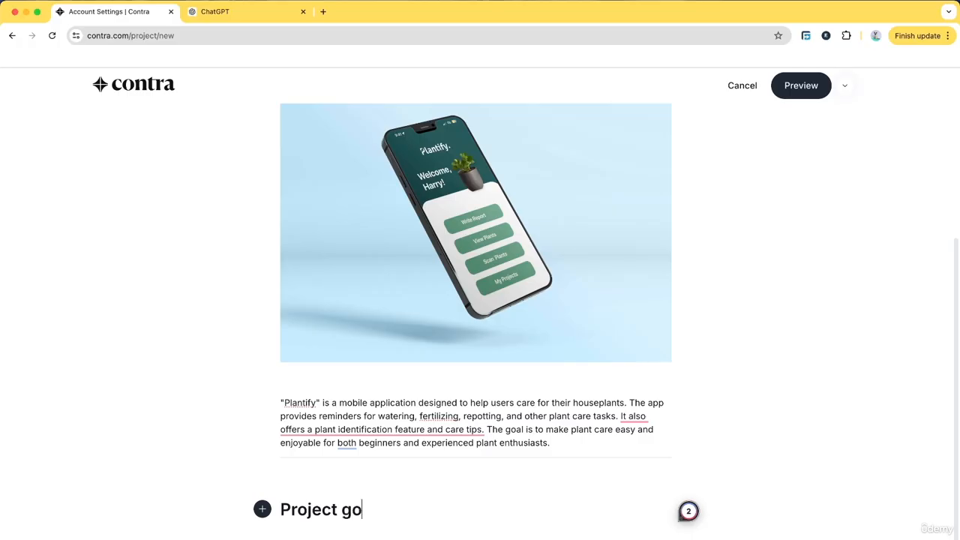
type("als:")
key("Return")
Start a bulleted list under the heading, consult the ChatGPT case study, and enter "Build a minimal and modern logo for the Plantify brand".
type("-")
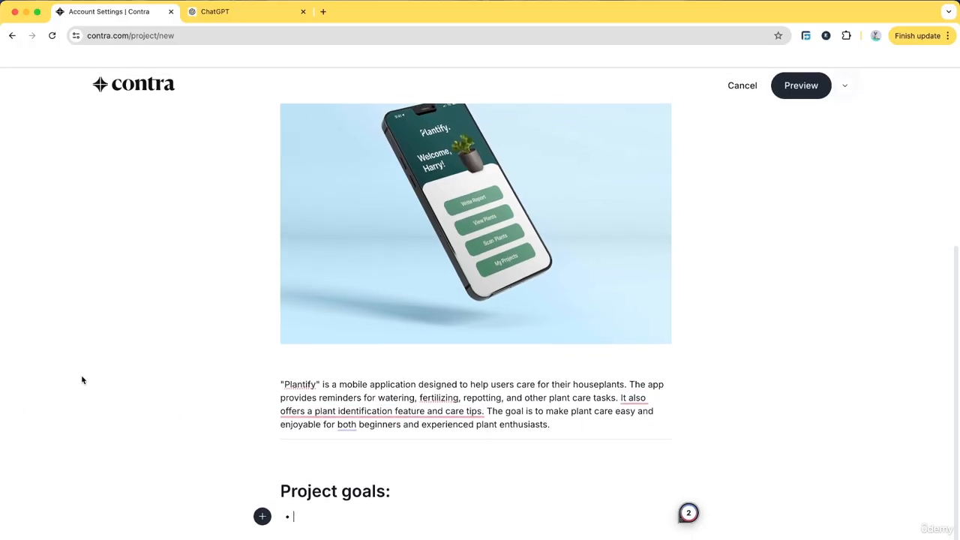
key("ctrl+Tab")
scroll(364, 315, "down", 3)
scroll(364, 337, "down", 6)
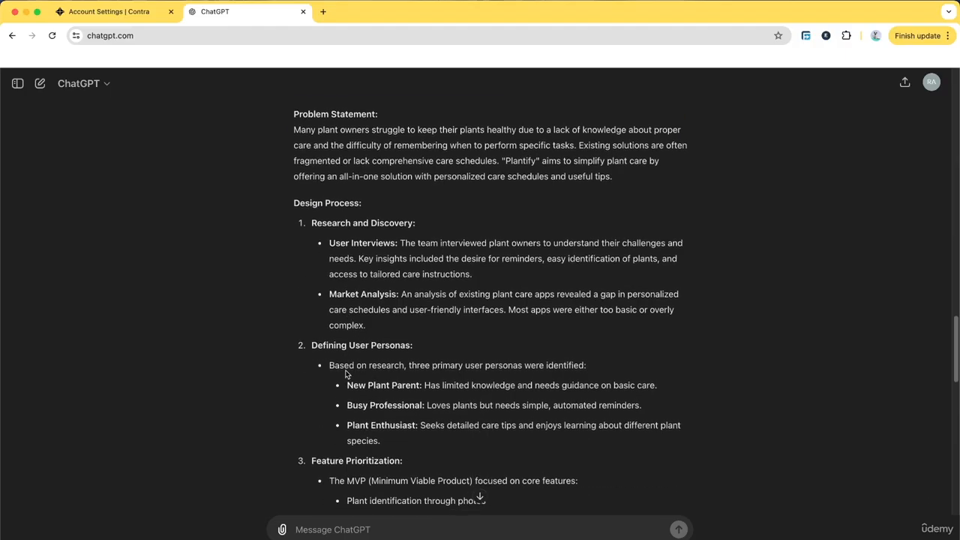
key("ctrl+Tab")
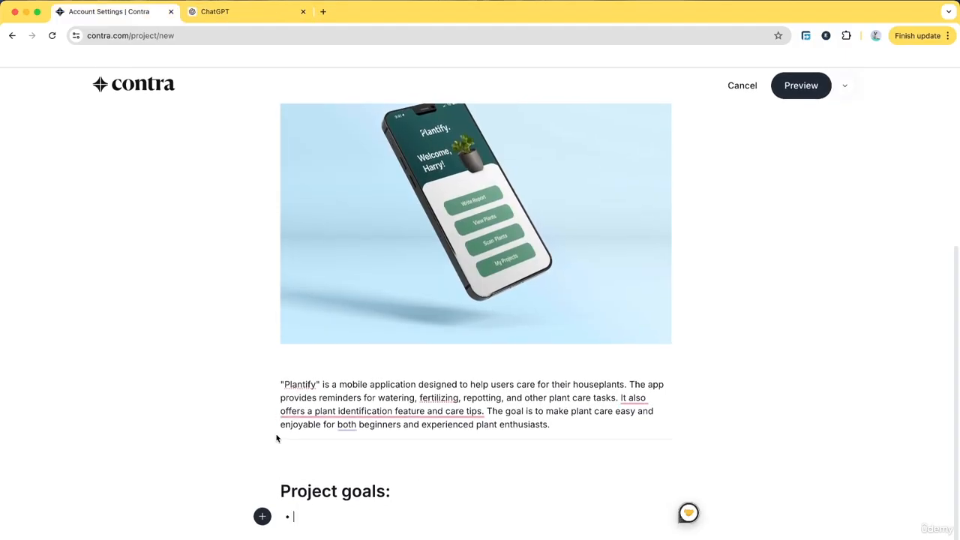
type("Build a minimal and ")
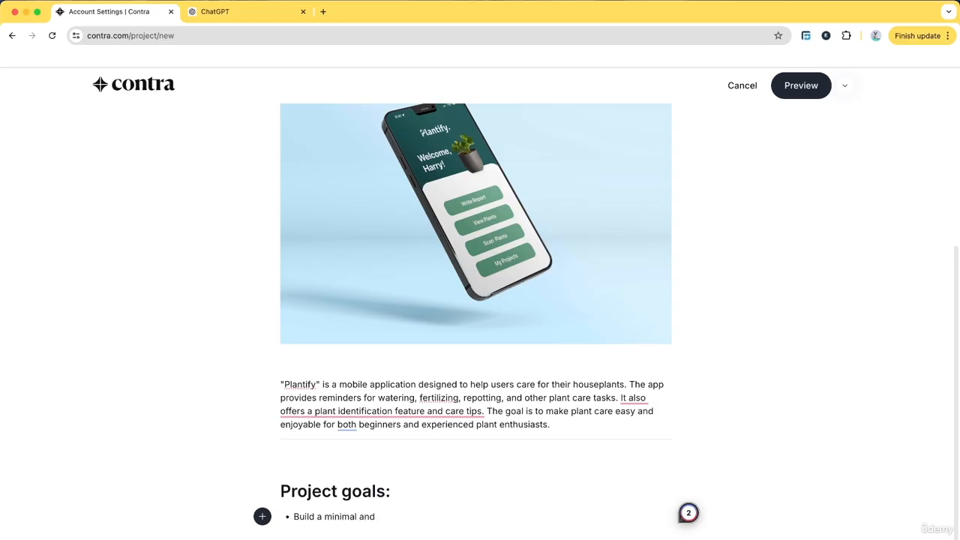
type("modern logo for the Plantify br")
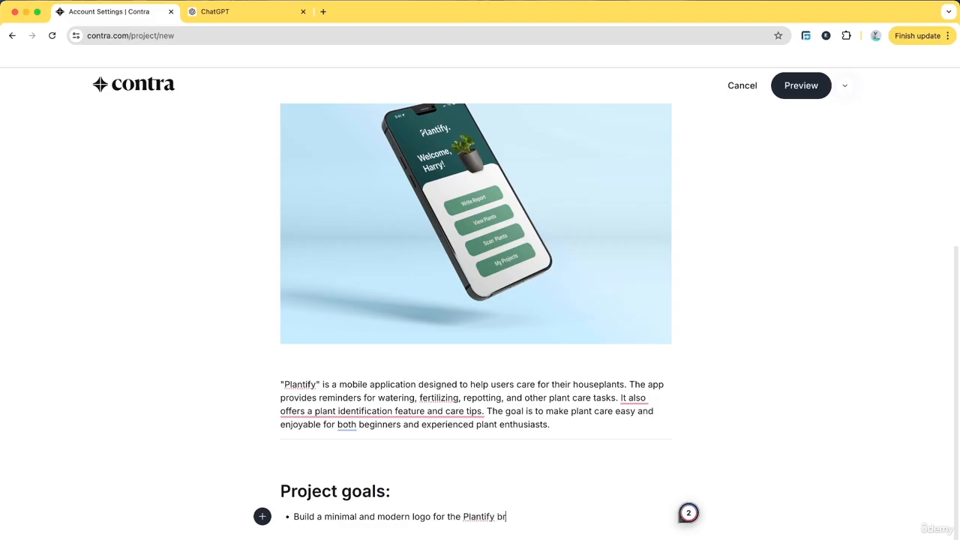
type("and")
key("Return")
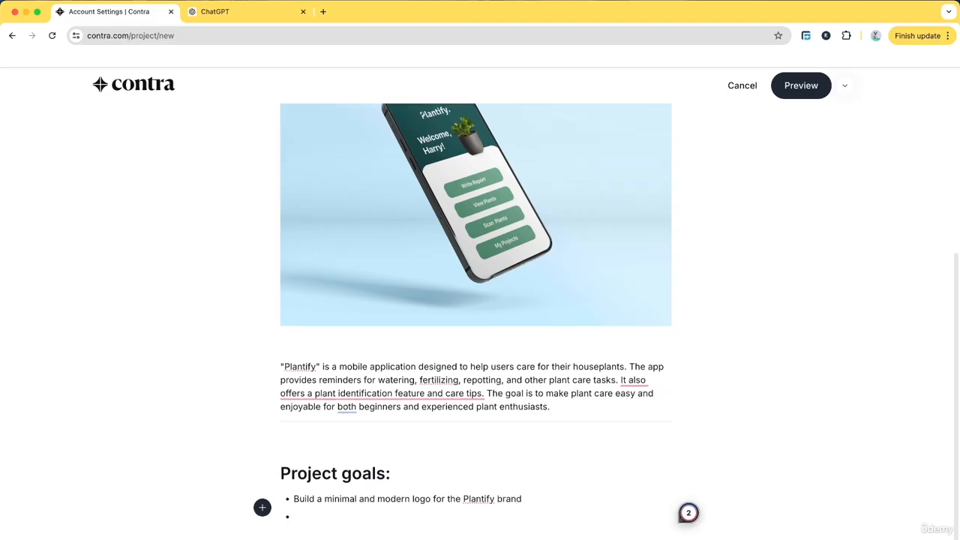
Add the second goal bullet "Design a brand identity that fits well into the startup and agritech industry".
type("Design a brand identi")
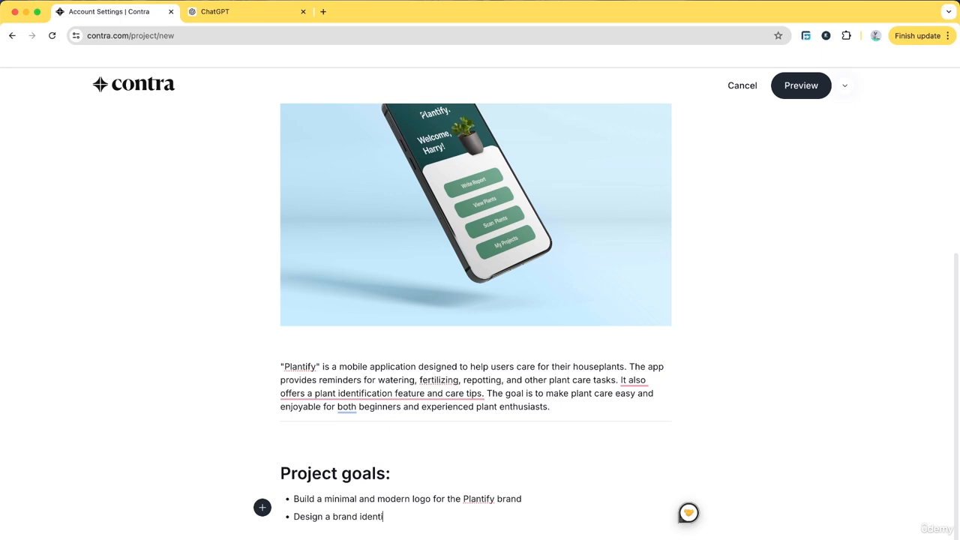
type("ty that fits well into the start")
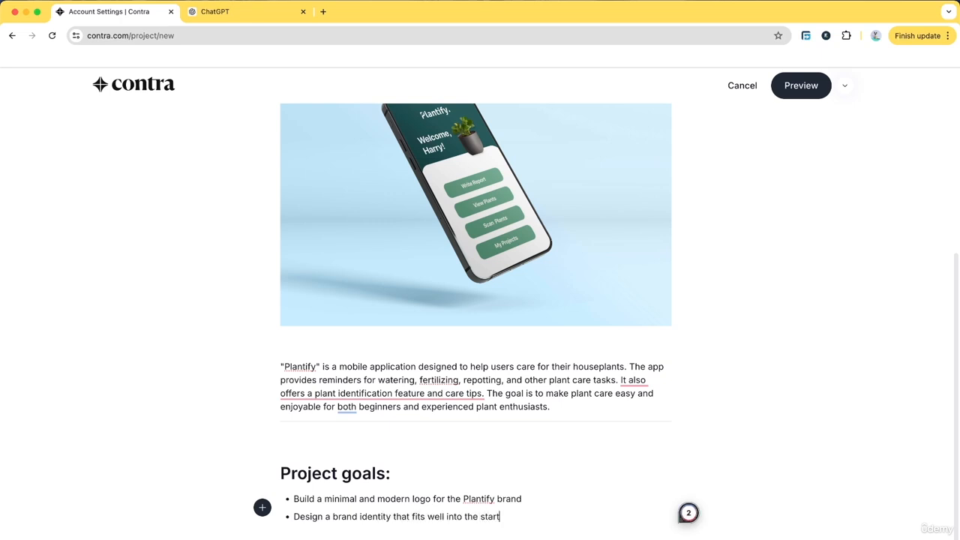
type("up and agritech in")
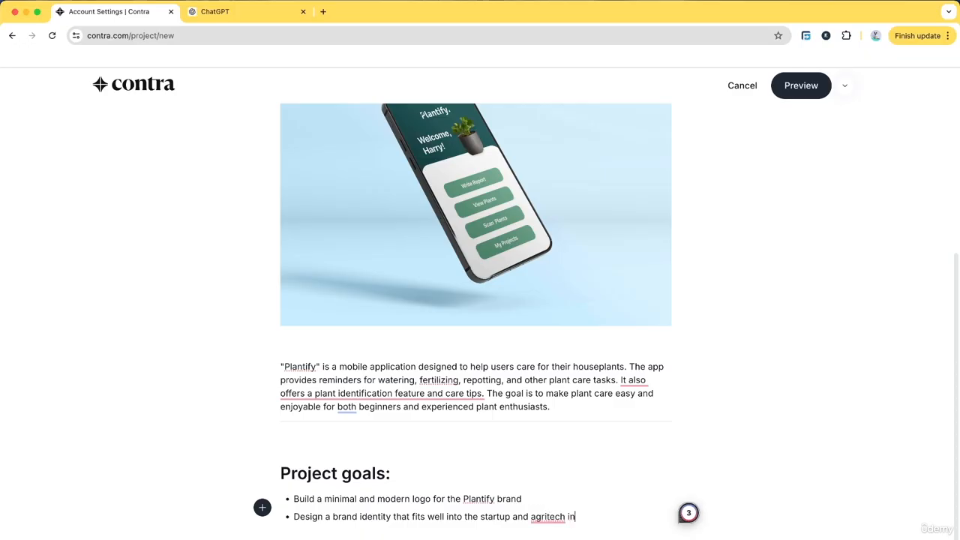
type("dustry")
key("Return")
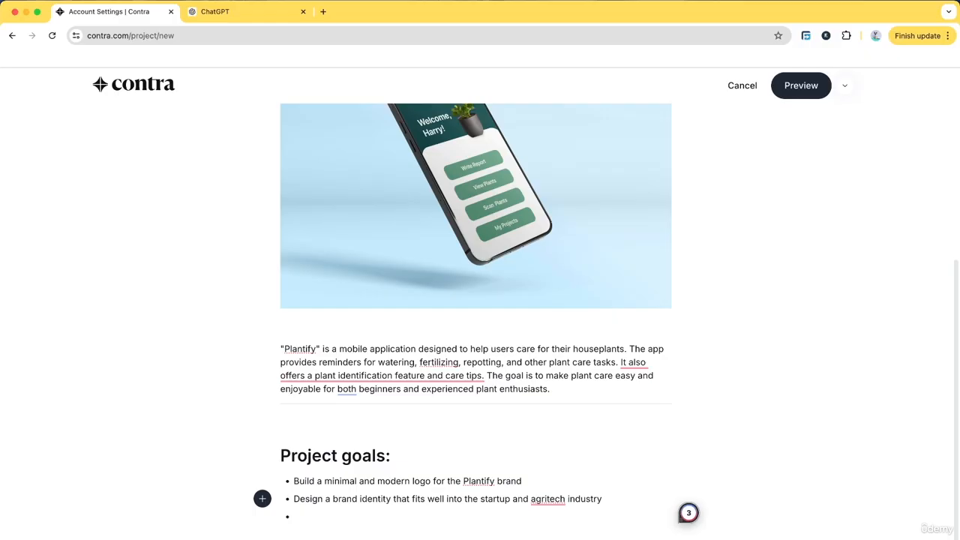
Add the goal bullets "Have application mockups ready for developers" and "Test application and deliver final version".
type("Have application mockups ready ")
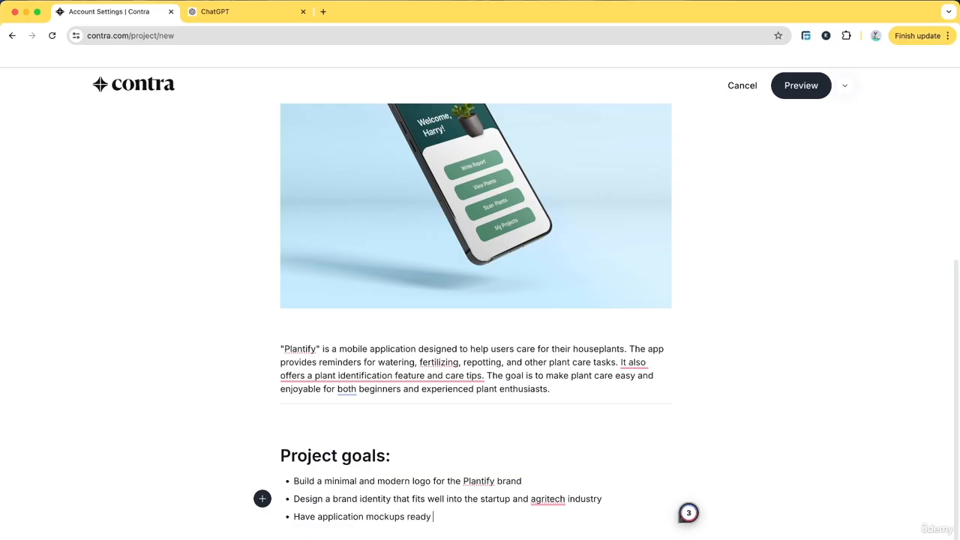
type("for developers")
key("Return")
type("Test")
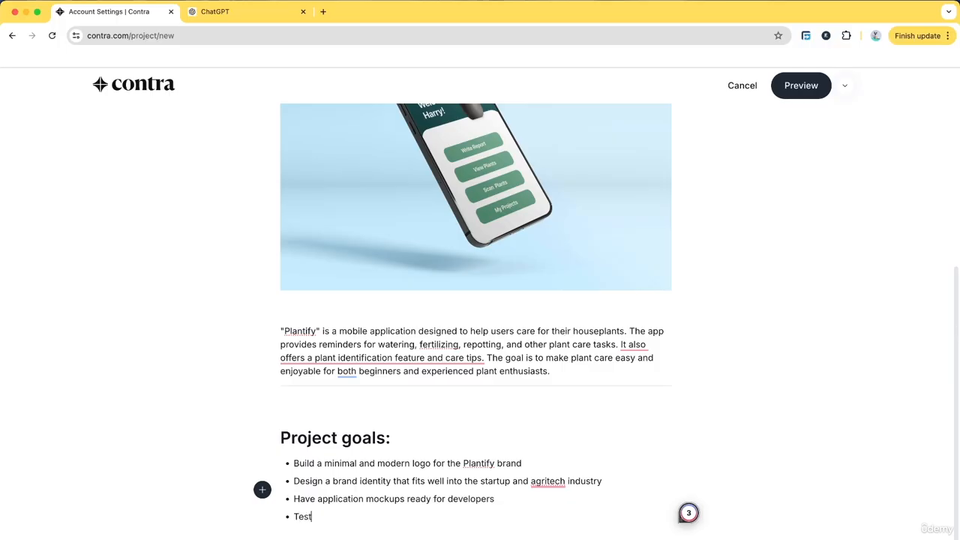
type(" application and delive")
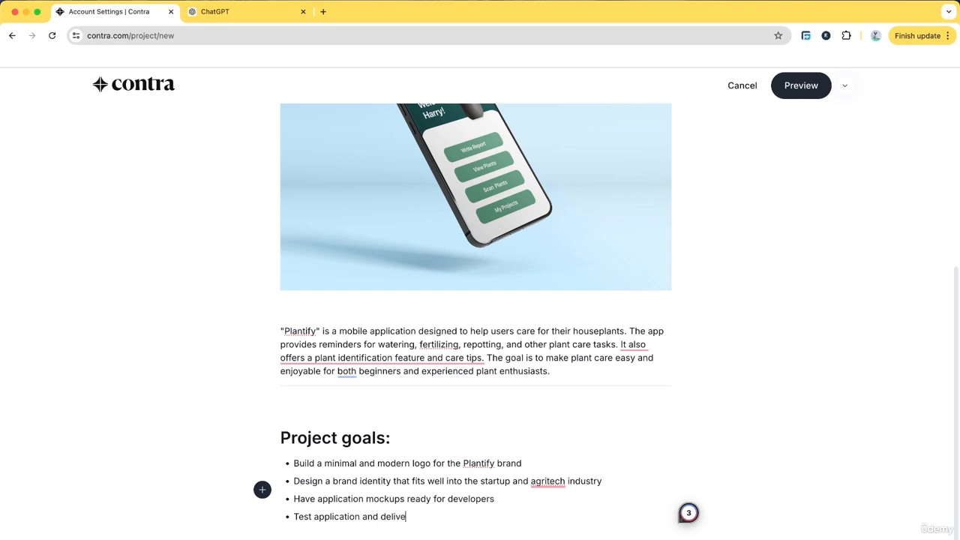
type("r final version")
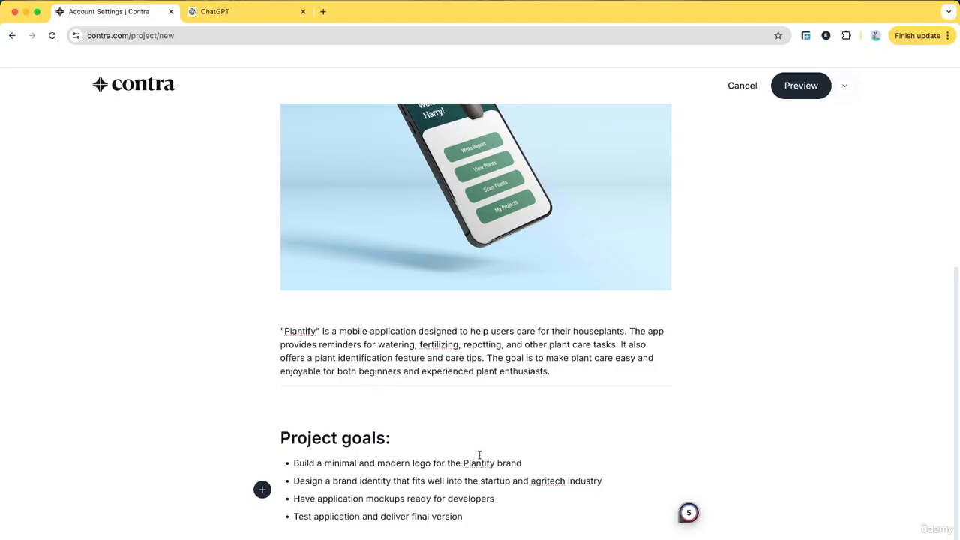
End the bulleted list and insert the Plantify logo image below the project goals.
key("Return")
key("BackSpace")
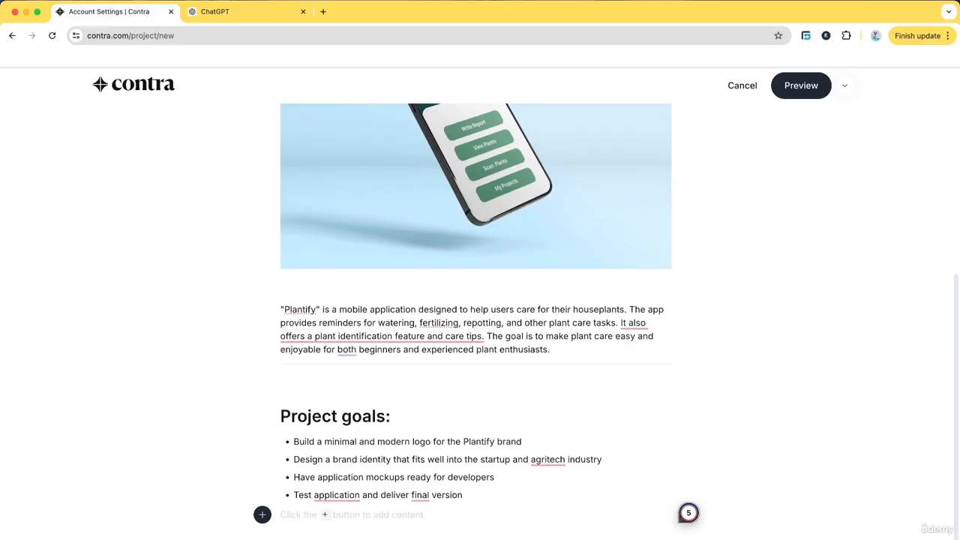
left_click(325, 516)
scroll(366, 450, "down", 5)
scroll(345, 453, "up", 3)
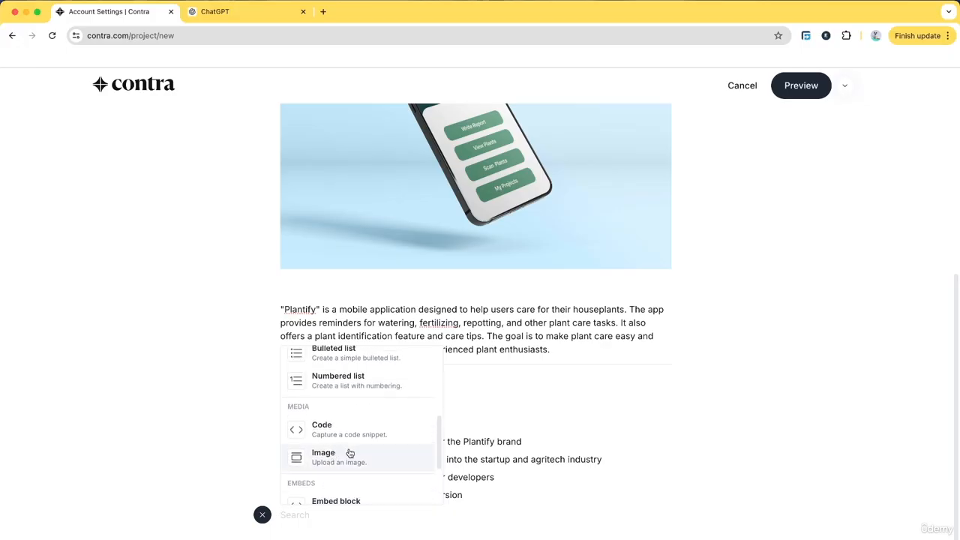
scroll(356, 473, "down", 1)
left_click(353, 431)
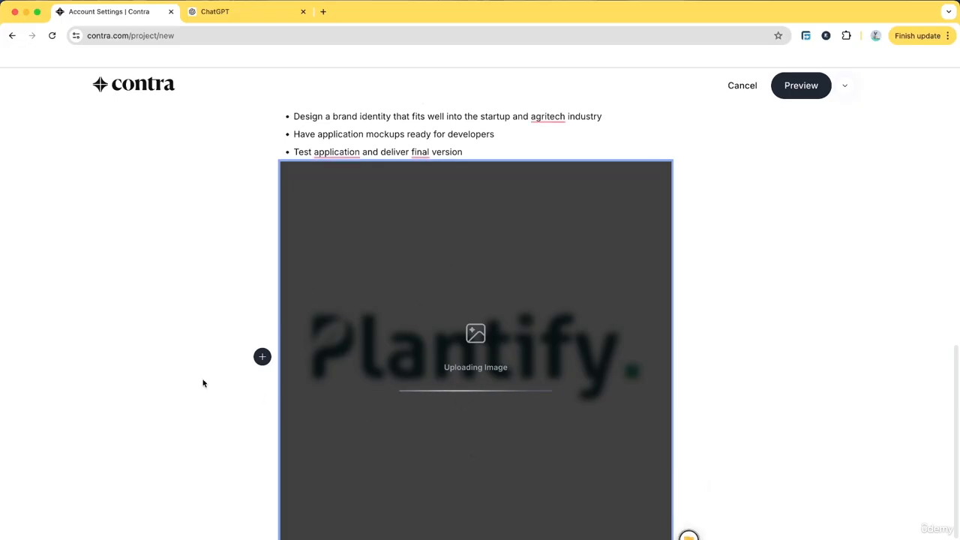
Review the design process sections of the Plantify case study in ChatGPT, and return to the Contra project.
scroll(455, 315, "down", 4)
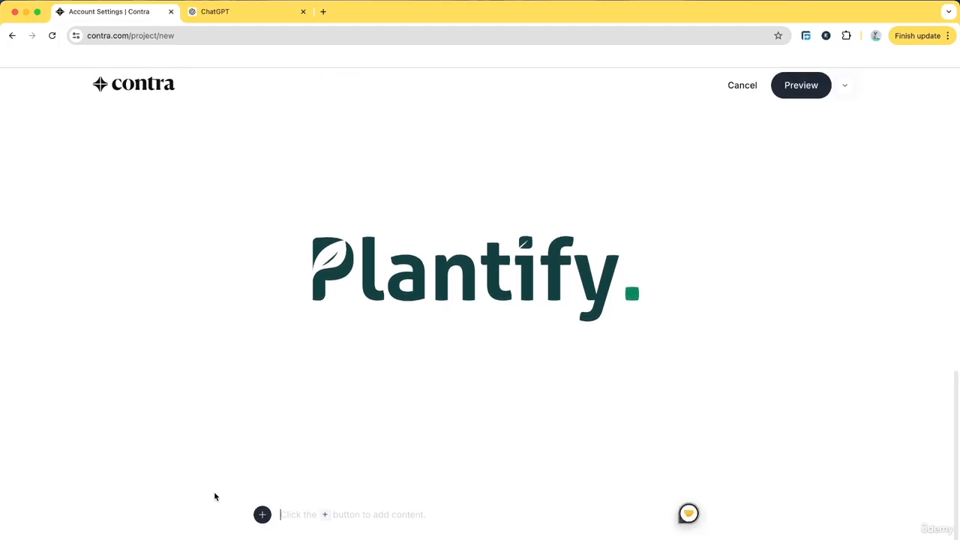
left_click(250, 10)
scroll(273, 351, "down", 1)
scroll(273, 351, "up", 2)
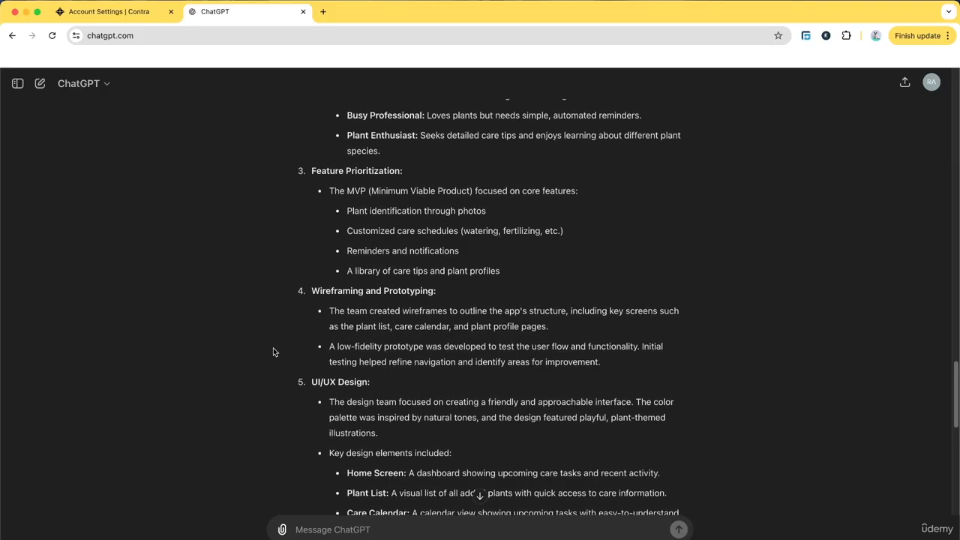
scroll(273, 351, "down", 5)
scroll(273, 351, "down", 4)
scroll(273, 351, "up", 12)
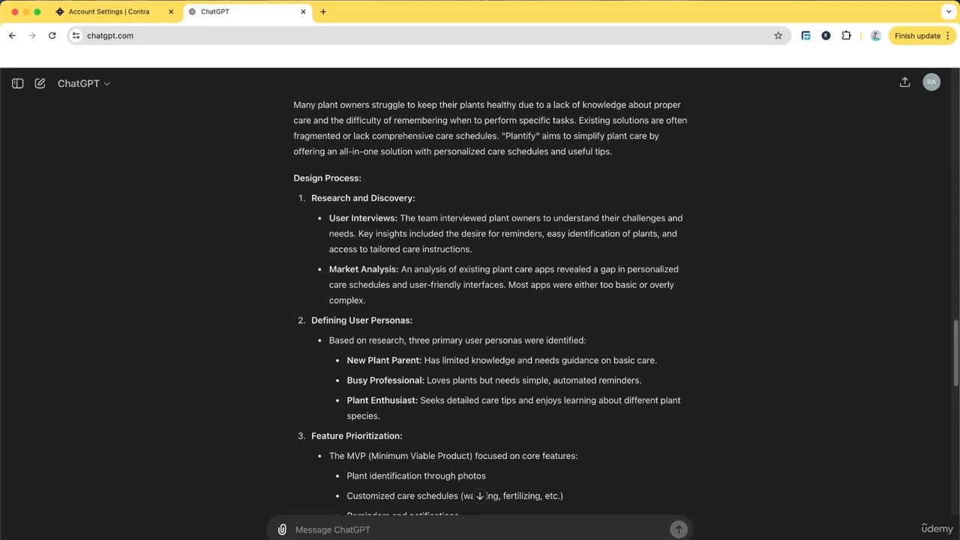
left_click(112, 11)
scroll(385, 282, "up", 2)
scroll(386, 282, "down", 3)
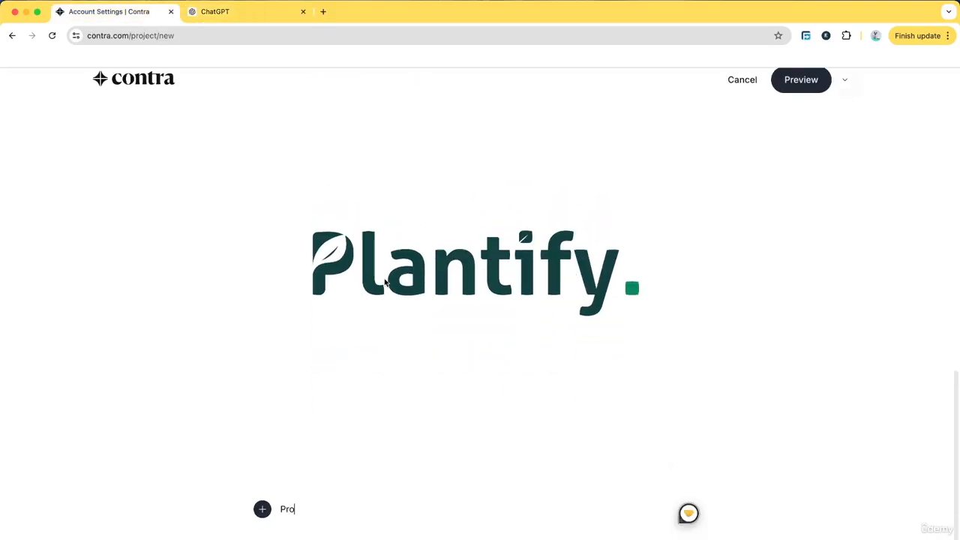
Below the logo image, write "The logo has smooth edges and follows leaf patterns across each letter." and begin a sentence about its color.
left_click(298, 514)
type("The logo has ")
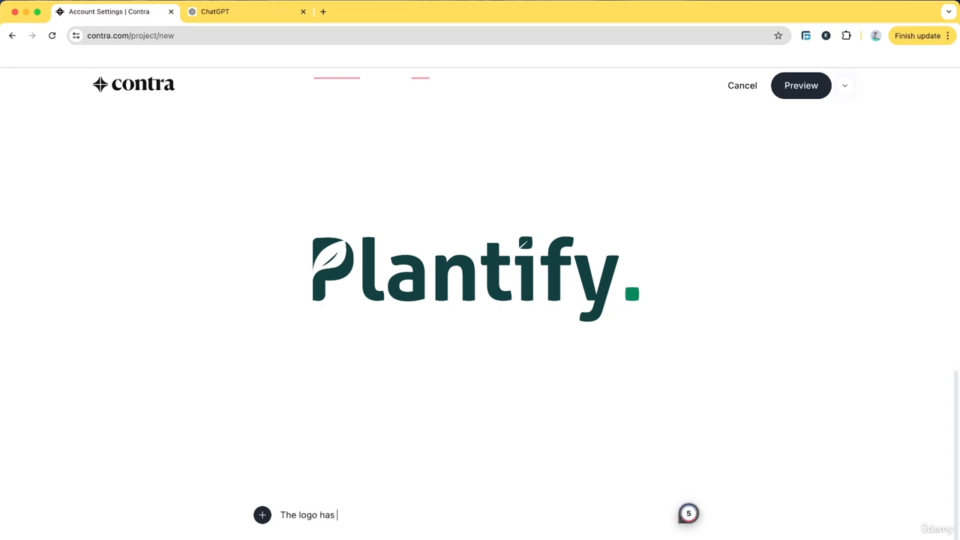
type("smooth edges and follows ")
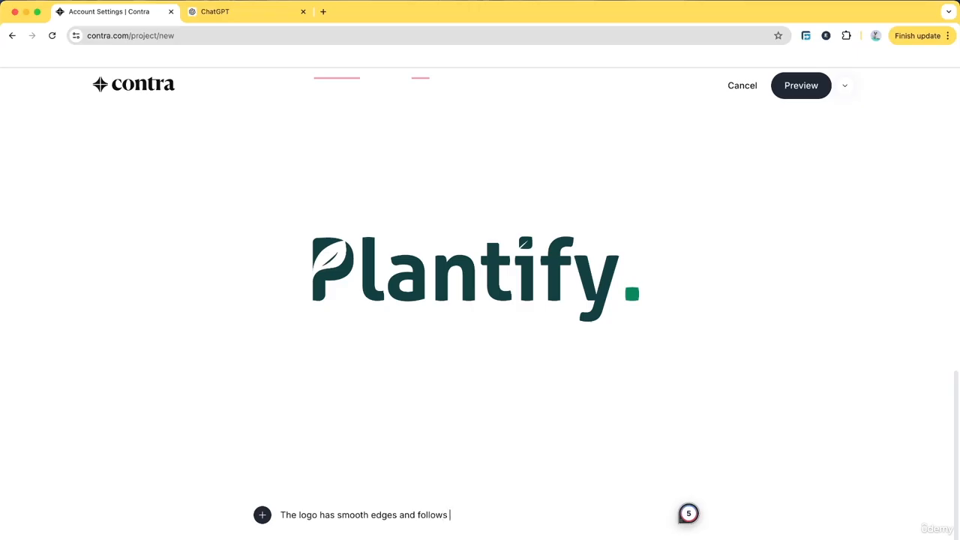
type("leaf patterns across e")
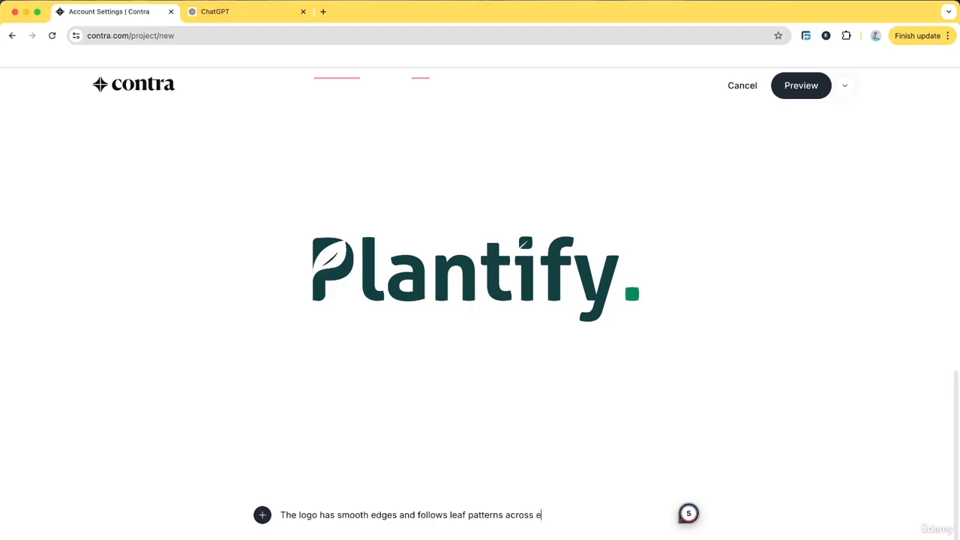
type("ach letter. The color is ri")
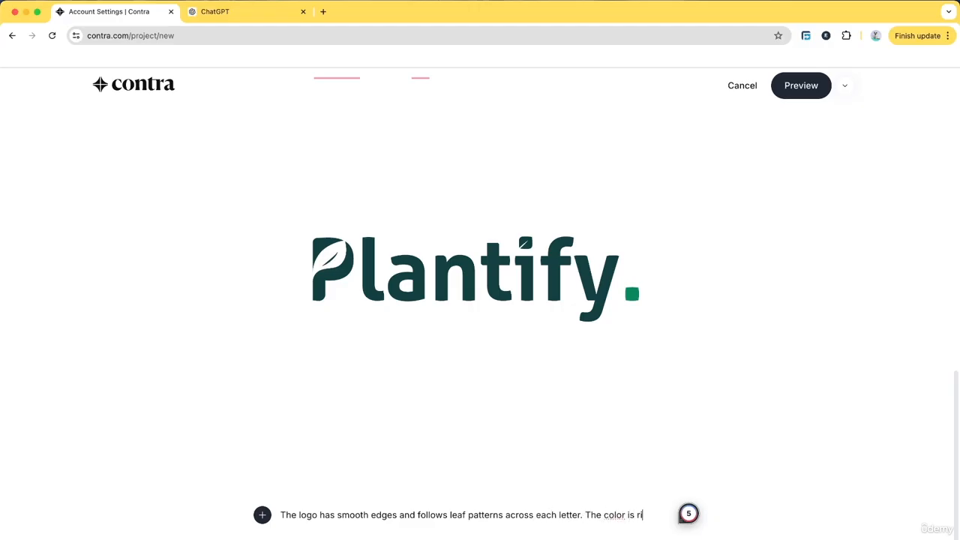
Complete the color sentence: "The color is rich and when stood against a white background, has high contrast for better visibility.".
type("ch and whe")
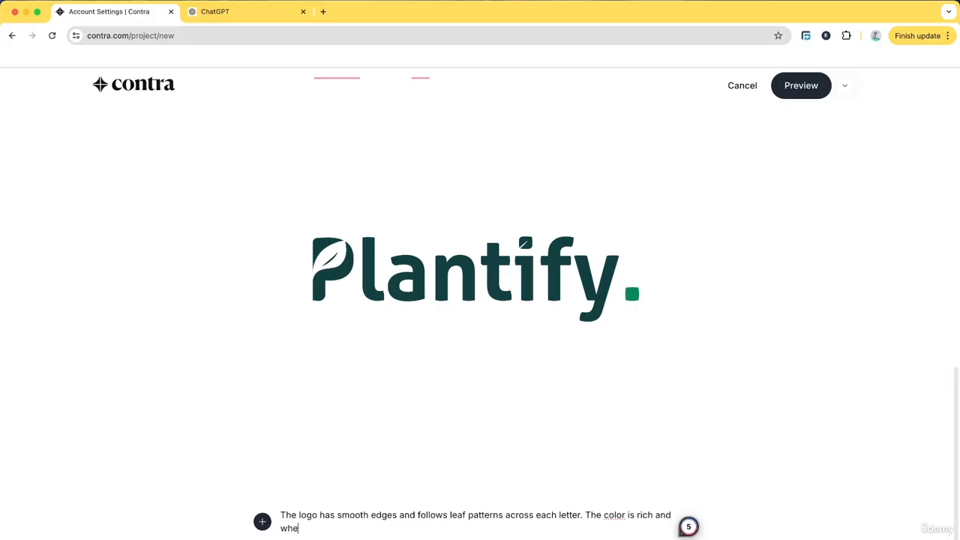
type("n stood against a whit")
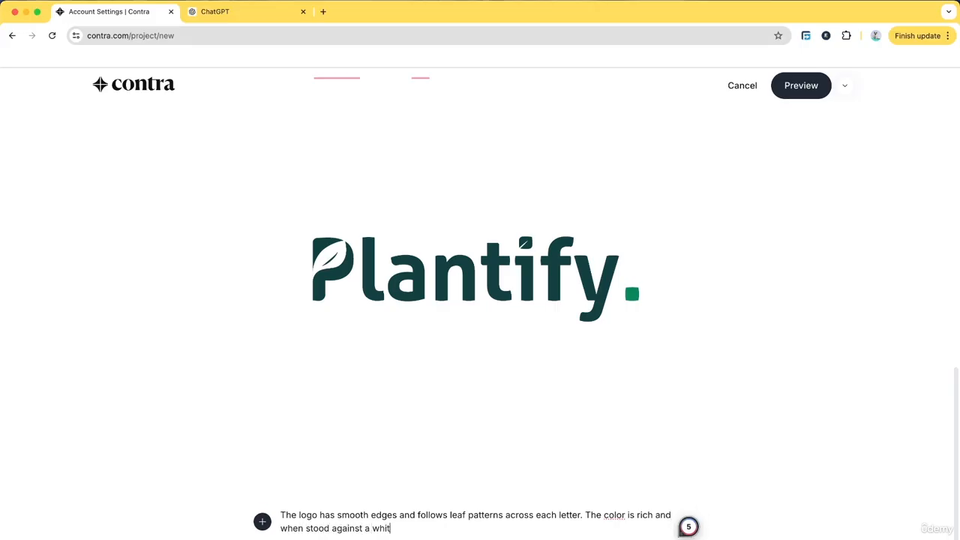
type("e background, ")
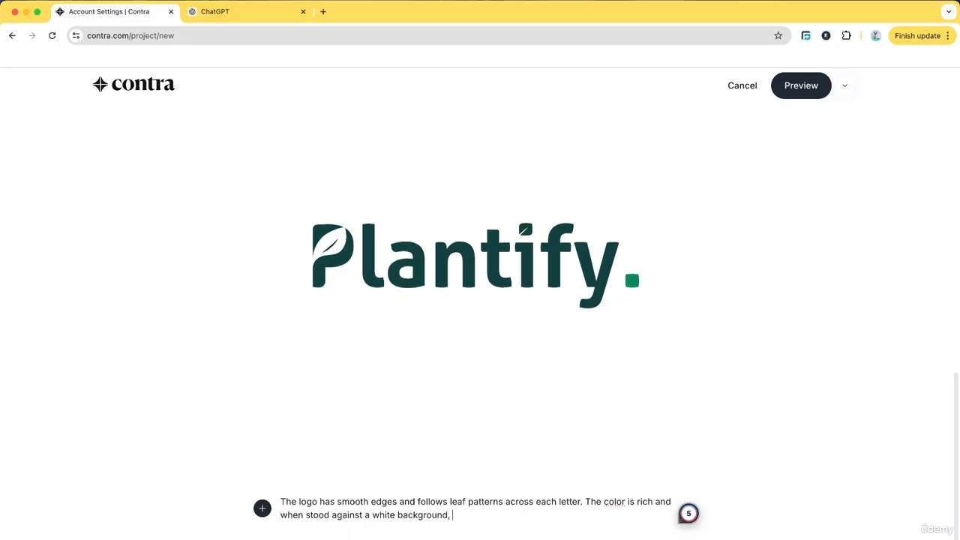
type("has high contrast for visibility.")
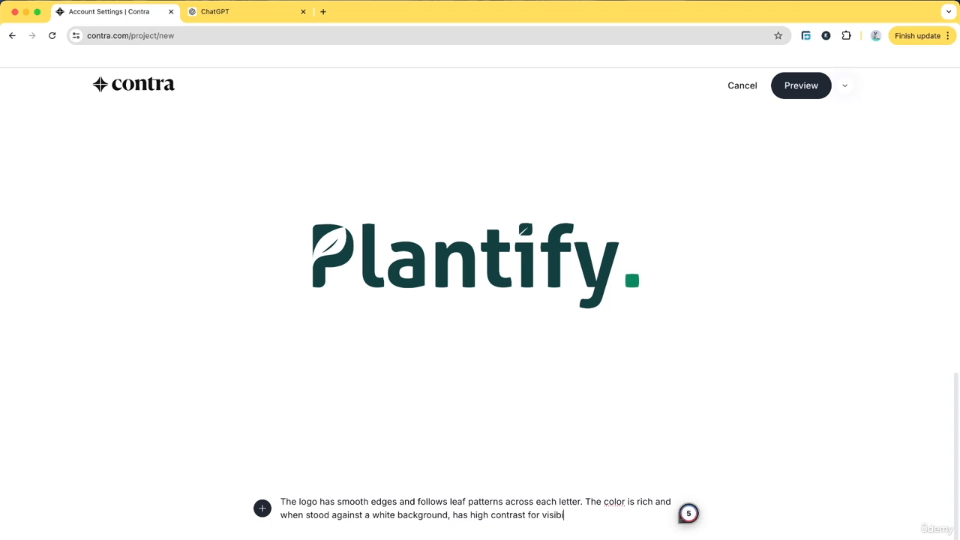
left_click(543, 515)
type("better")
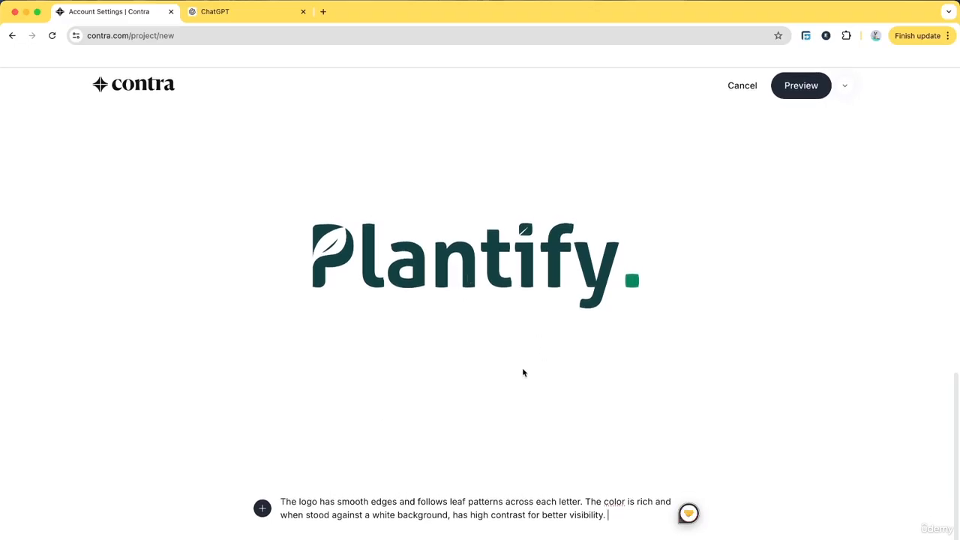
Copy the Outcome and Lessons Learned sections from the ChatGPT case study into the Contra project below the logo description.
scroll(492, 385, "down", 1)
scroll(491, 386, "up", 1)
left_click(212, 7)
scroll(337, 360, "down", 15)
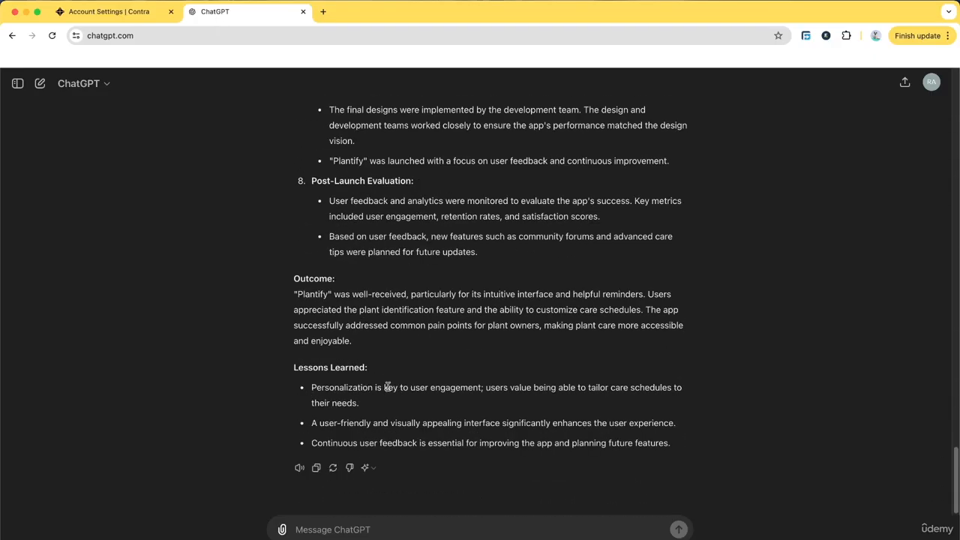
left_click_drag(292, 289, 697, 452)
key("super+c")
left_click(613, 512)
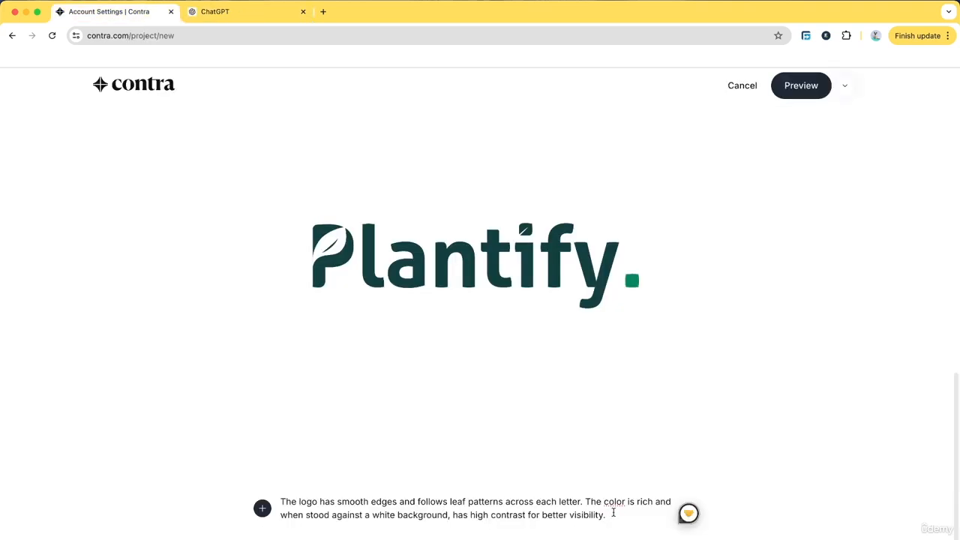
key("Return")
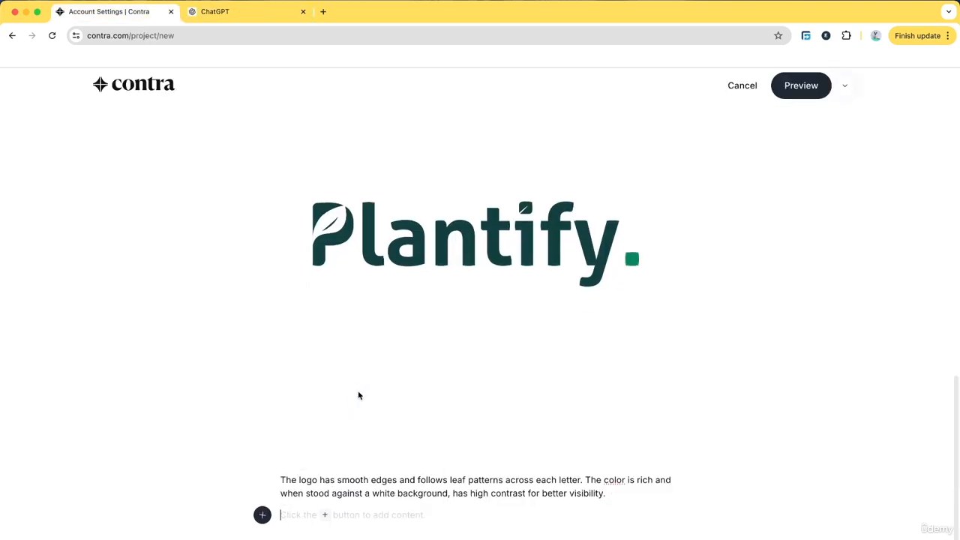
key("super+v")
Make the "Lessons Learned:" line a bold section heading and remove the extra empty line above it.
scroll(318, 420, "up", 2)
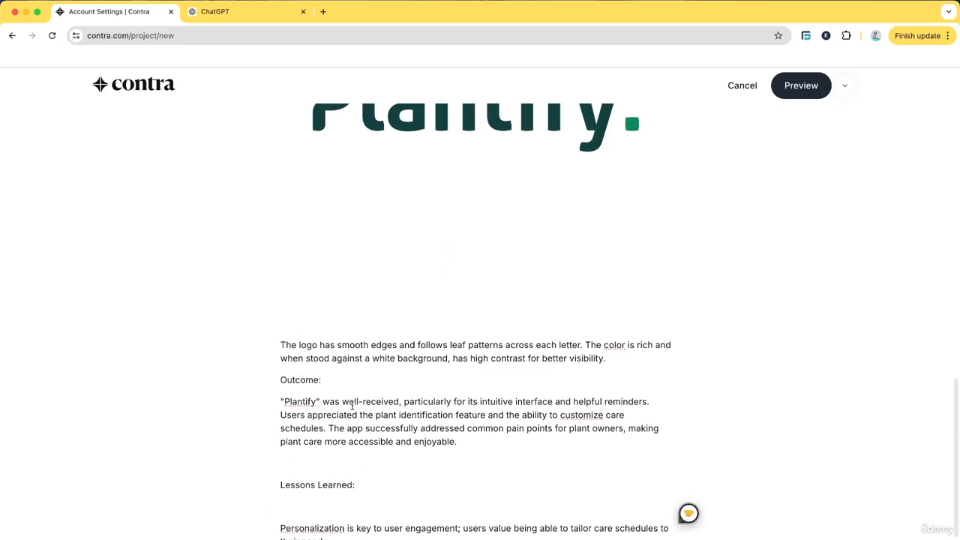
triple_click(339, 489)
left_click(223, 463)
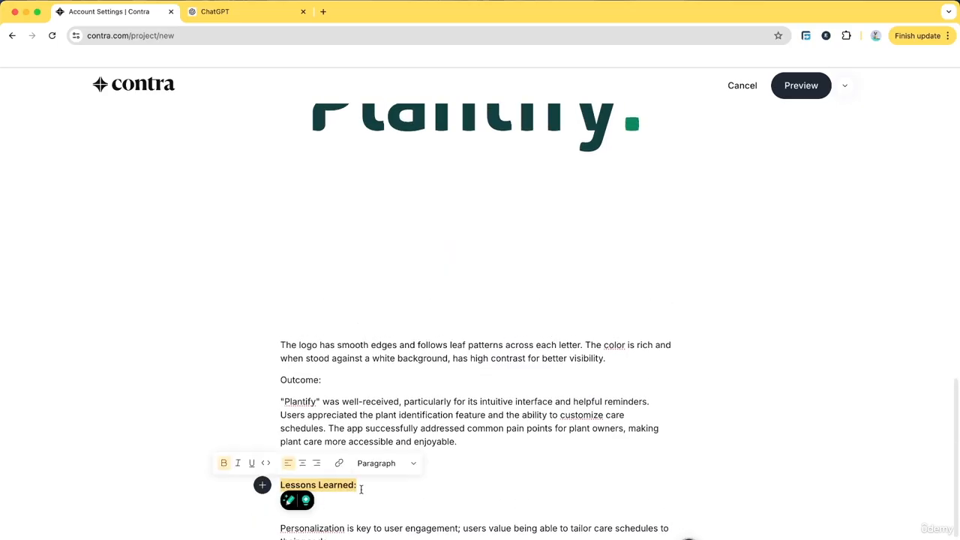
left_click(386, 463)
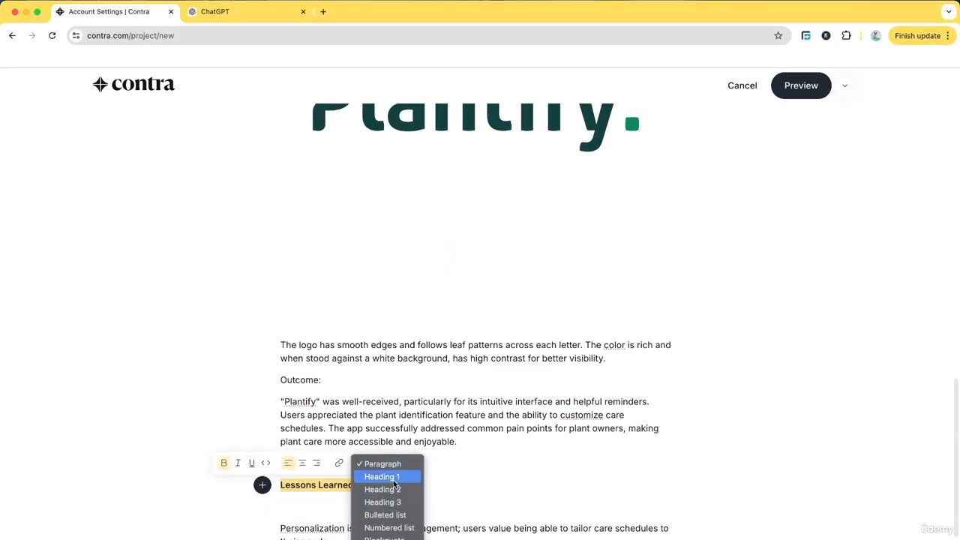
left_click(392, 480)
left_click(393, 375)
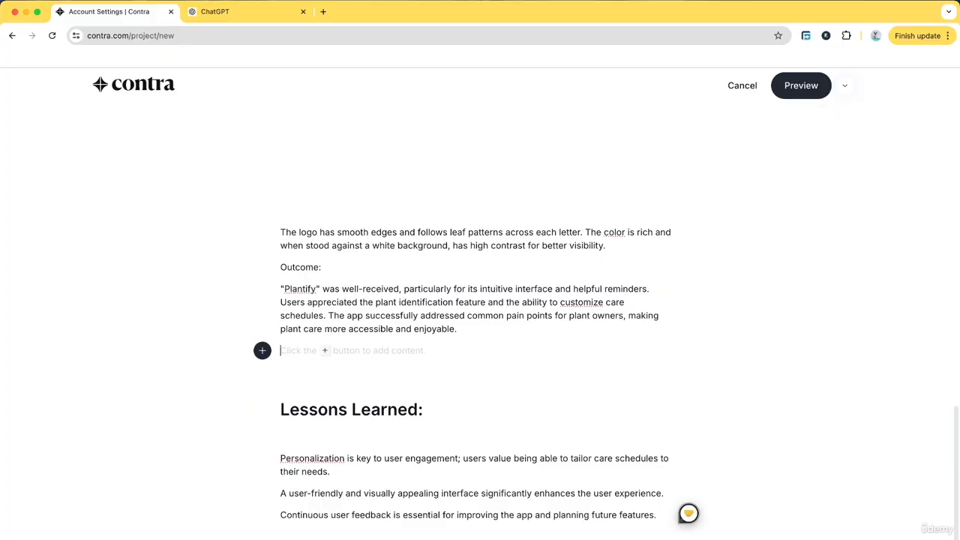
key("BackSpace")
key("Down")
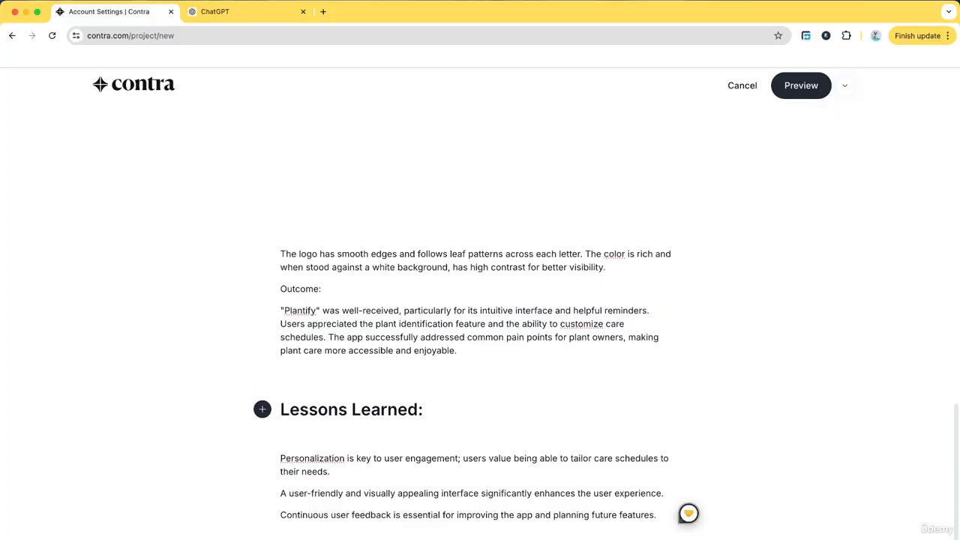
Move the "Outcome:" title and its paragraph below the last lesson learned, and format the title as Heading 2.
left_click_drag(482, 355, 272, 291)
key("BackSpace")
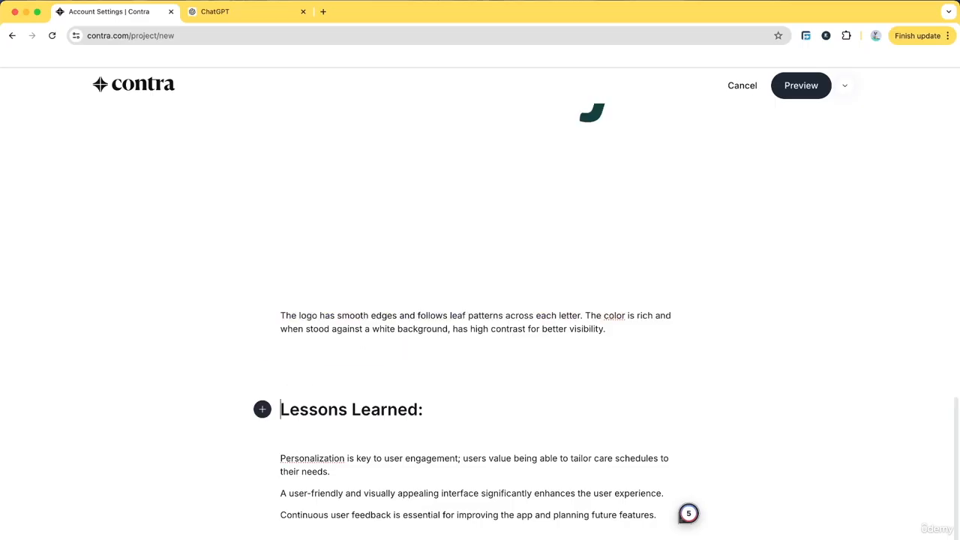
key("BackSpace")
key("ctrl+z")
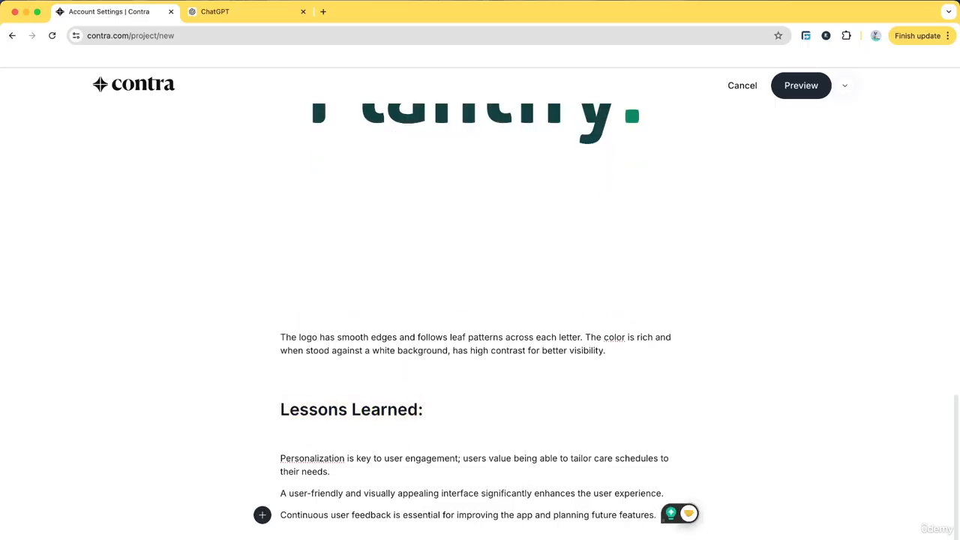
key("ctrl+z")
left_click(372, 431)
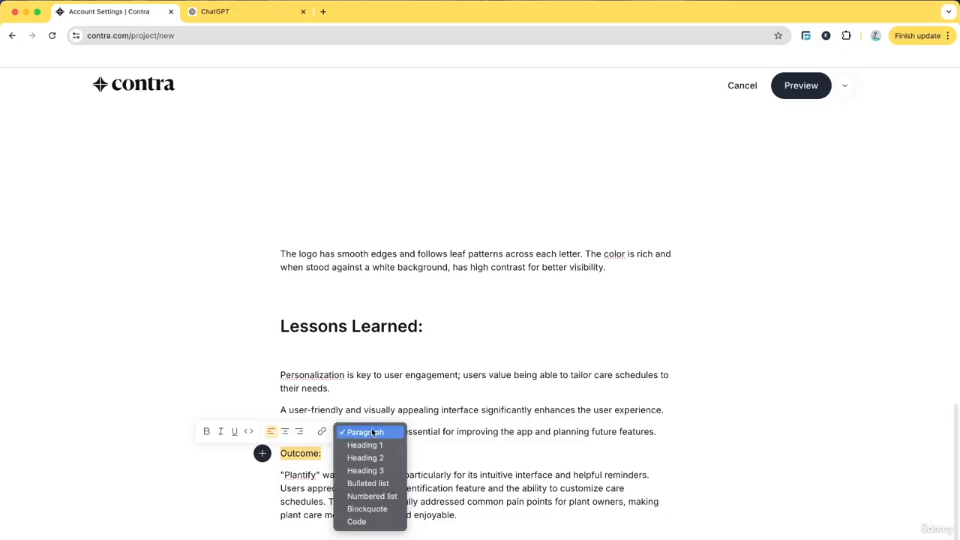
left_click(364, 457)
Insert the purple phone mockup image below the Outcome paragraph.
left_click(473, 514)
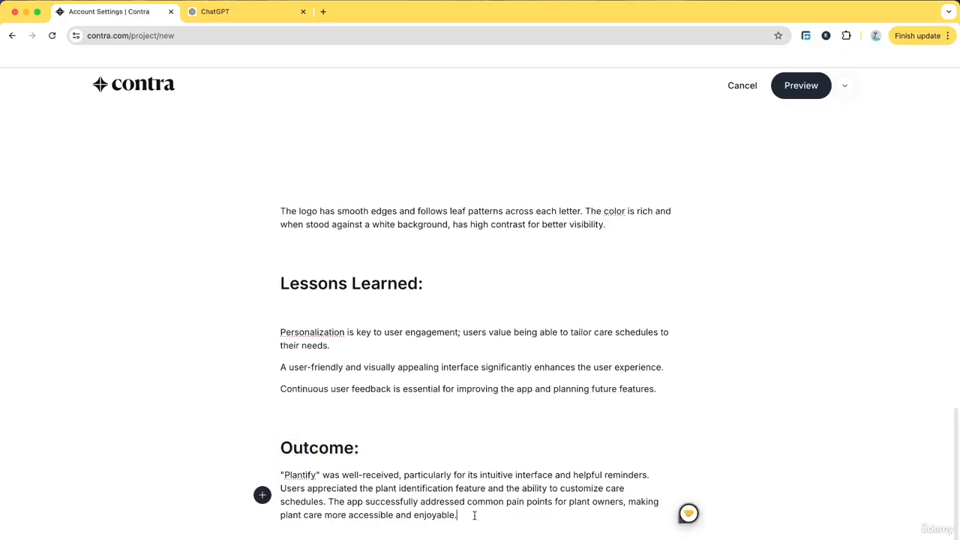
key("Return")
left_click(262, 514)
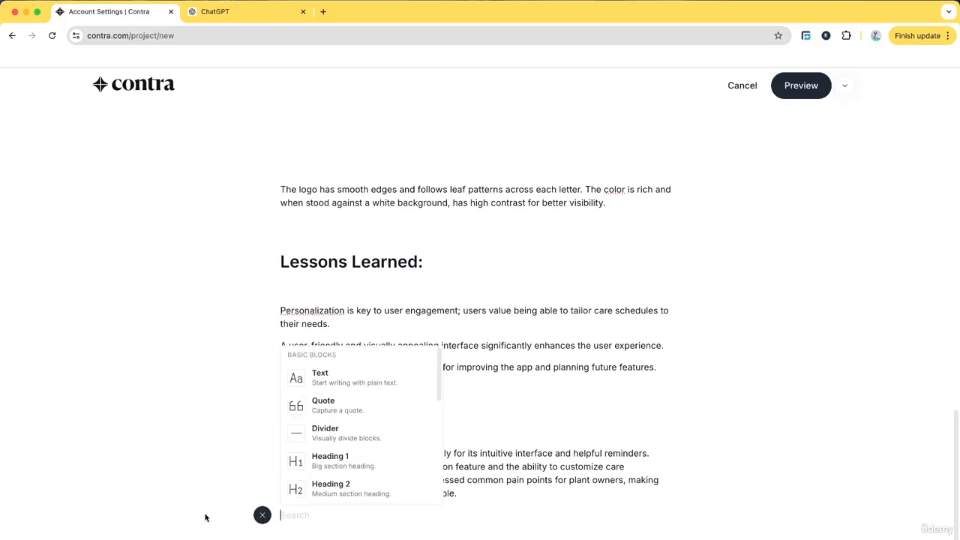
scroll(380, 445, "down", 5)
left_click(360, 441)
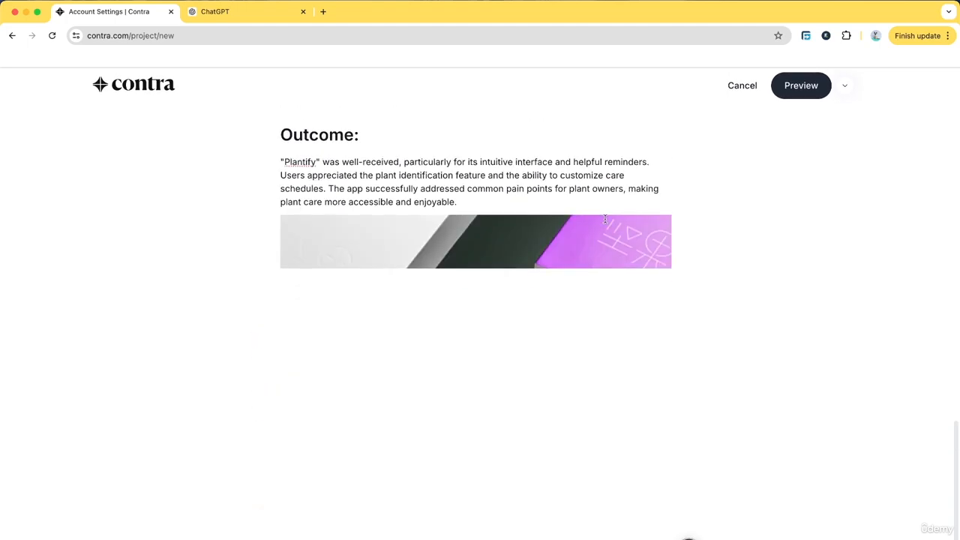
Caption the Plantify logo image below the project goals as "finalized logo".
scroll(605, 222, "up", 15)
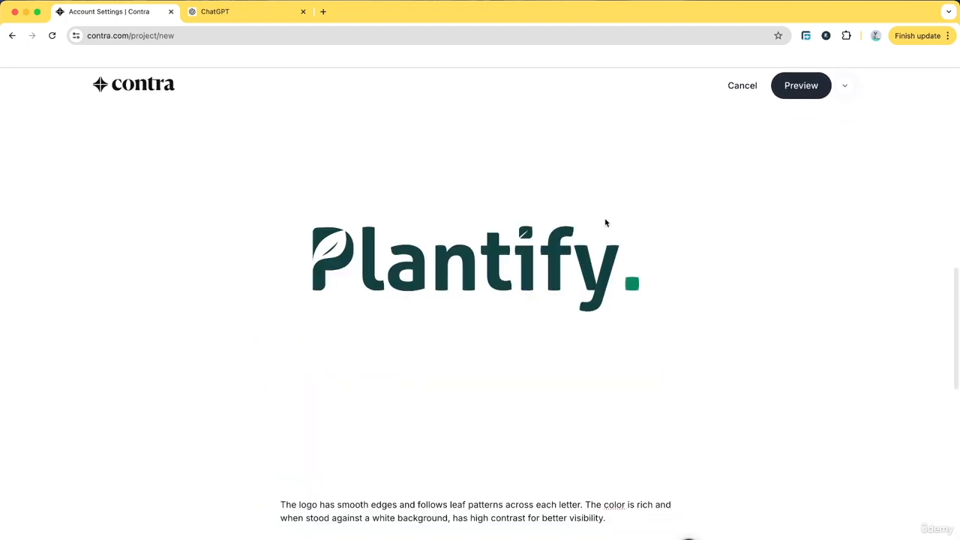
scroll(597, 383, "down", 20)
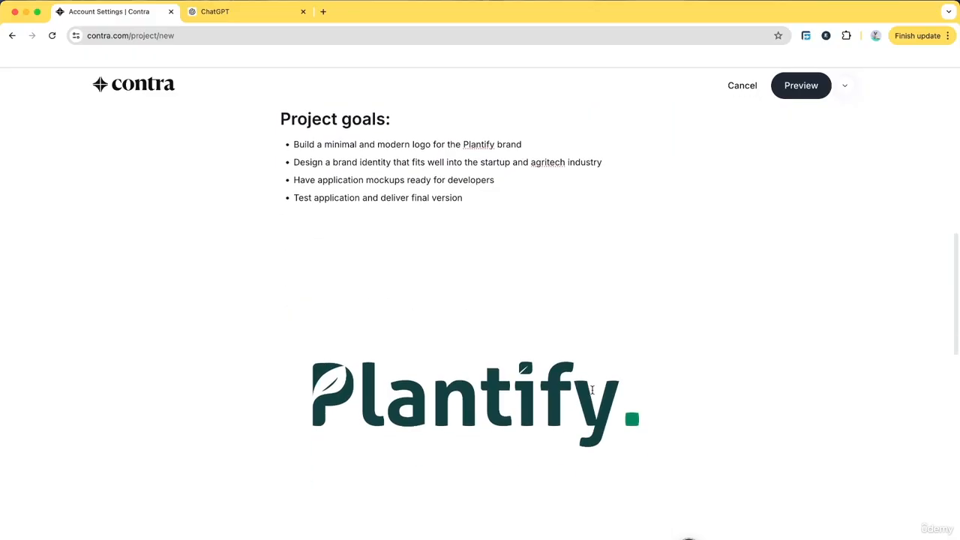
scroll(532, 409, "up", 3)
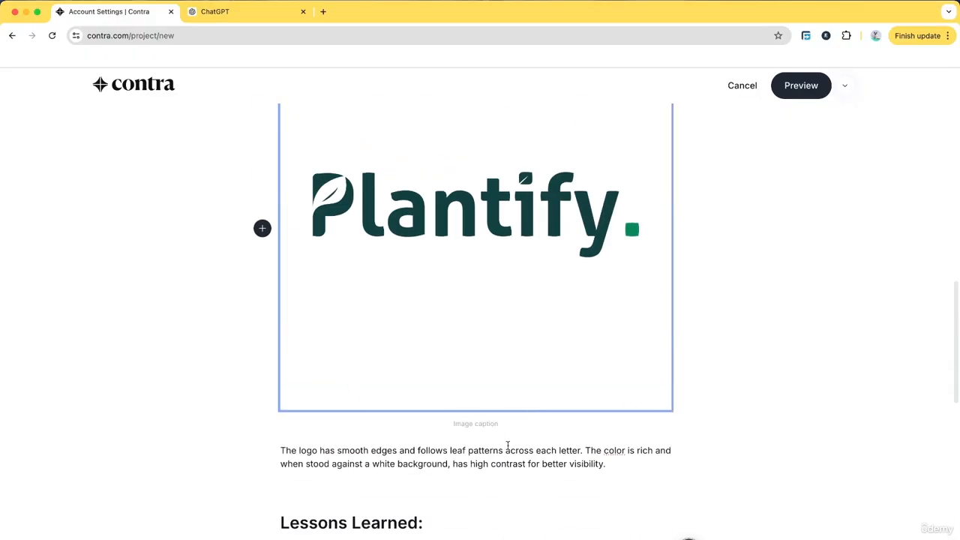
scroll(475, 315, "down", 2)
type("lize")
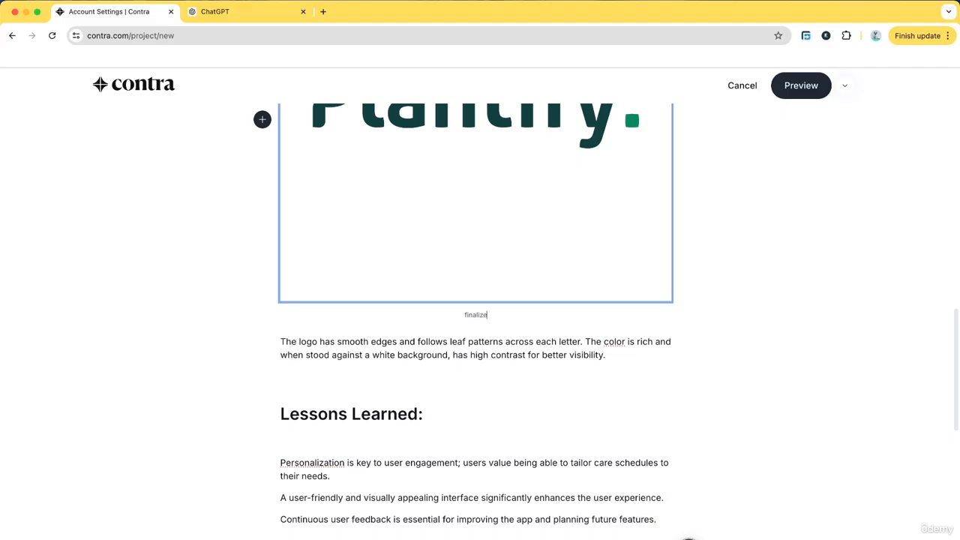
type("d logo")
Caption the phone mockup image below the Outcome section as "buyer's interface within the application".
scroll(472, 499, "down", 7)
left_click(468, 490)
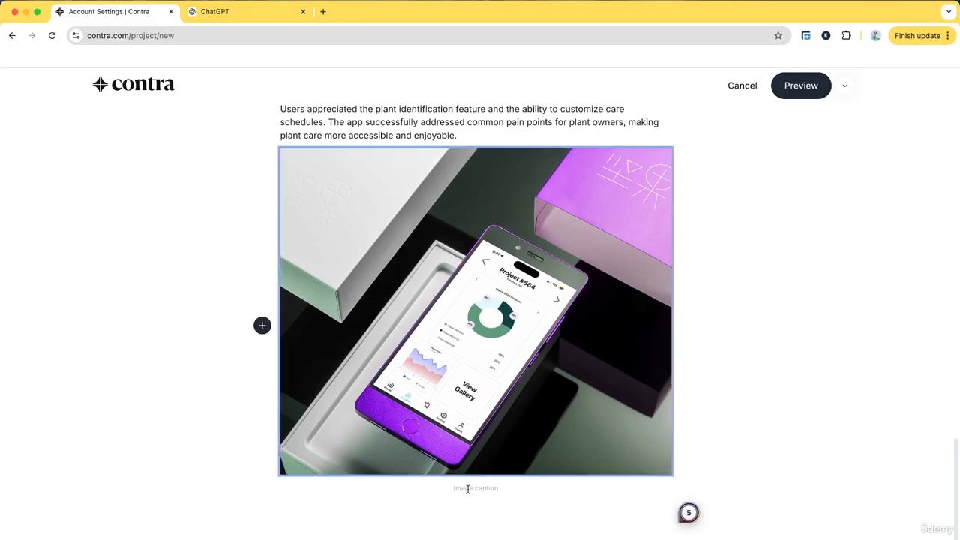
type("buyer's interface within the application")
Caption the phone mockup image above the project overview text as "Home screen for grower's interface".
scroll(580, 428, "up", 10)
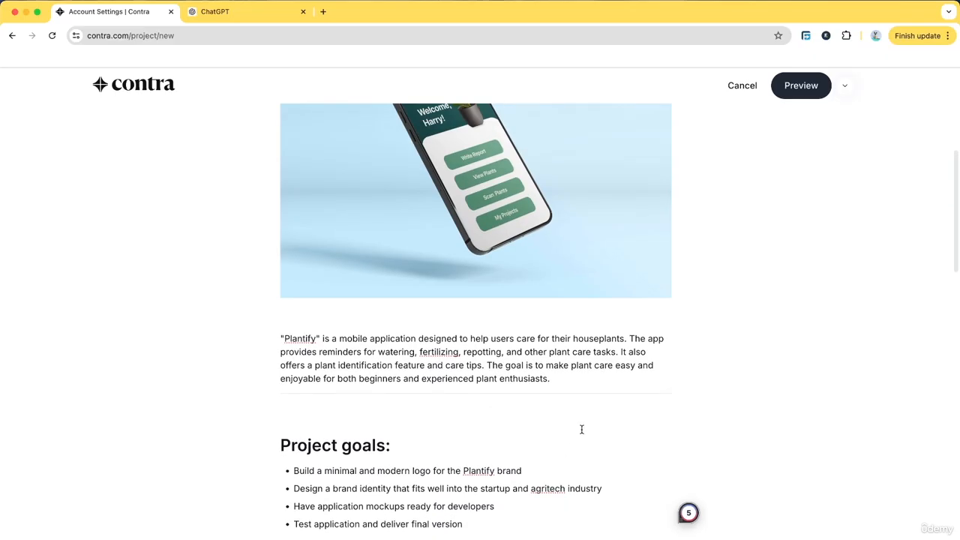
left_click(480, 314)
type("Home s")
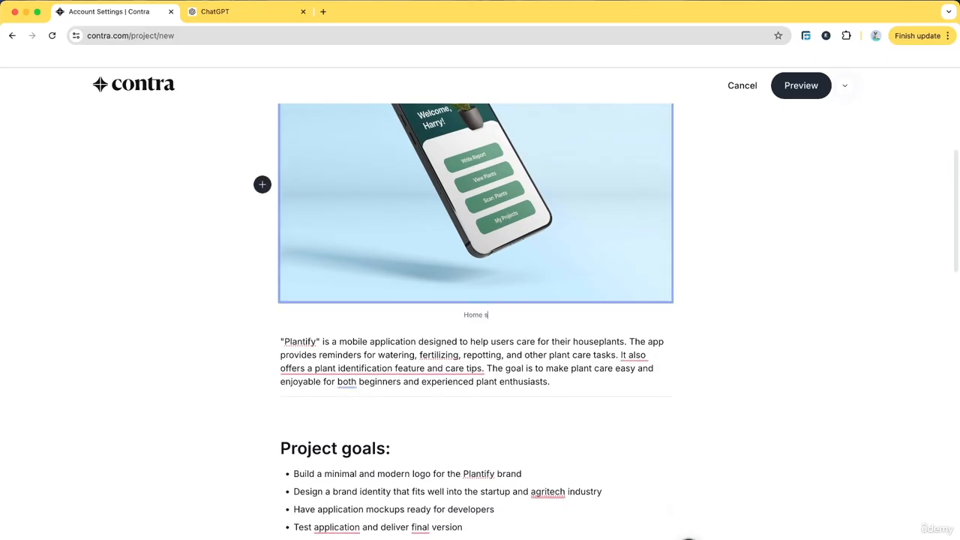
type("creen for grower's interface")
left_click(610, 381)
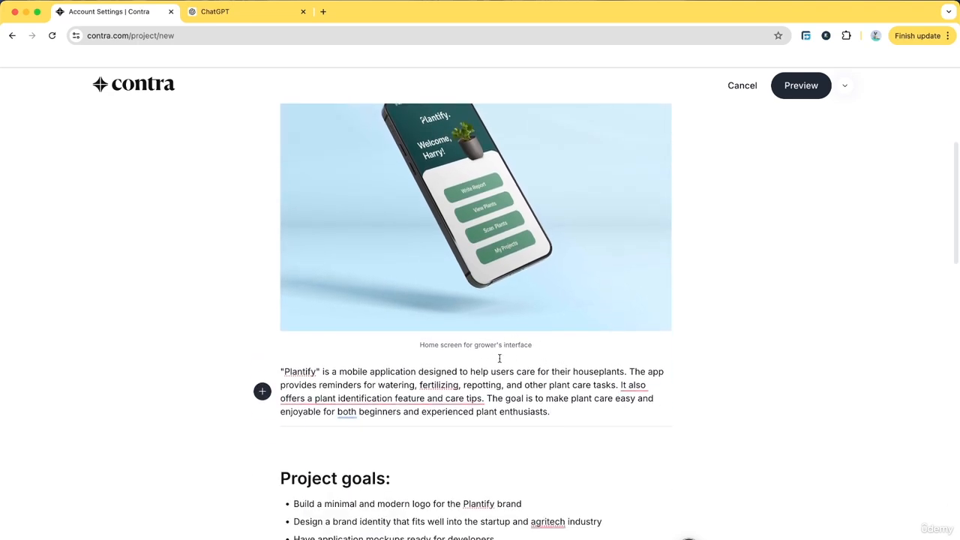
Add the project goal "Define "growers" and "buyers" when designing the app" after the goal about application mockups.
scroll(557, 412, "down", 5)
left_click(479, 383)
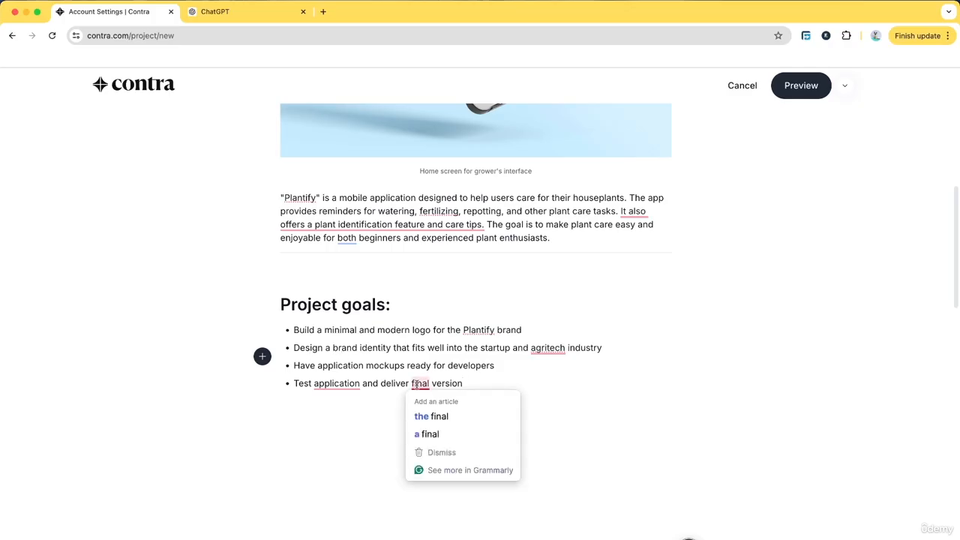
left_click(495, 365)
key("Return")
type("Define \"growers\" and \"buyer")
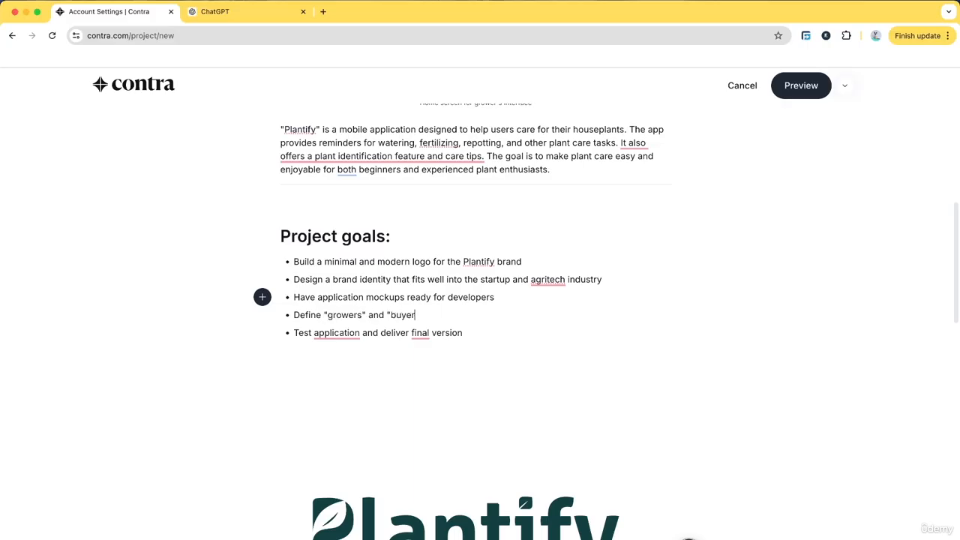
type("when designing the app")
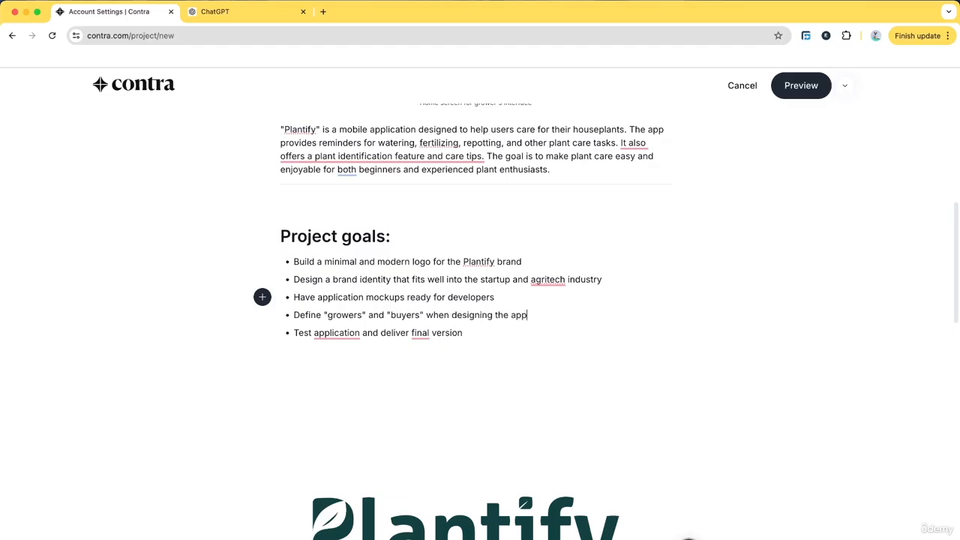
Remove the Visual Design skill from the project details and continue to the project preview.
scroll(574, 407, "down", 10)
scroll(574, 409, "up", 15)
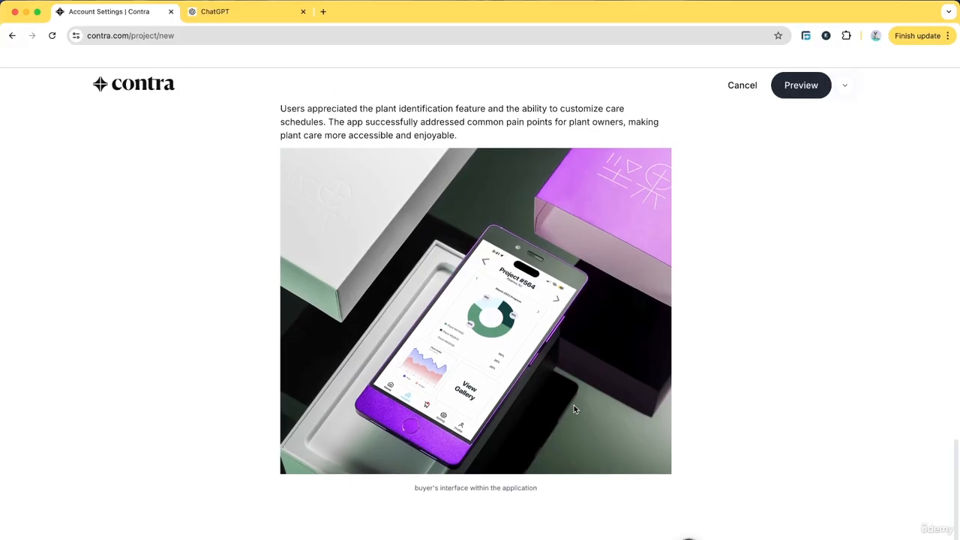
left_click(804, 87)
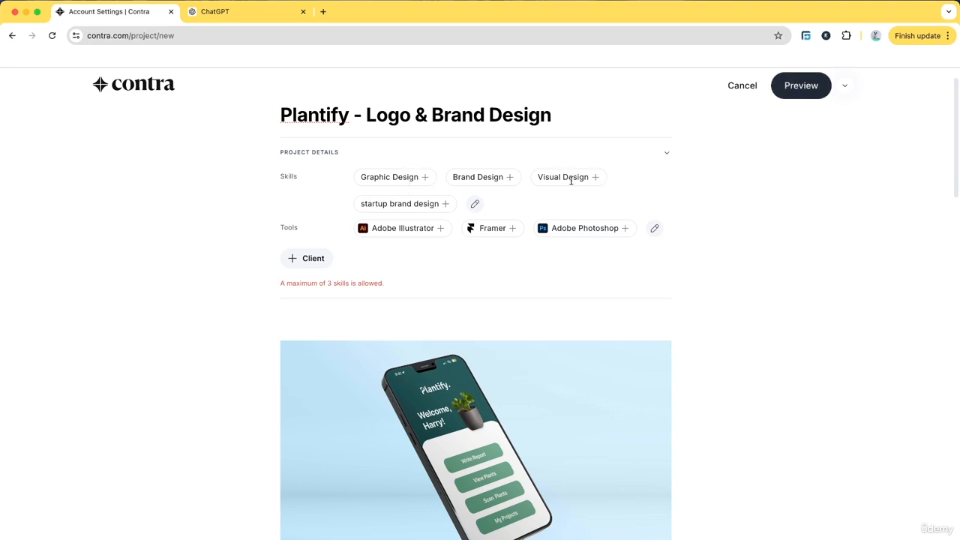
left_click(595, 177)
left_click(799, 88)
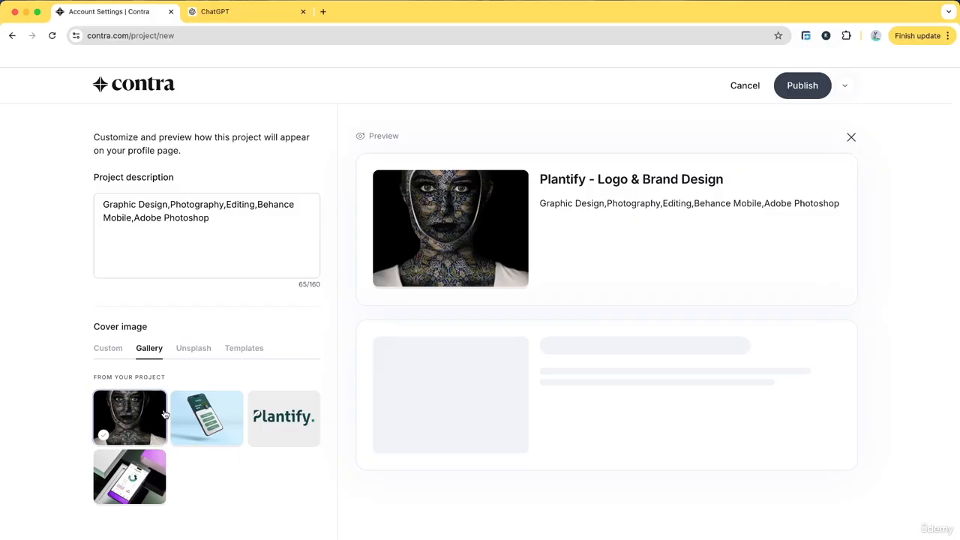
Set the blue phone mockup as the cover image and check the custom, Unsplash and template cover options.
left_click(217, 415)
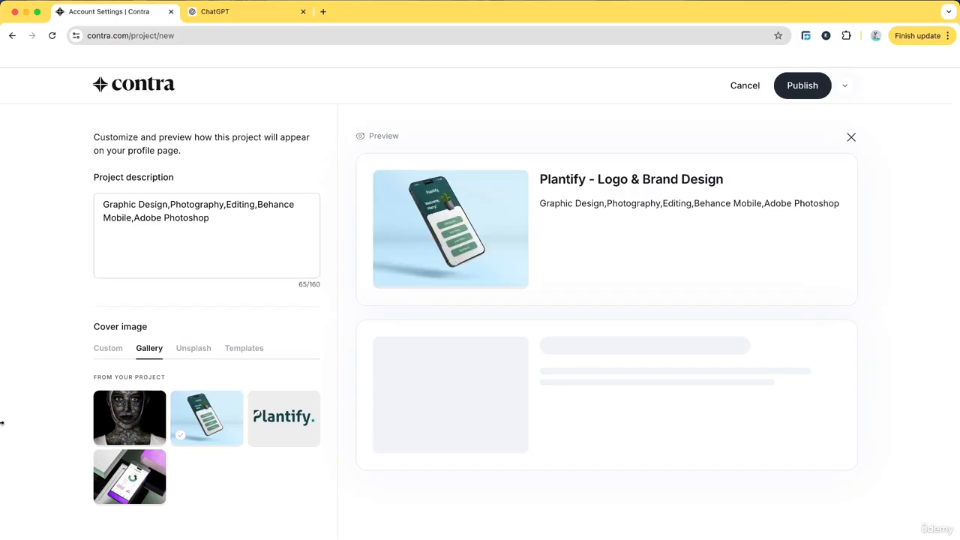
left_click(103, 350)
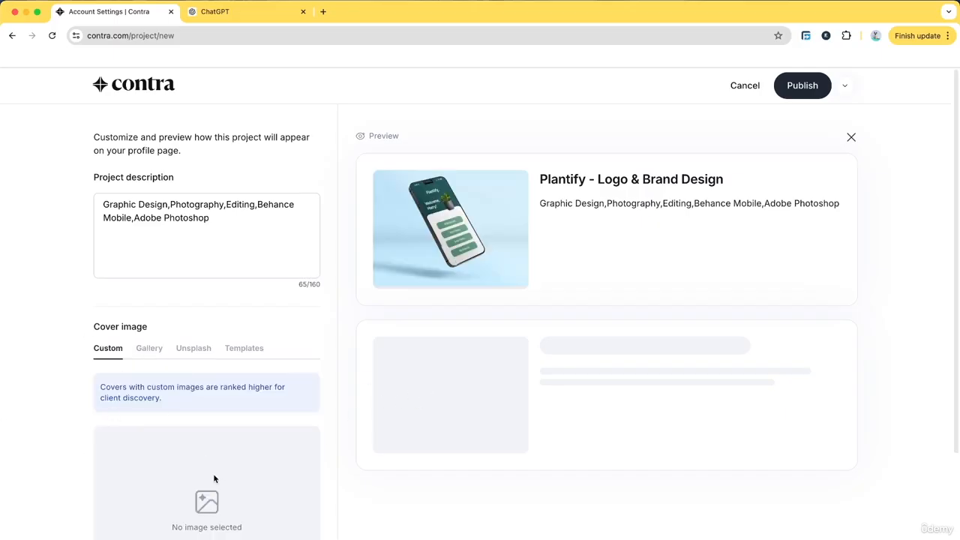
left_click(178, 350)
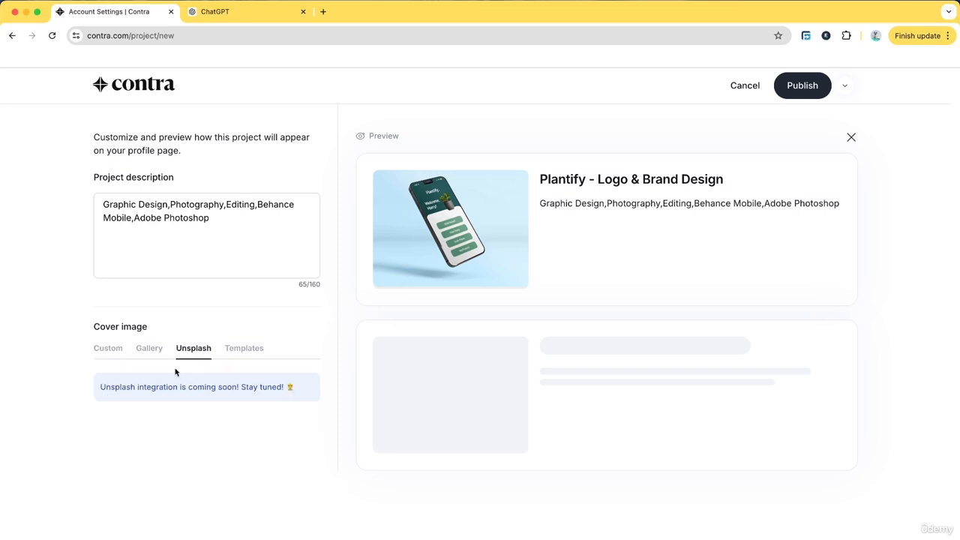
left_click(252, 351)
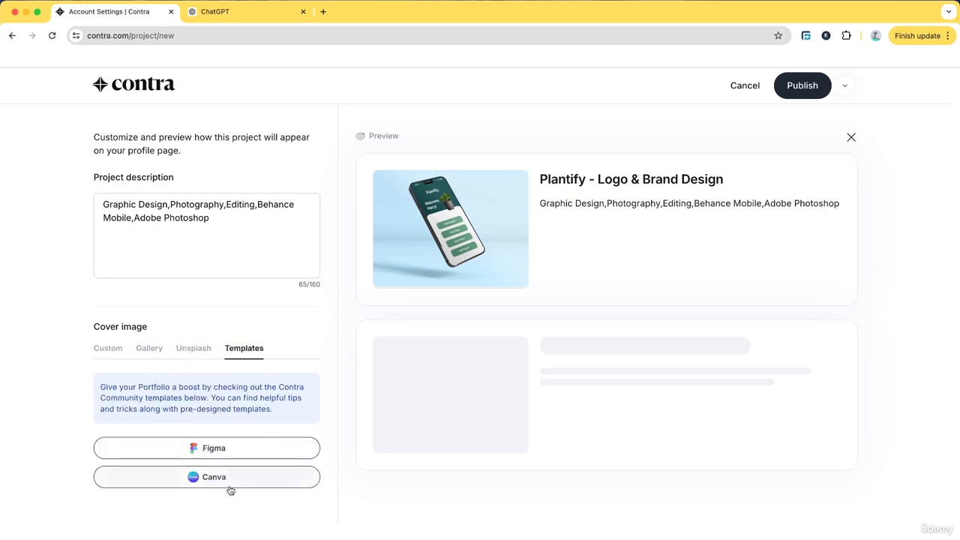
left_click(194, 351)
left_click_drag(125, 390, 279, 388)
left_click(149, 348)
left_click(237, 398)
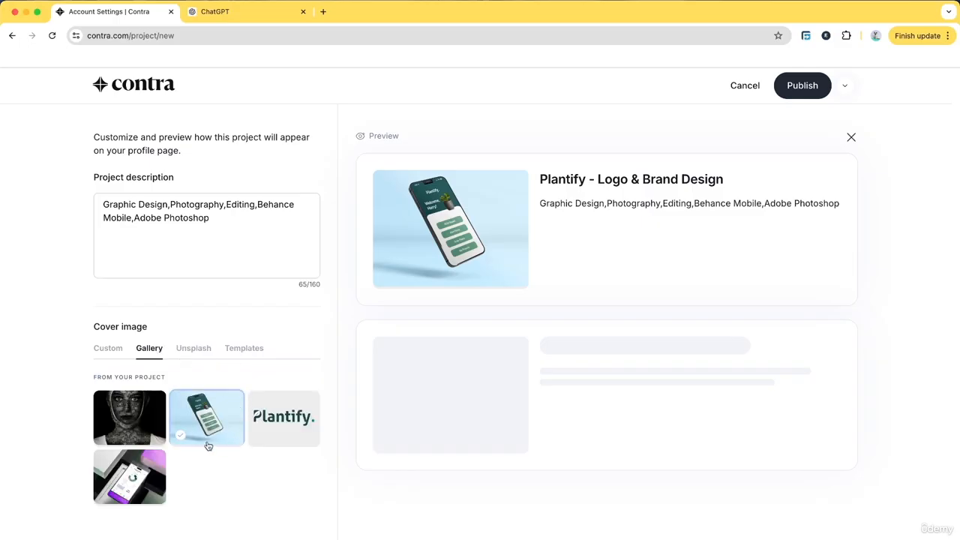
Switch to ChatGPT and ask it to "write a 150 word project description for the case study above".
left_click(209, 226)
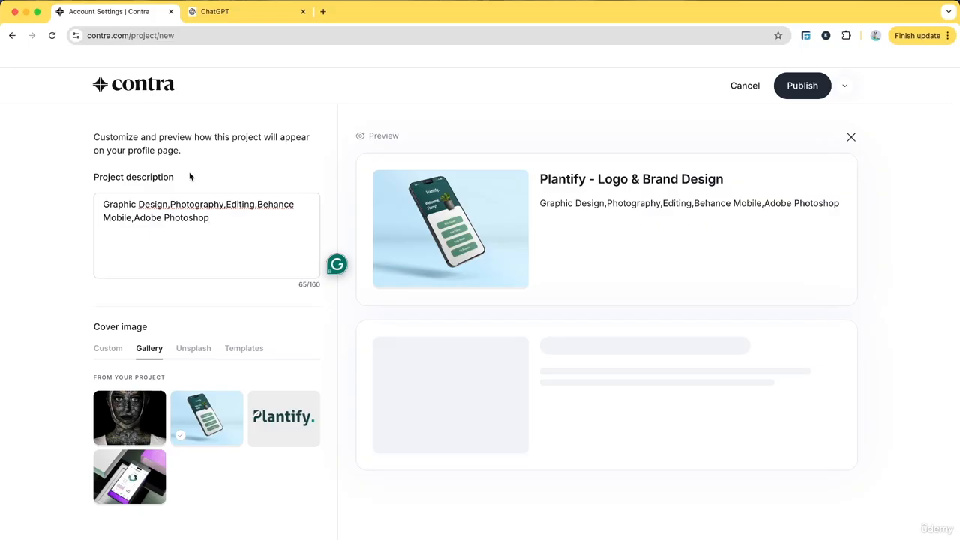
left_click(215, 11)
left_click(329, 525)
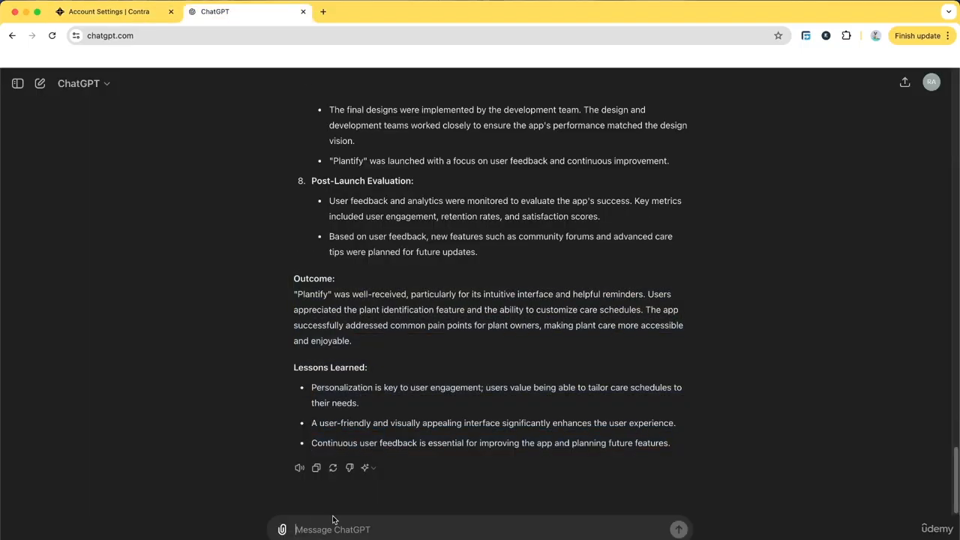
type("w")
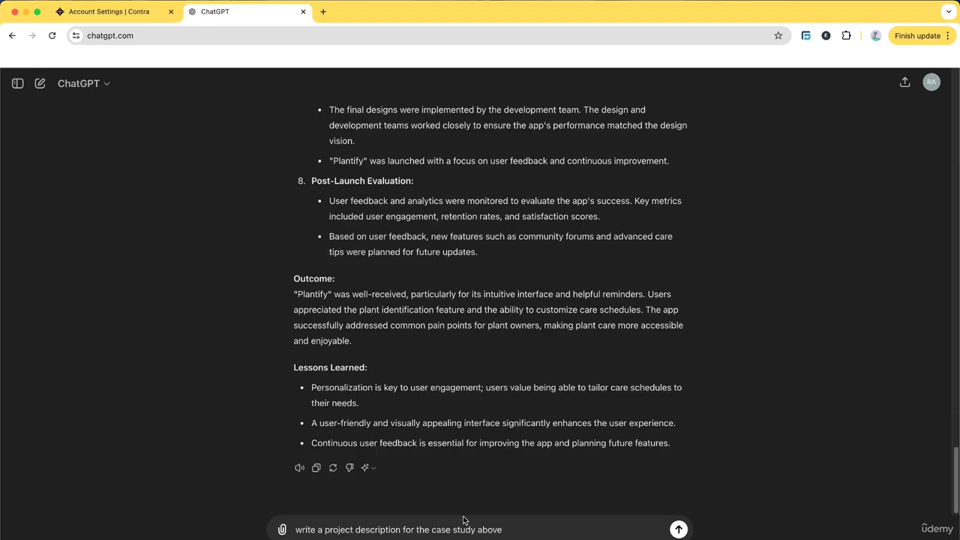
left_click(105, 14)
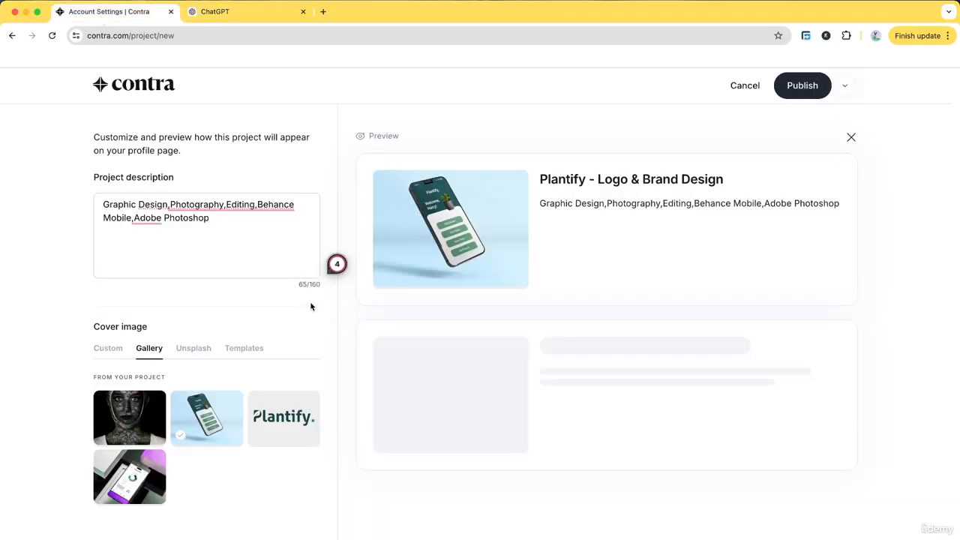
left_click(251, 12)
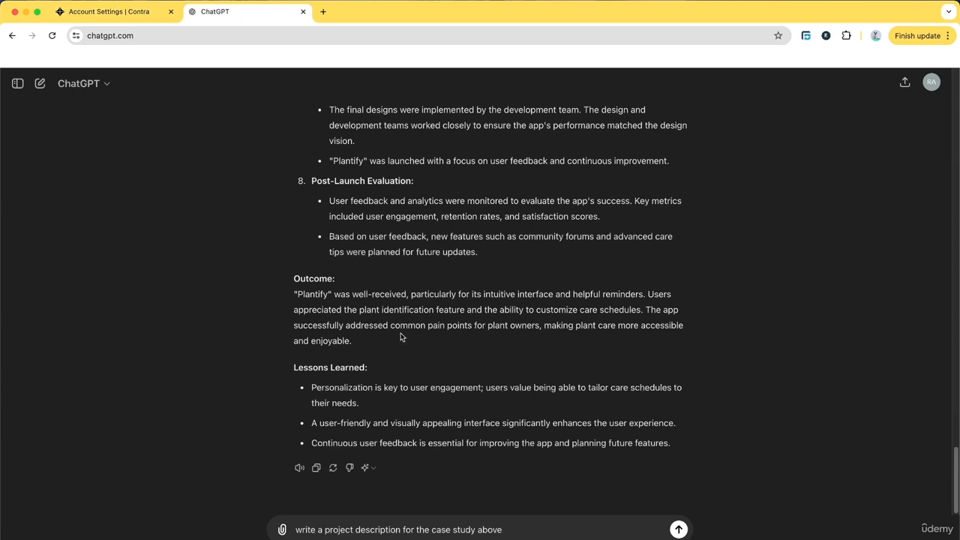
left_click(327, 533)
type("150 word")
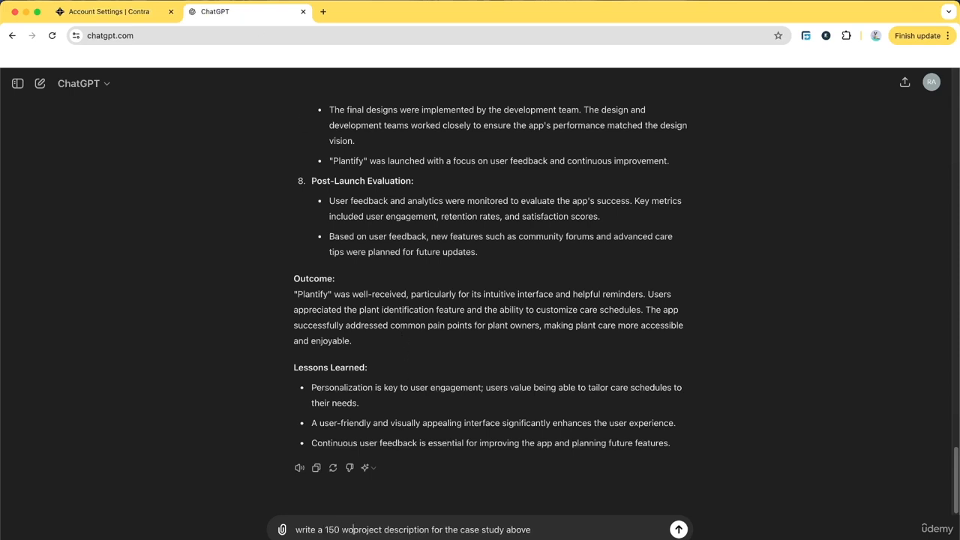
key("Return")
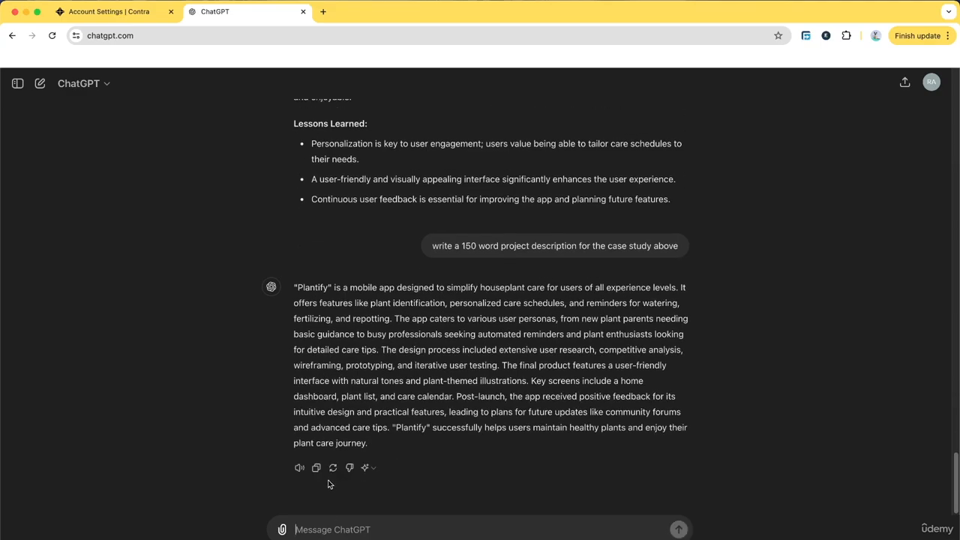
Copy the generated 150-word text and replace Contra's project description with it.
left_click(316, 467)
left_click(108, 11)
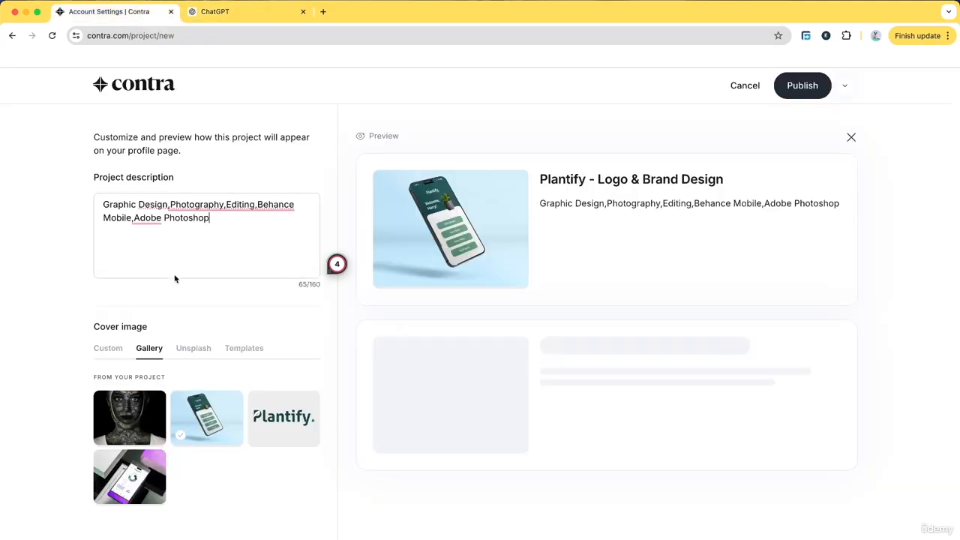
key("super+a")
key("super+v")
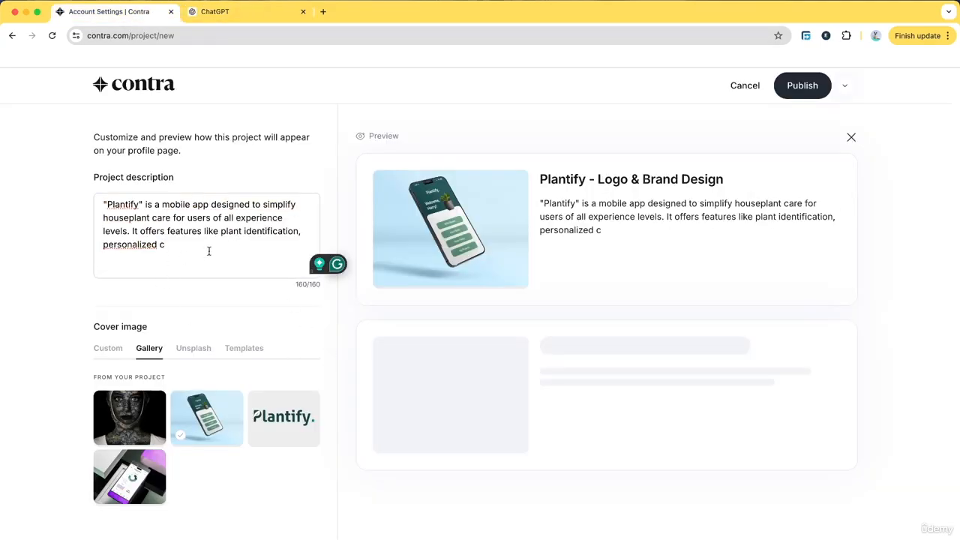
Switch to ChatGPT and ask it to "write a 150 character limit project description for the case study above".
left_click(243, 18)
key("super+v")
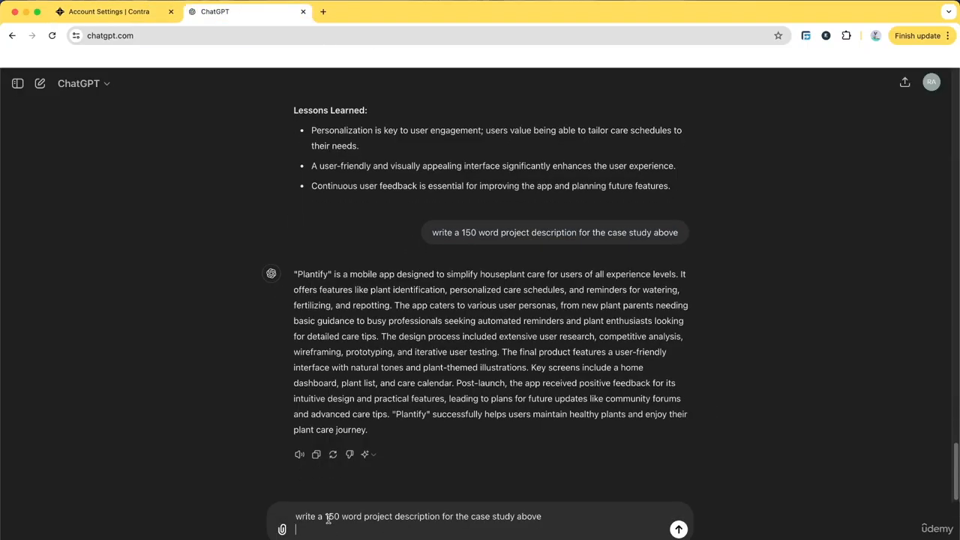
double_click(351, 516)
type("character ")
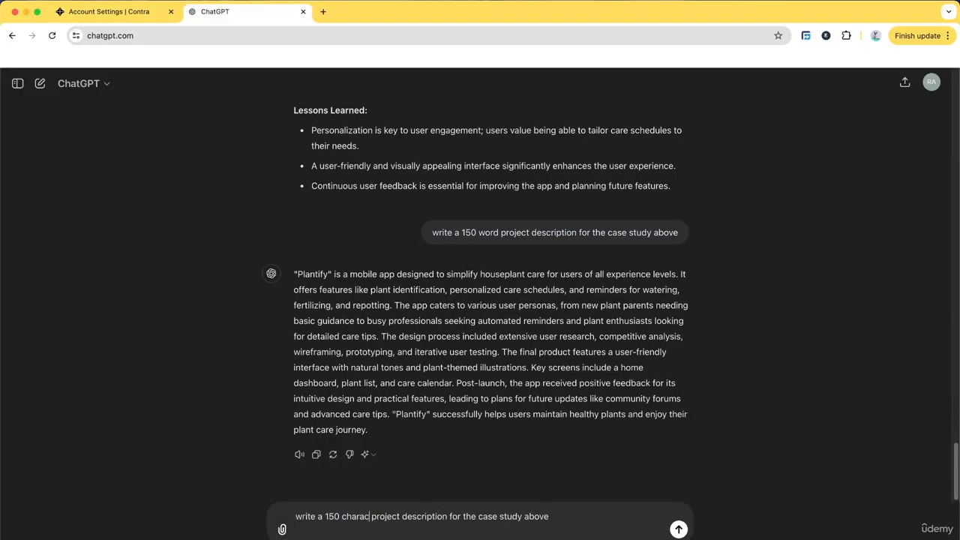
type("limit")
key("Return")
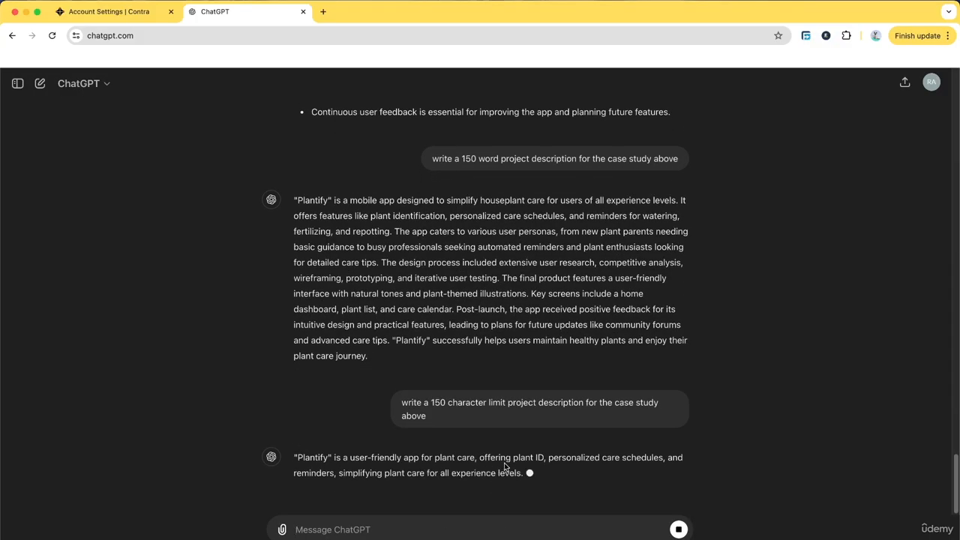
Replace Contra's project description with ChatGPT's character-limited version and publish the project.
left_click(315, 441)
left_click(113, 12)
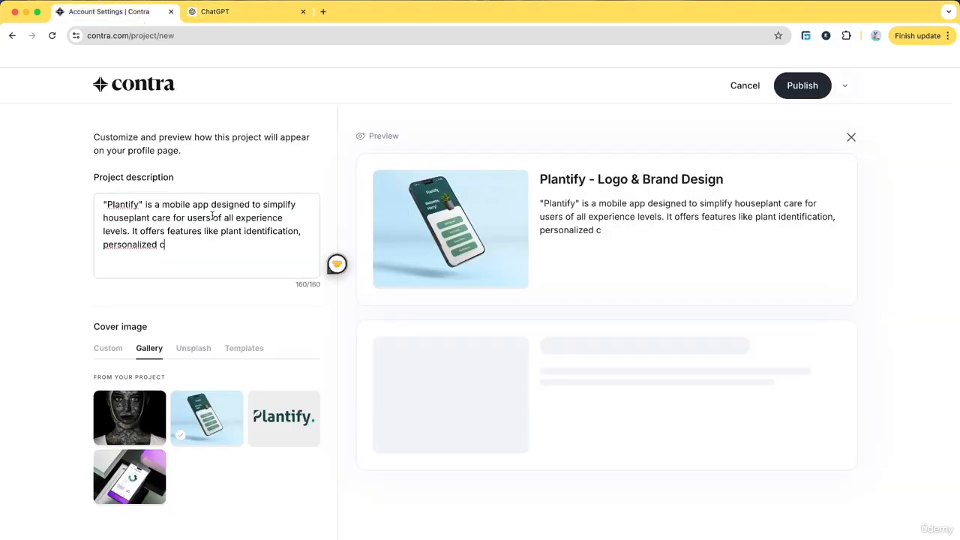
key("super+a")
key("super+v")
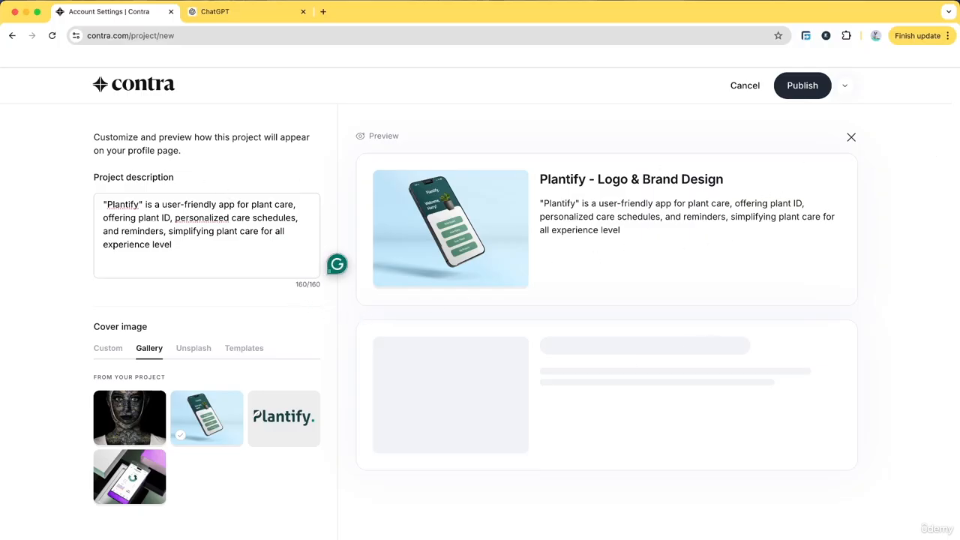
left_click(804, 94)
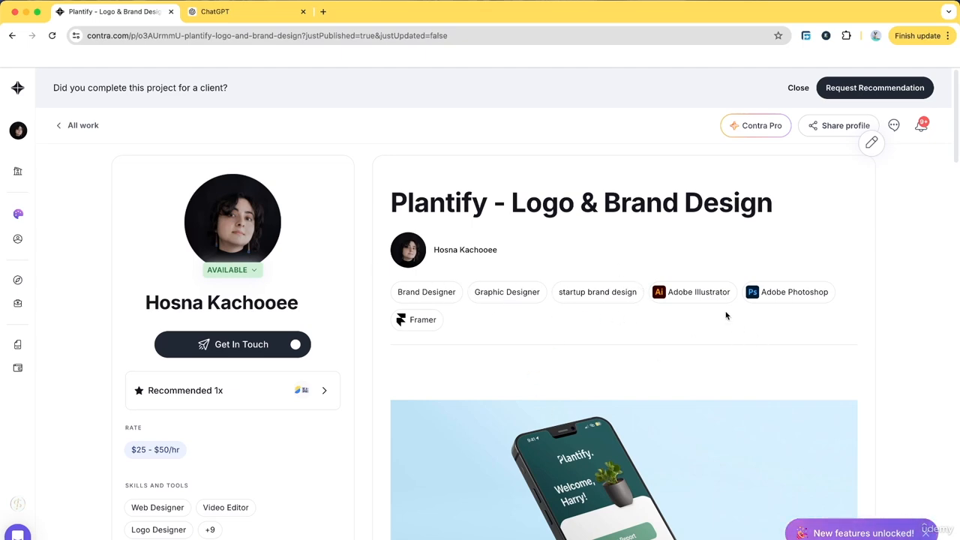
Review the published Plantify project page, from its skills and goals to the related projects, and the client recommendation prompt.
scroll(667, 322, "down", 10)
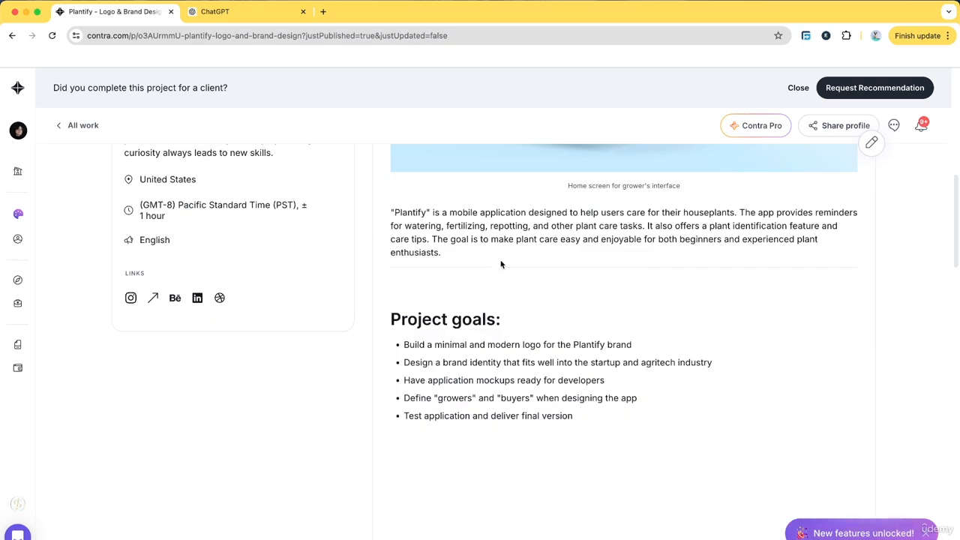
scroll(658, 266, "down", 12)
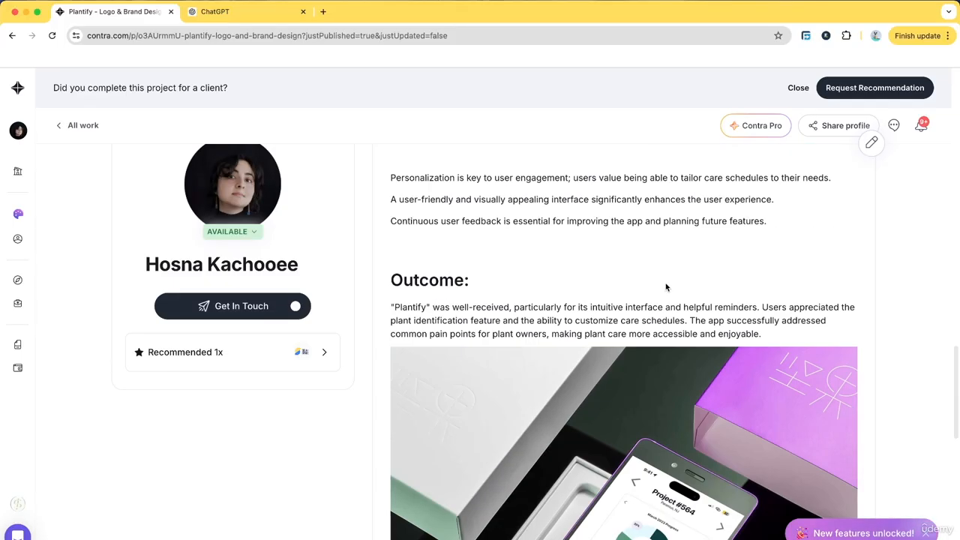
scroll(665, 287, "down", 10)
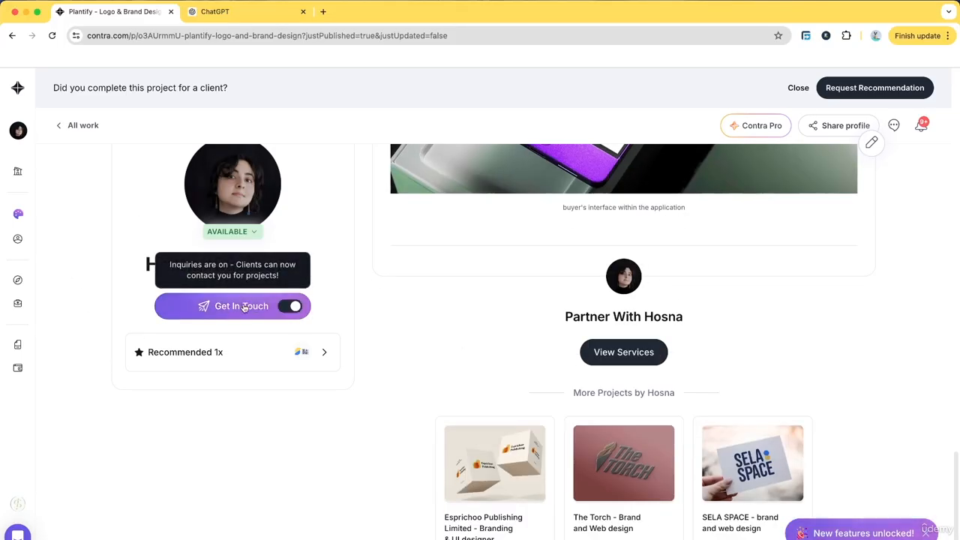
scroll(801, 359, "up", 10)
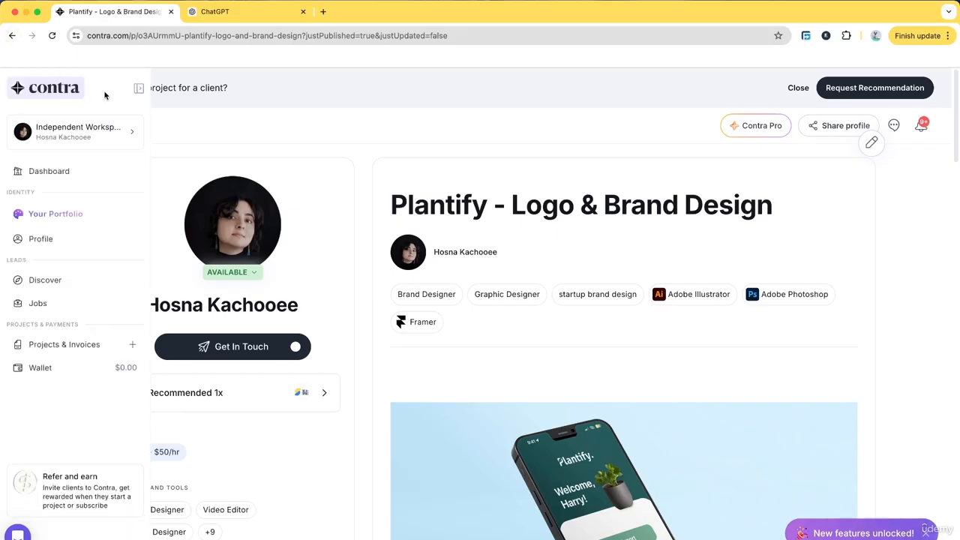
left_click_drag(229, 88, 159, 87)
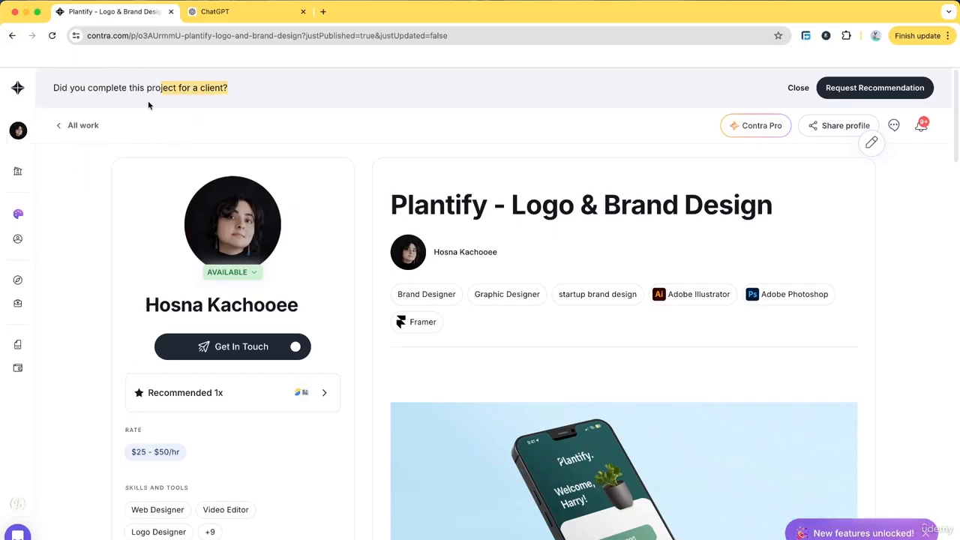
Open the client recommendation request form and look over its name, email, profile and company fields.
left_click(842, 89)
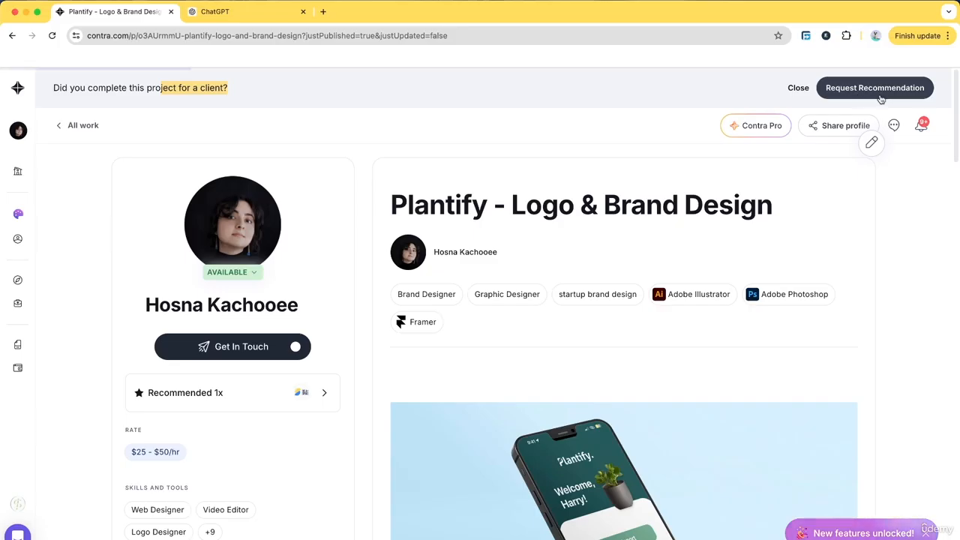
left_click(377, 229)
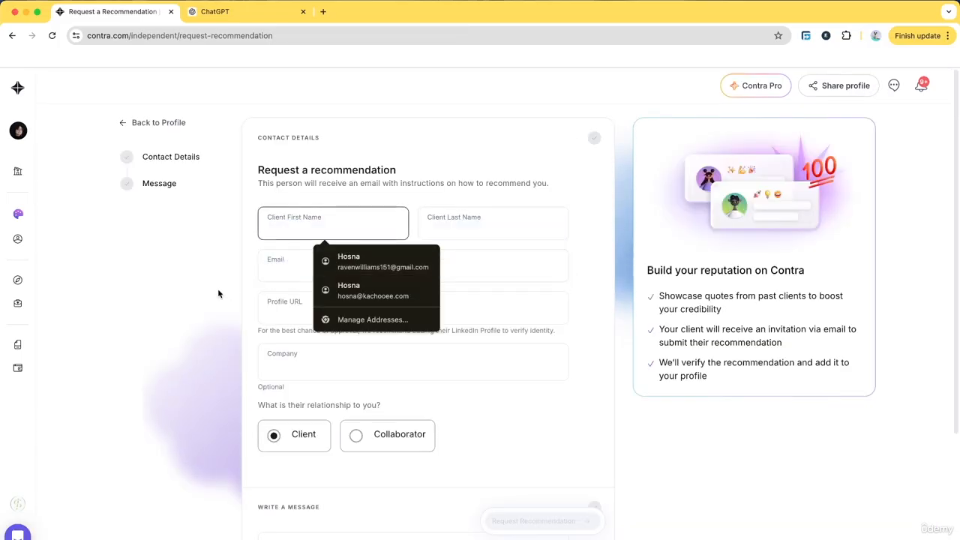
left_click(340, 374)
left_click(315, 269)
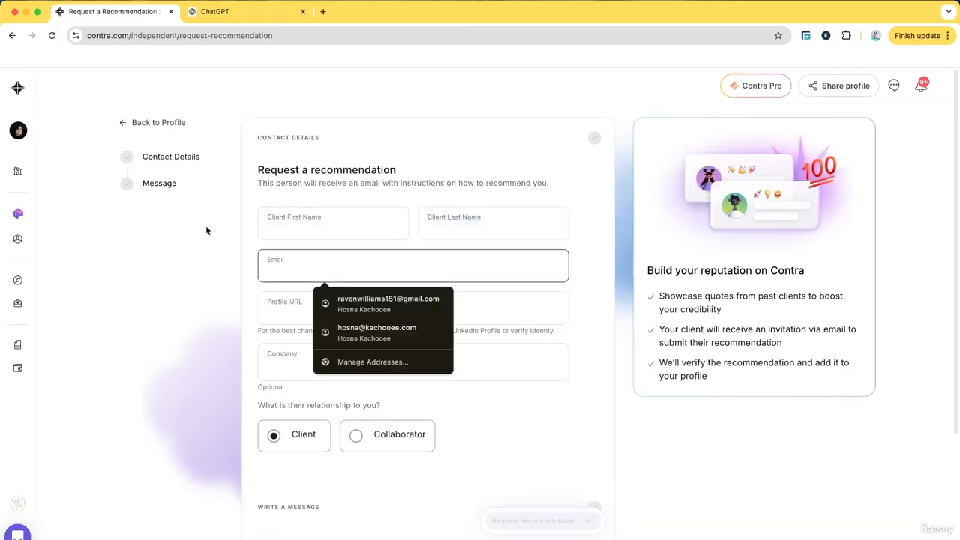
left_click(300, 343)
mouse_move(11, 172)
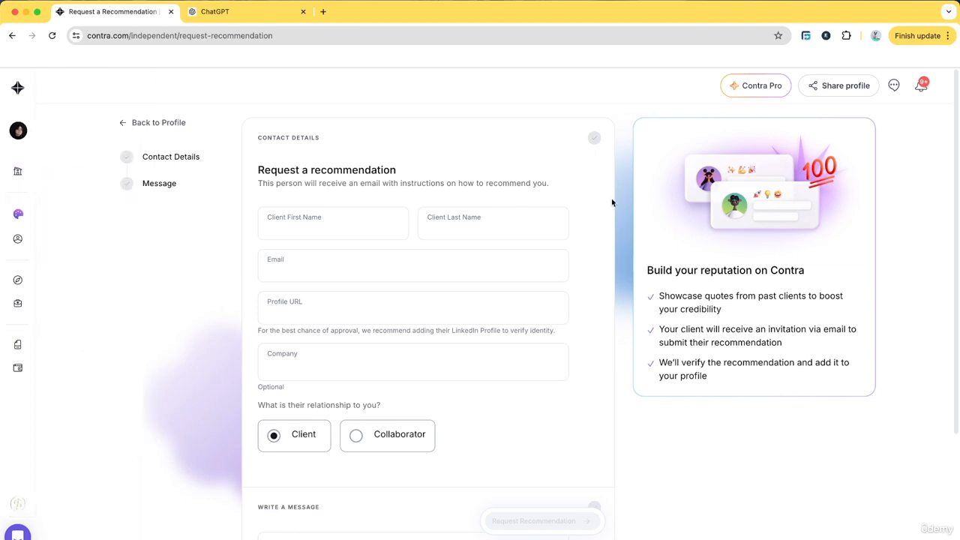
Leave the recommendation request for the designer's own profile and look over the Plantify entry in its list of work projects.
mouse_move(75, 172)
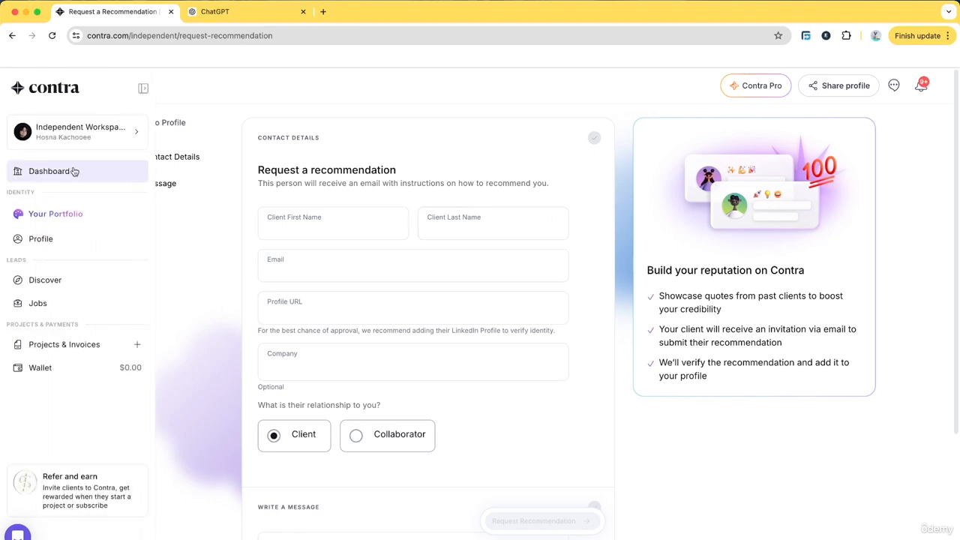
left_click(46, 240)
scroll(570, 259, "down", 3)
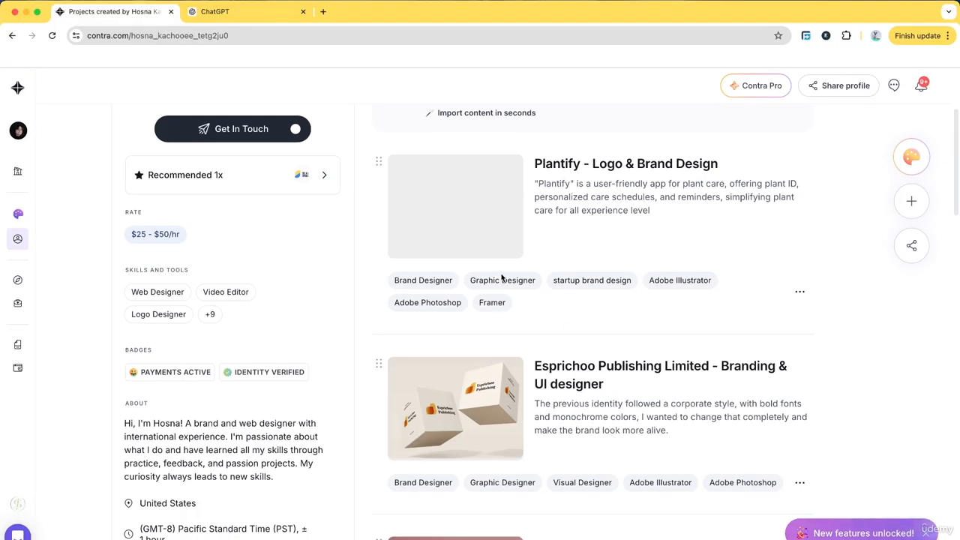
scroll(503, 278, "up", 3)
scroll(363, 295, "down", 2)
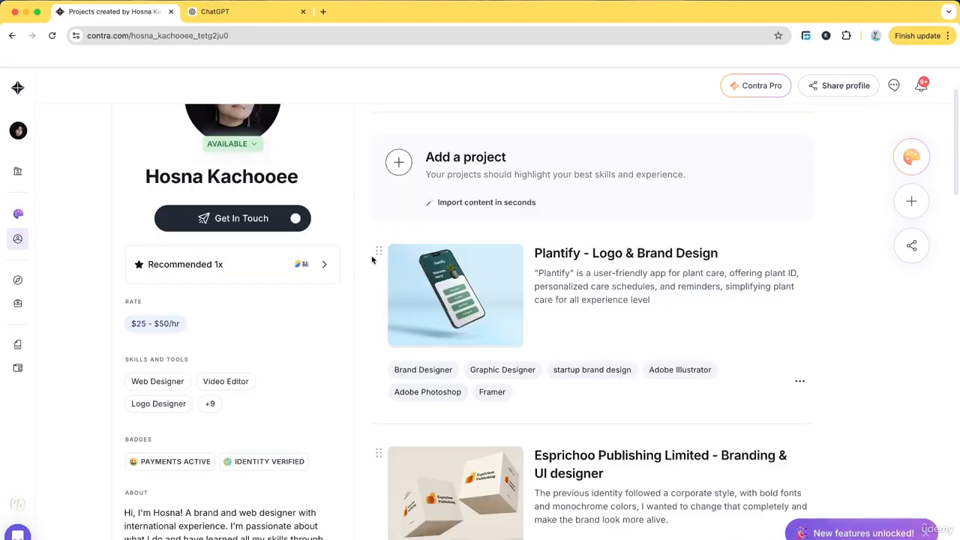
scroll(420, 300, "down", 3)
scroll(449, 321, "up", 1)
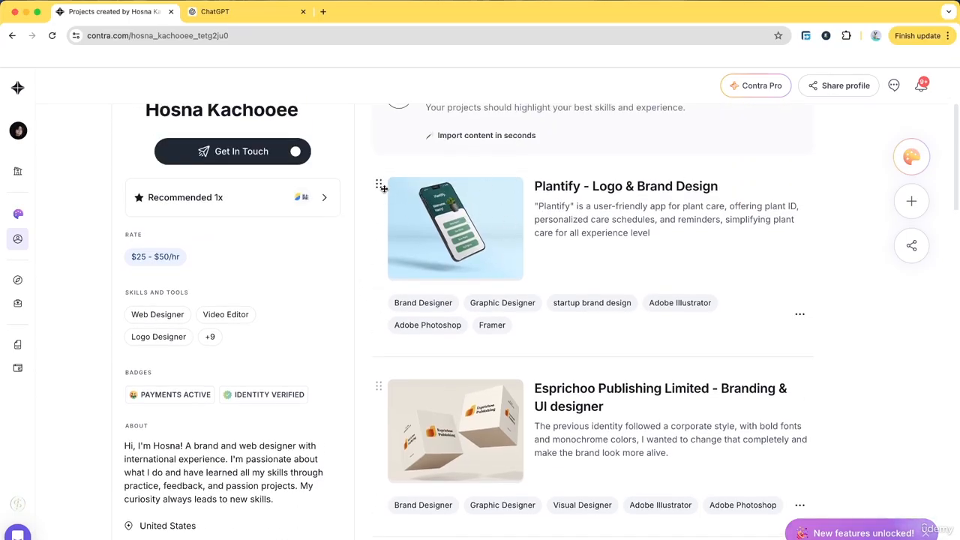
Check the reorder handle and the edit and delete options of the Plantify - Logo & Brand Design project.
mouse_move(372, 188)
left_mouse_down()
mouse_move(366, 392)
mouse_move(378, 365)
mouse_move(375, 193)
left_mouse_up()
left_click(799, 316)
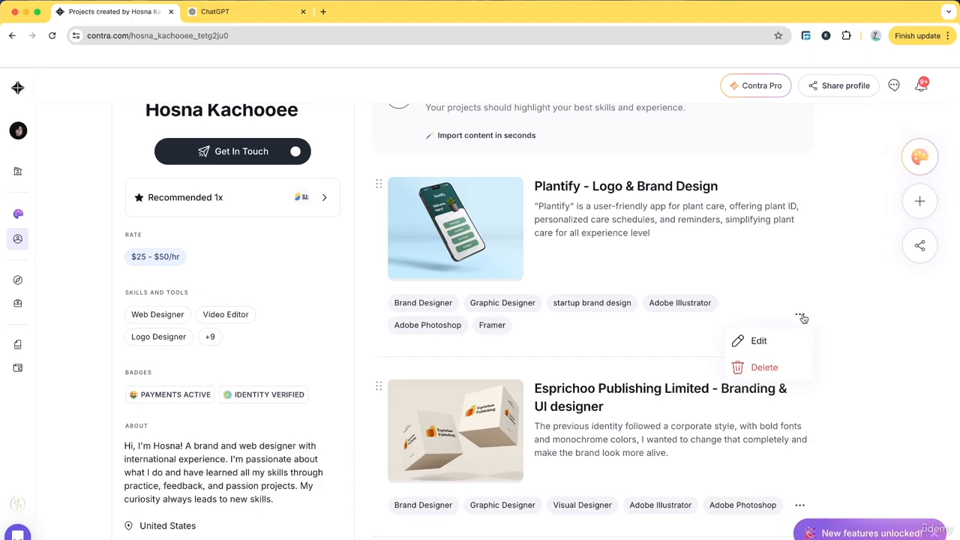
left_click(879, 372)
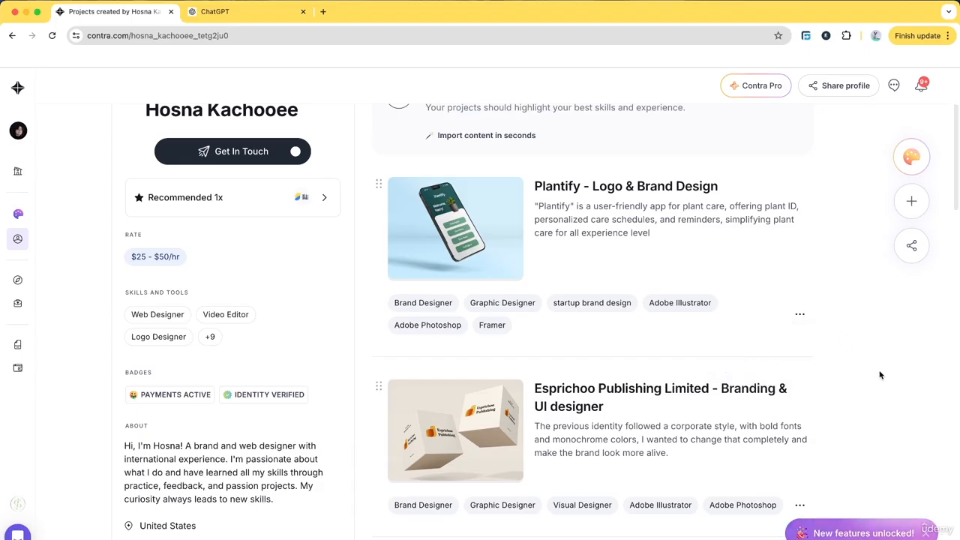
scroll(880, 375, "up", 4)
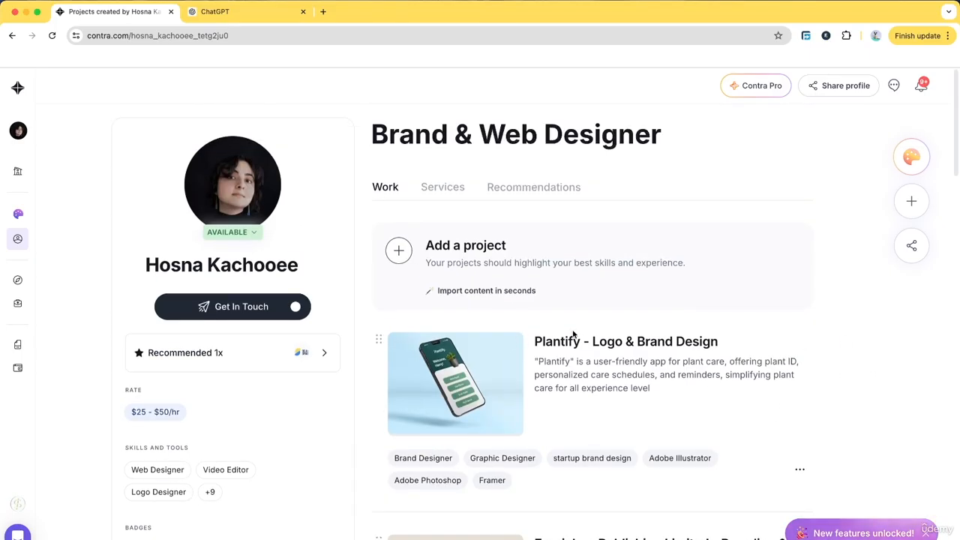